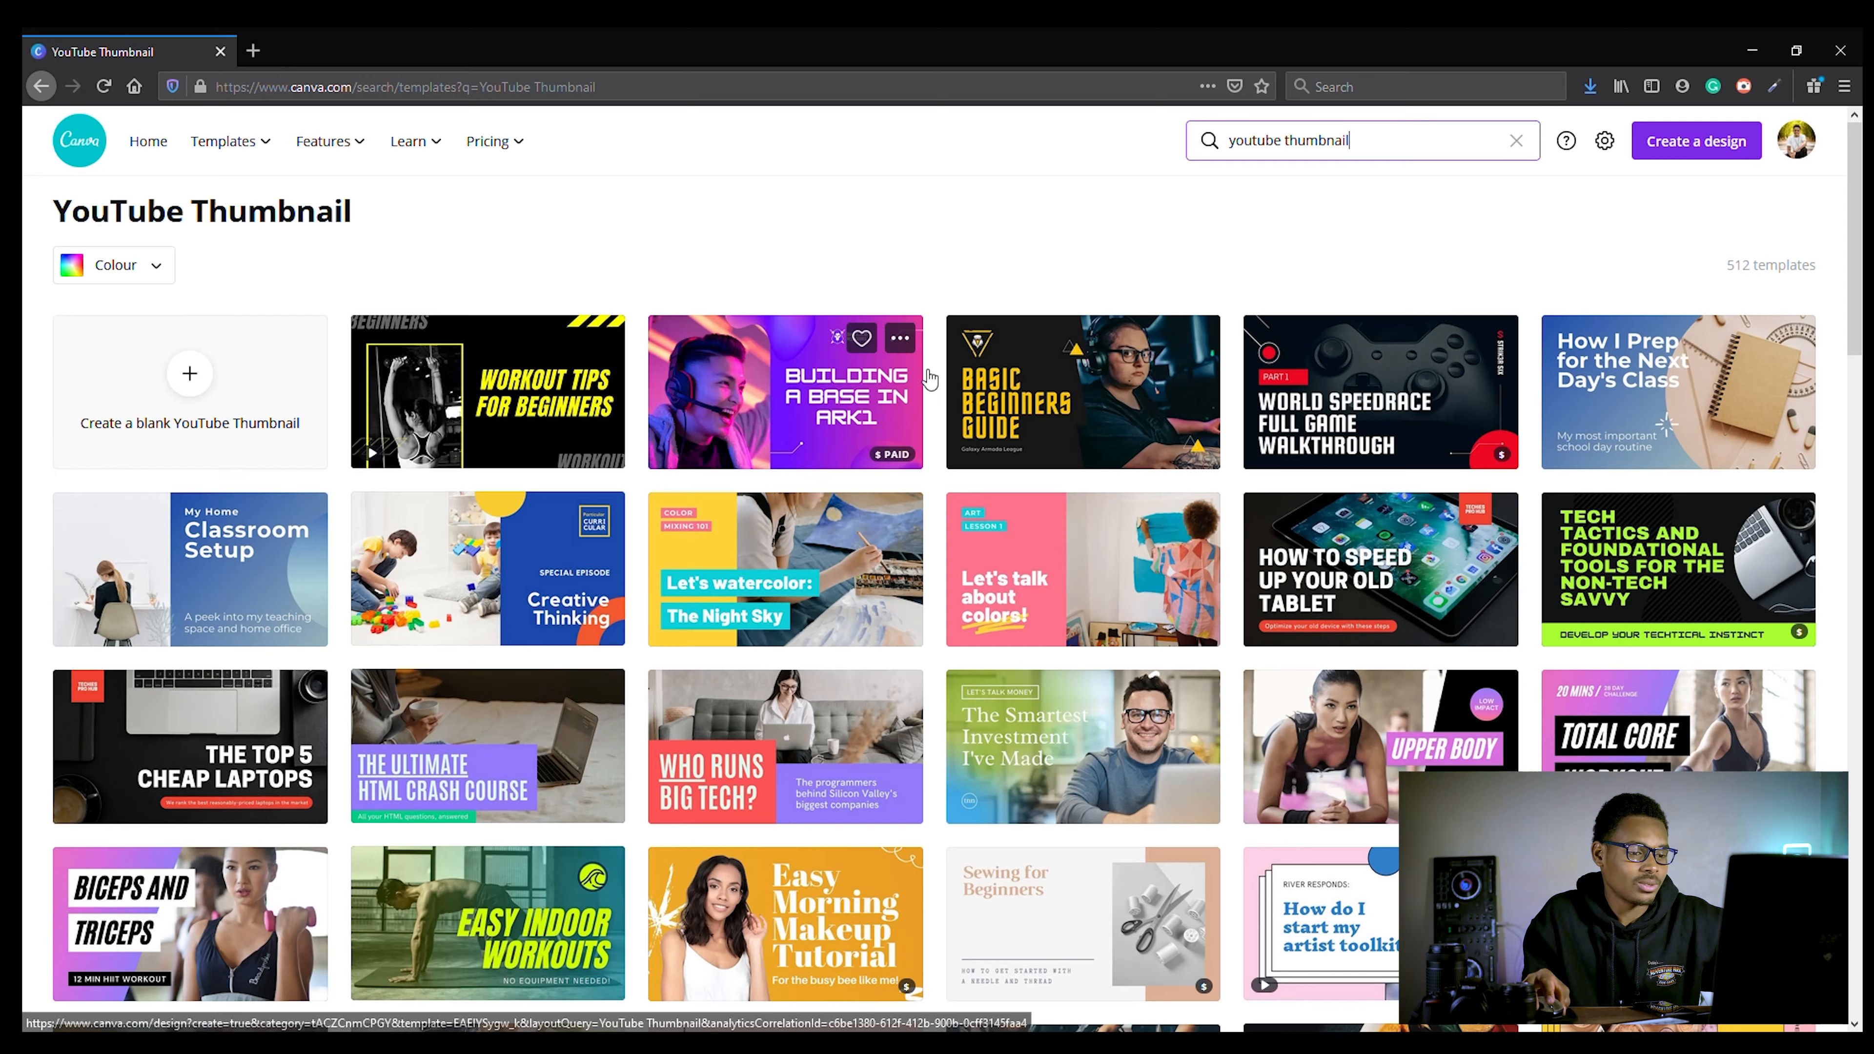
# Browse the YouTube Thumbnail templates and open the Fresh Oranges Summer Party template for editing.
pyautogui.scroll(-5, 1034, 398)
pyautogui.scroll(-7, 1124, 410)
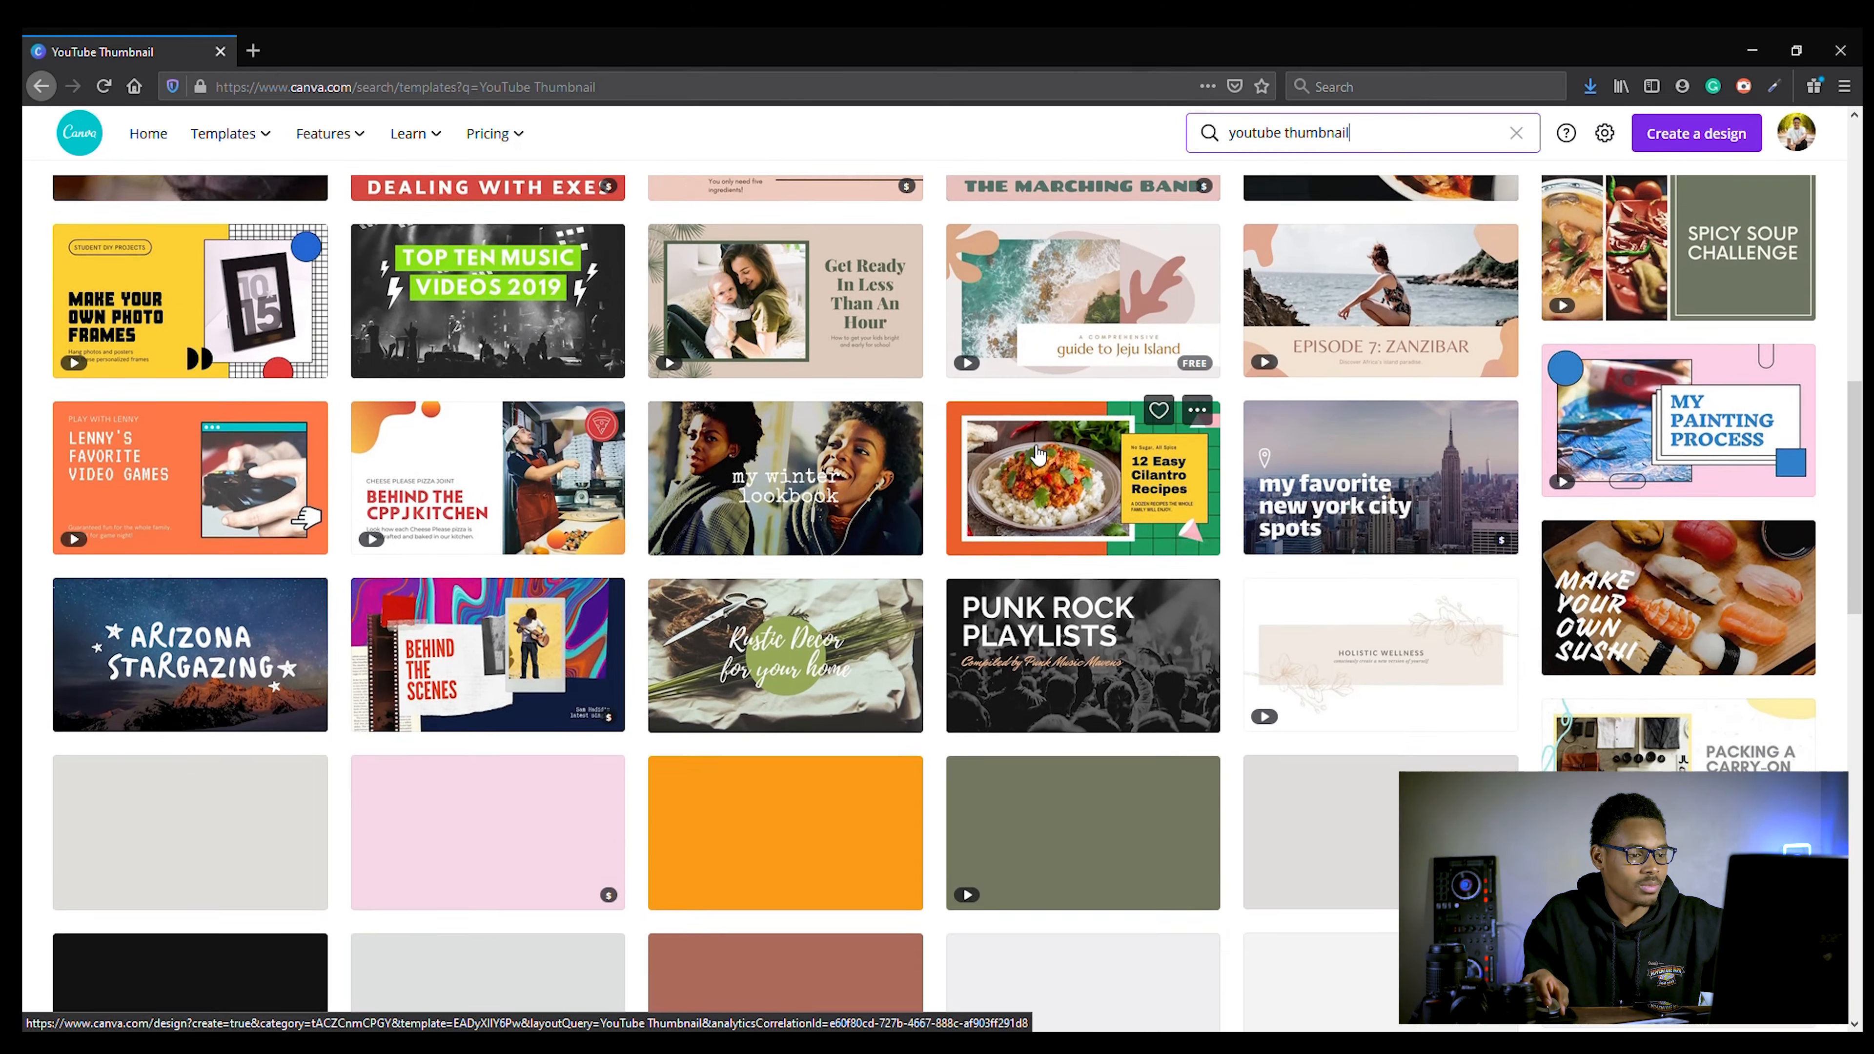
pyautogui.scroll(-1, 1038, 456)
pyautogui.click(785, 734)
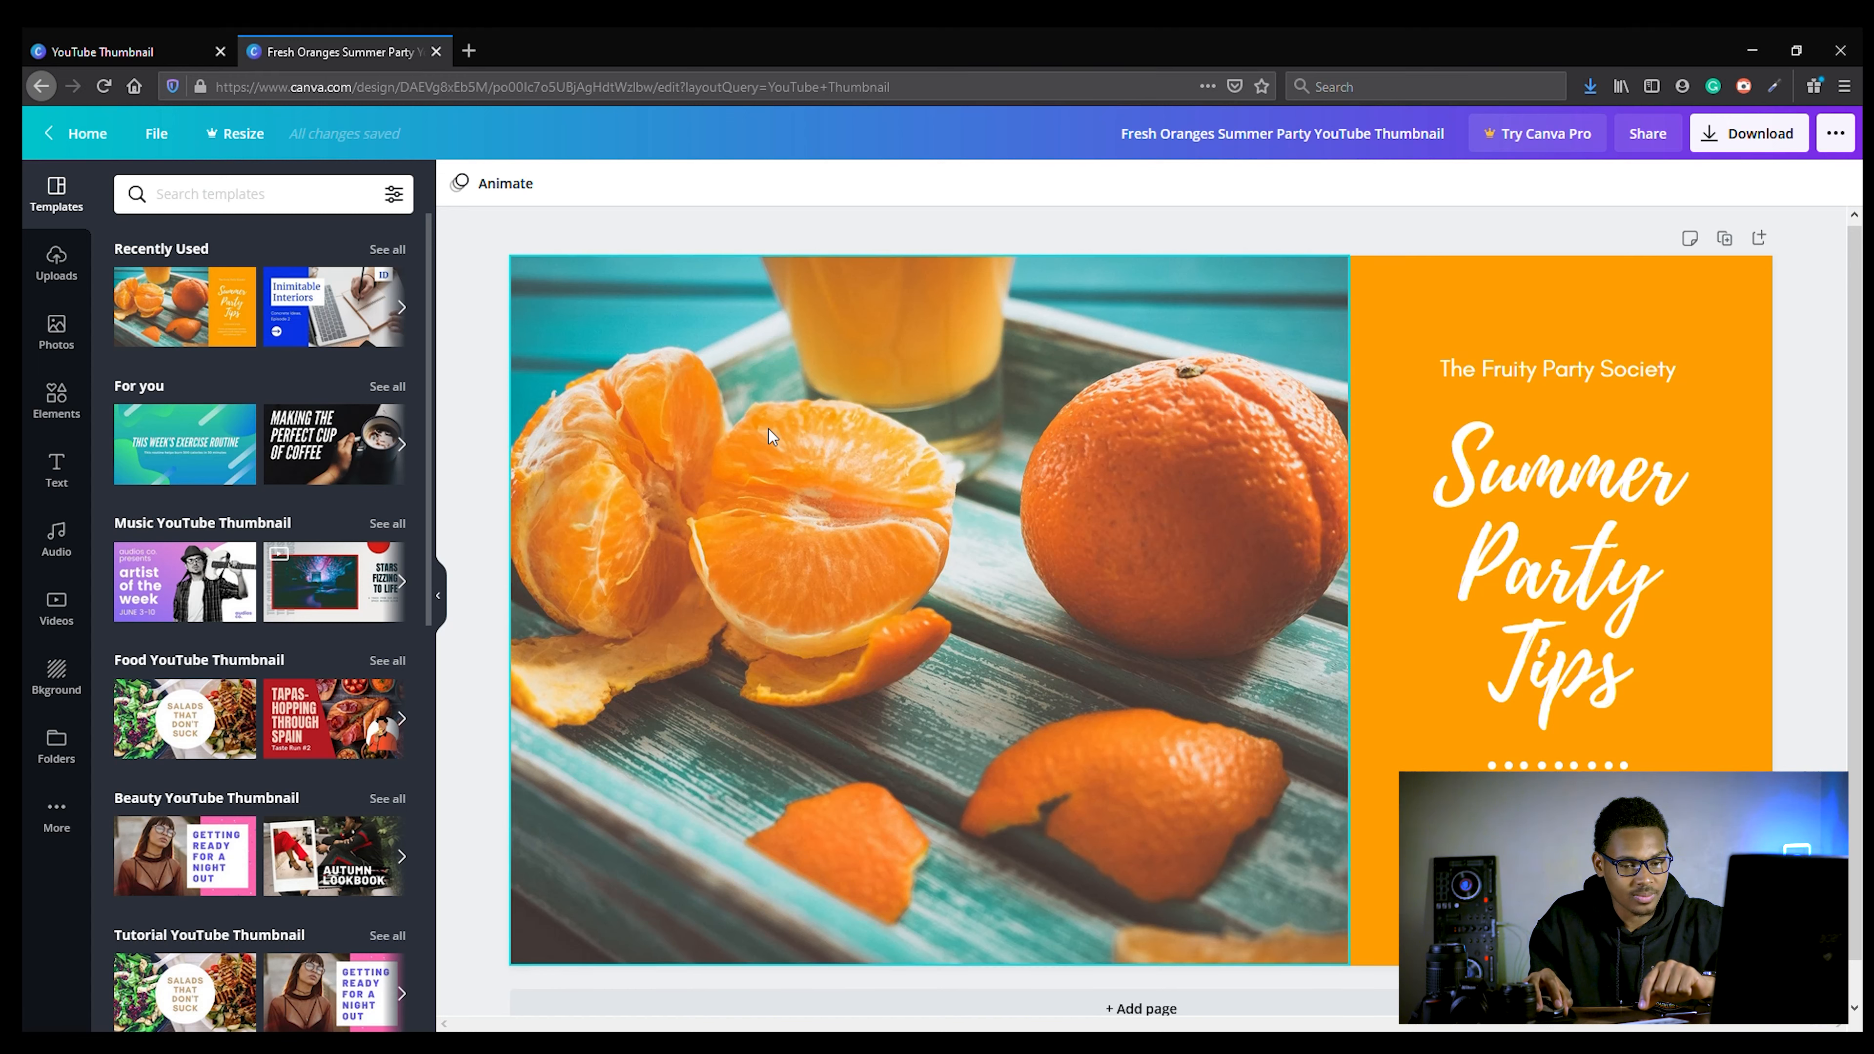
# Replace the script heading "Summer Party Tips" with "The Orange Gym", one word per line.
pyautogui.click(1525, 467)
pyautogui.doubleClick(1523, 464)
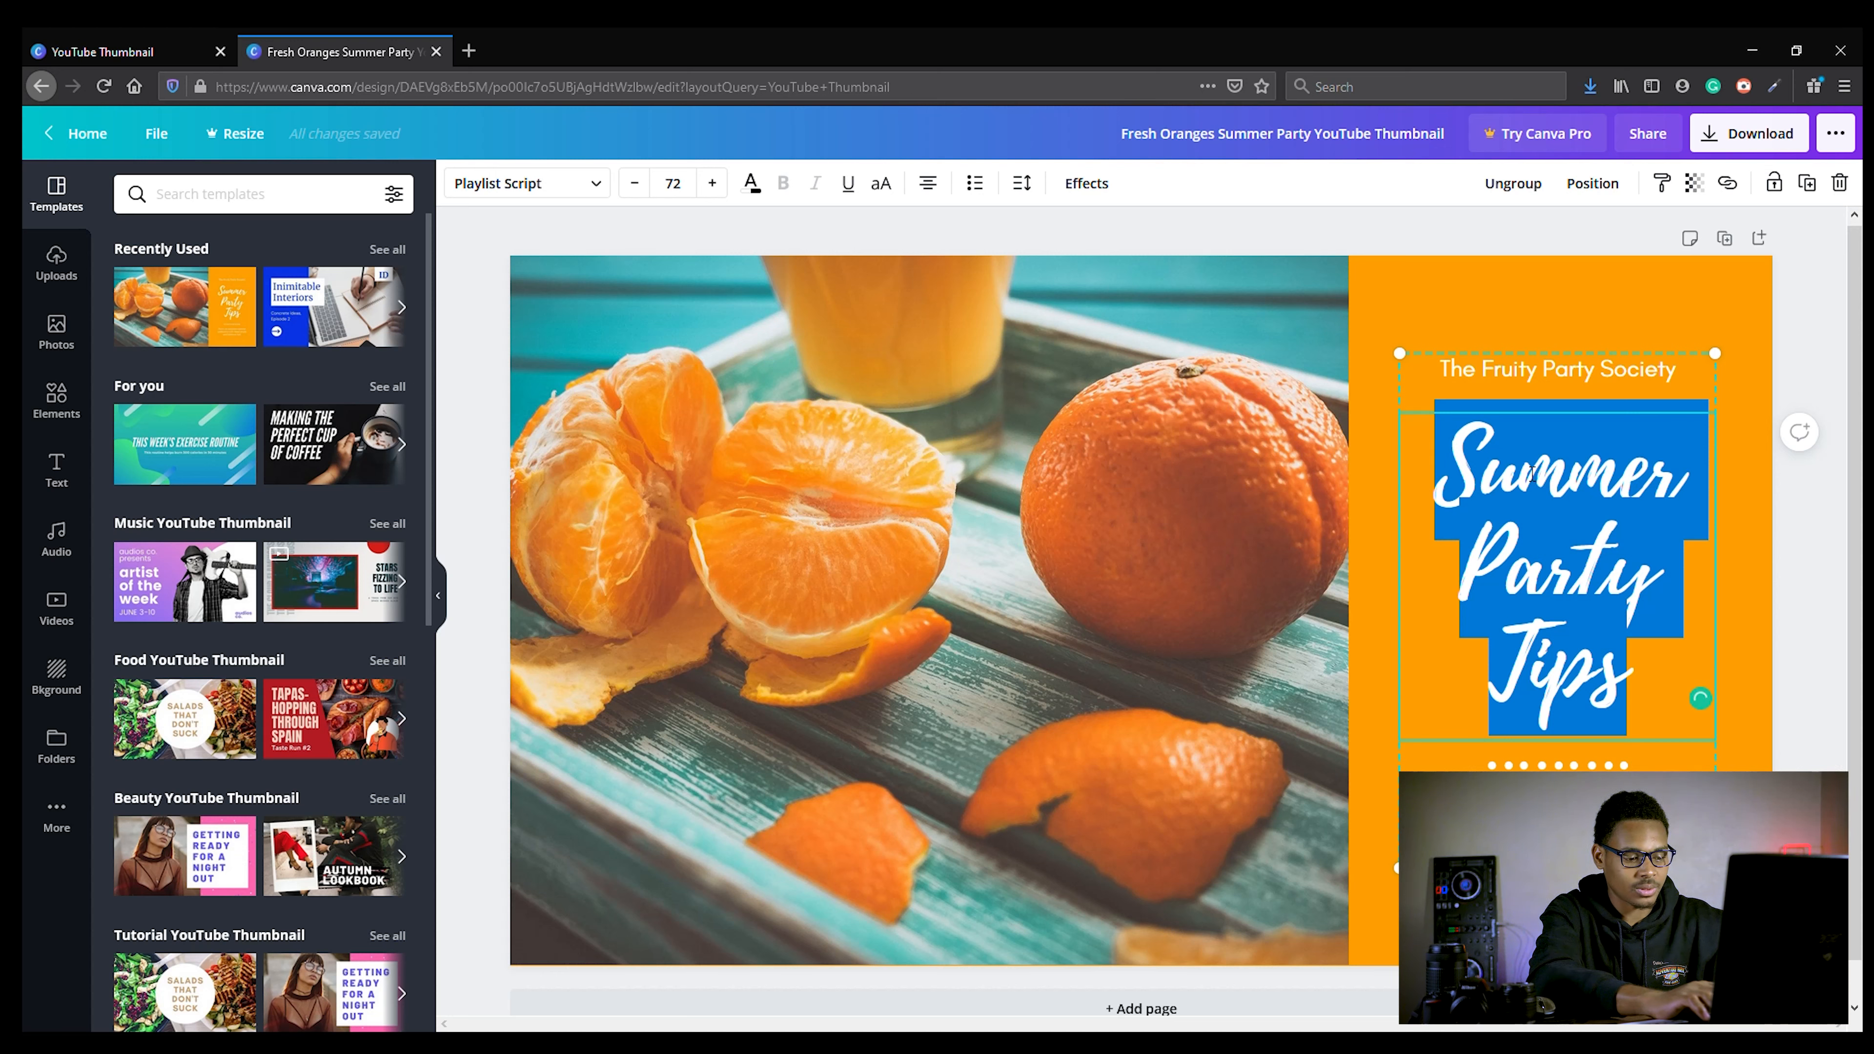
pyautogui.write('The')
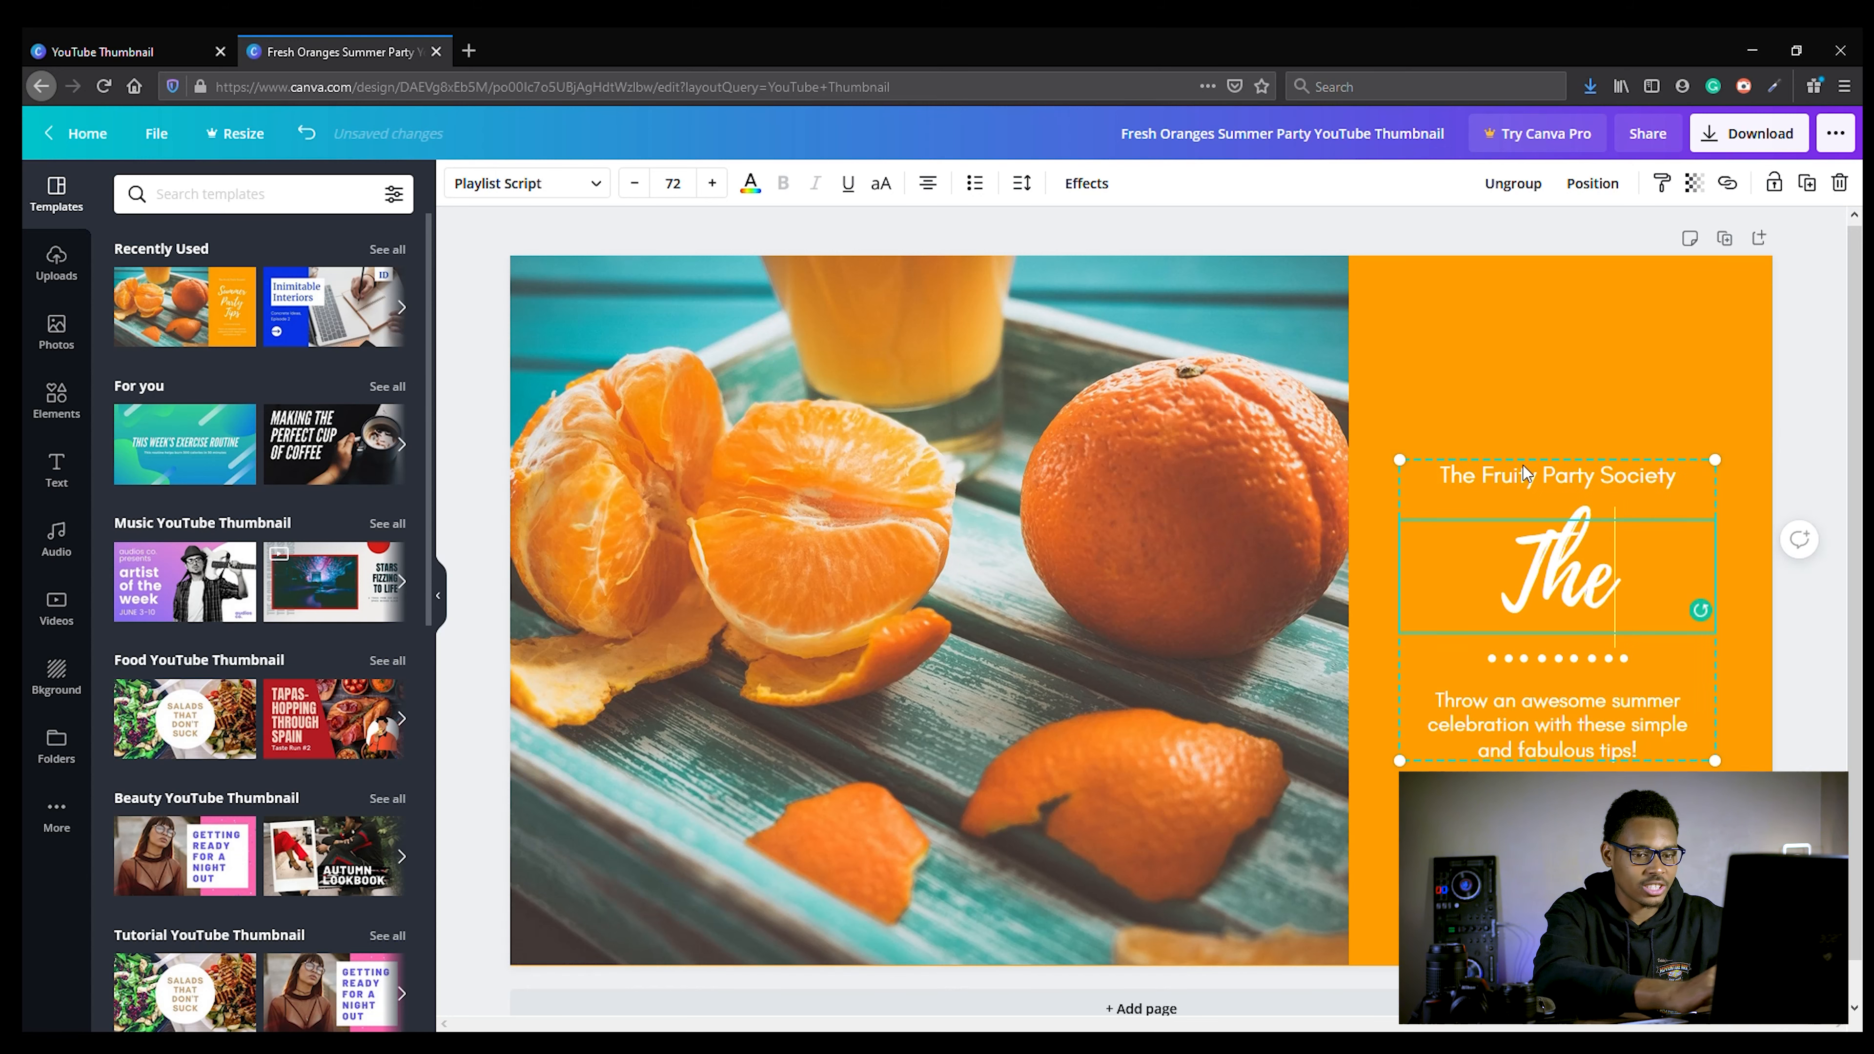
pyautogui.press('Return')
pyautogui.write('Orange')
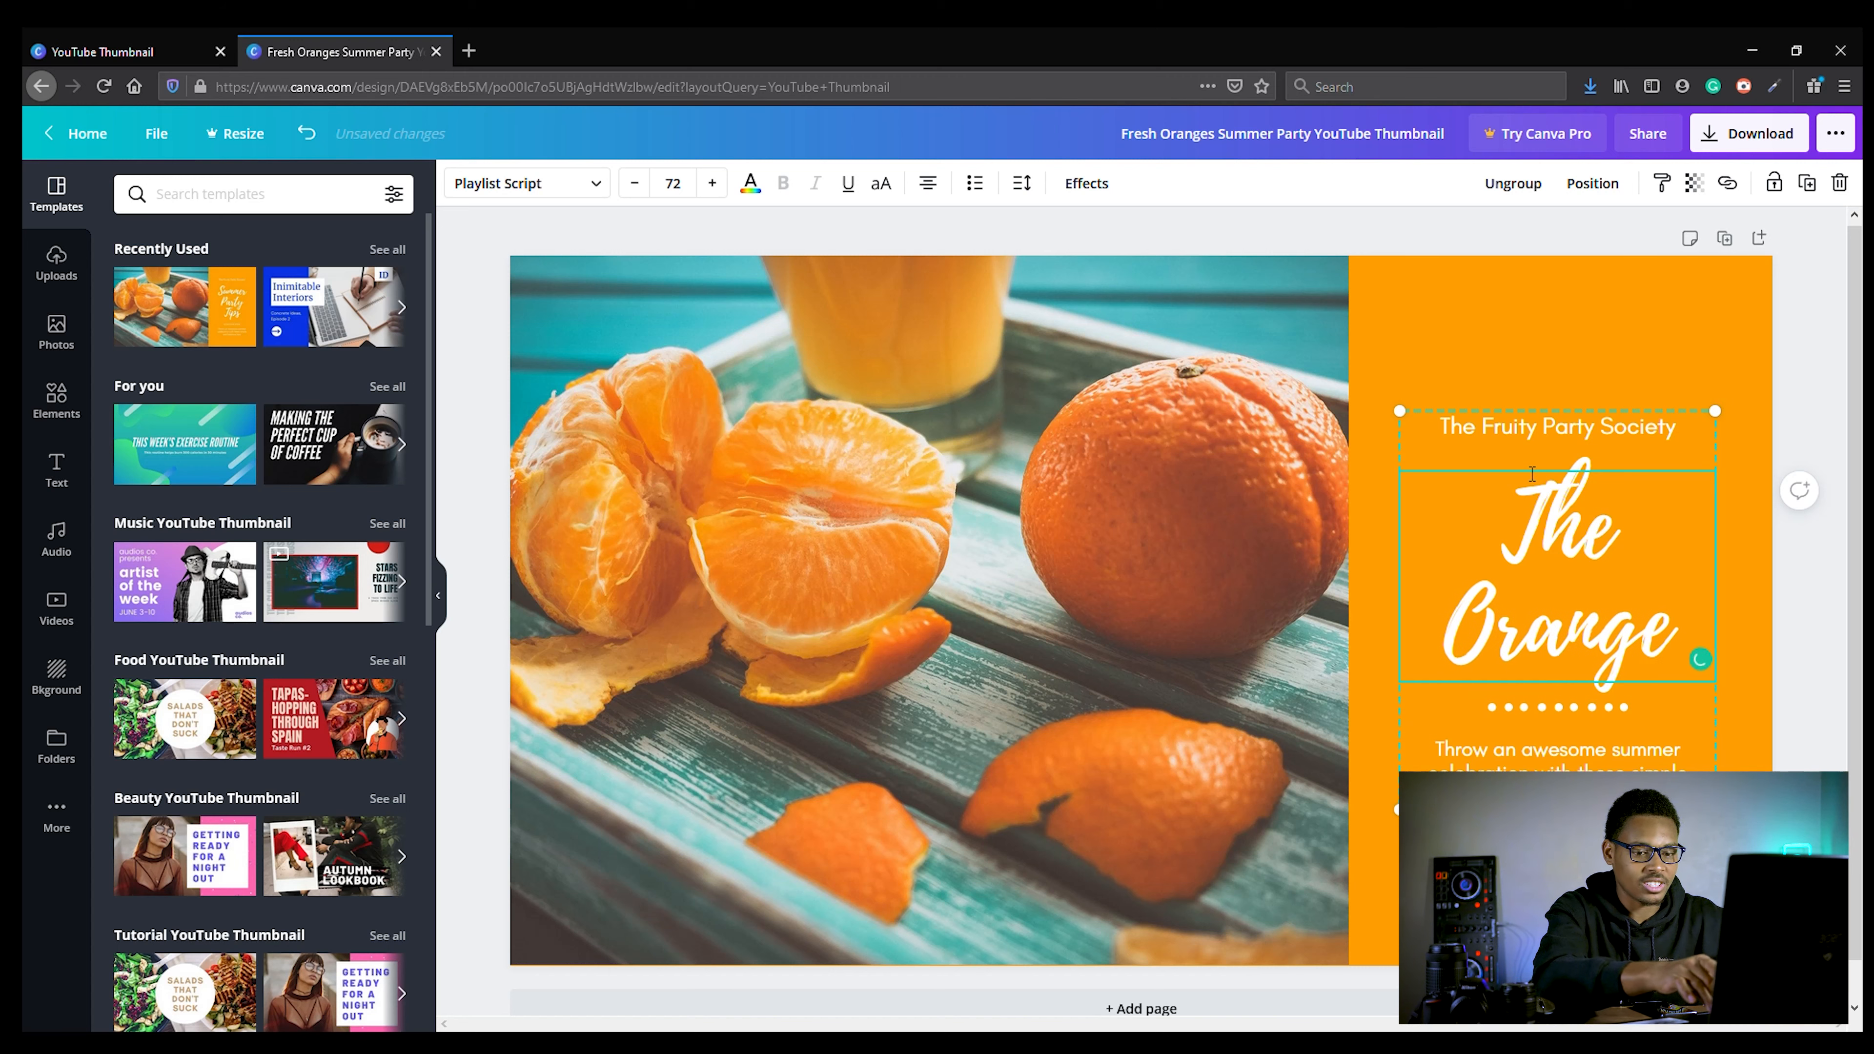
pyautogui.press('Return')
pyautogui.write('Gy')
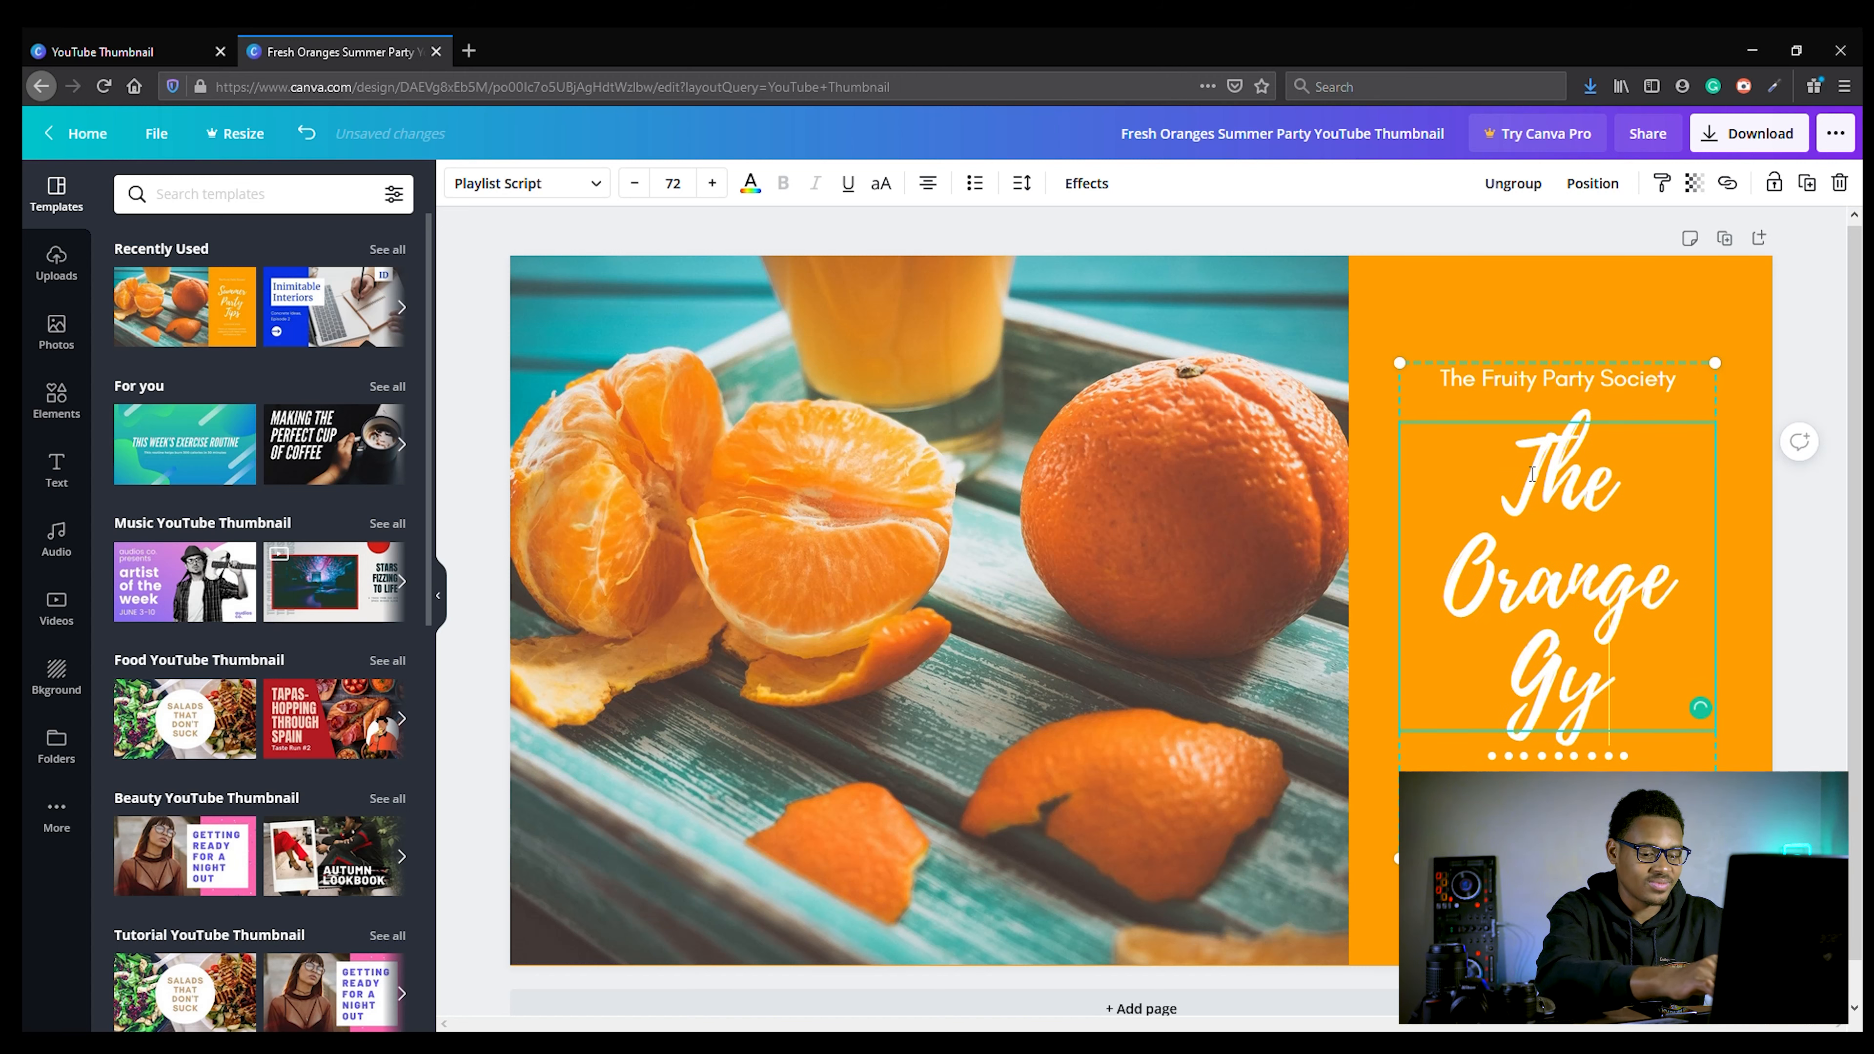
pyautogui.write('m')
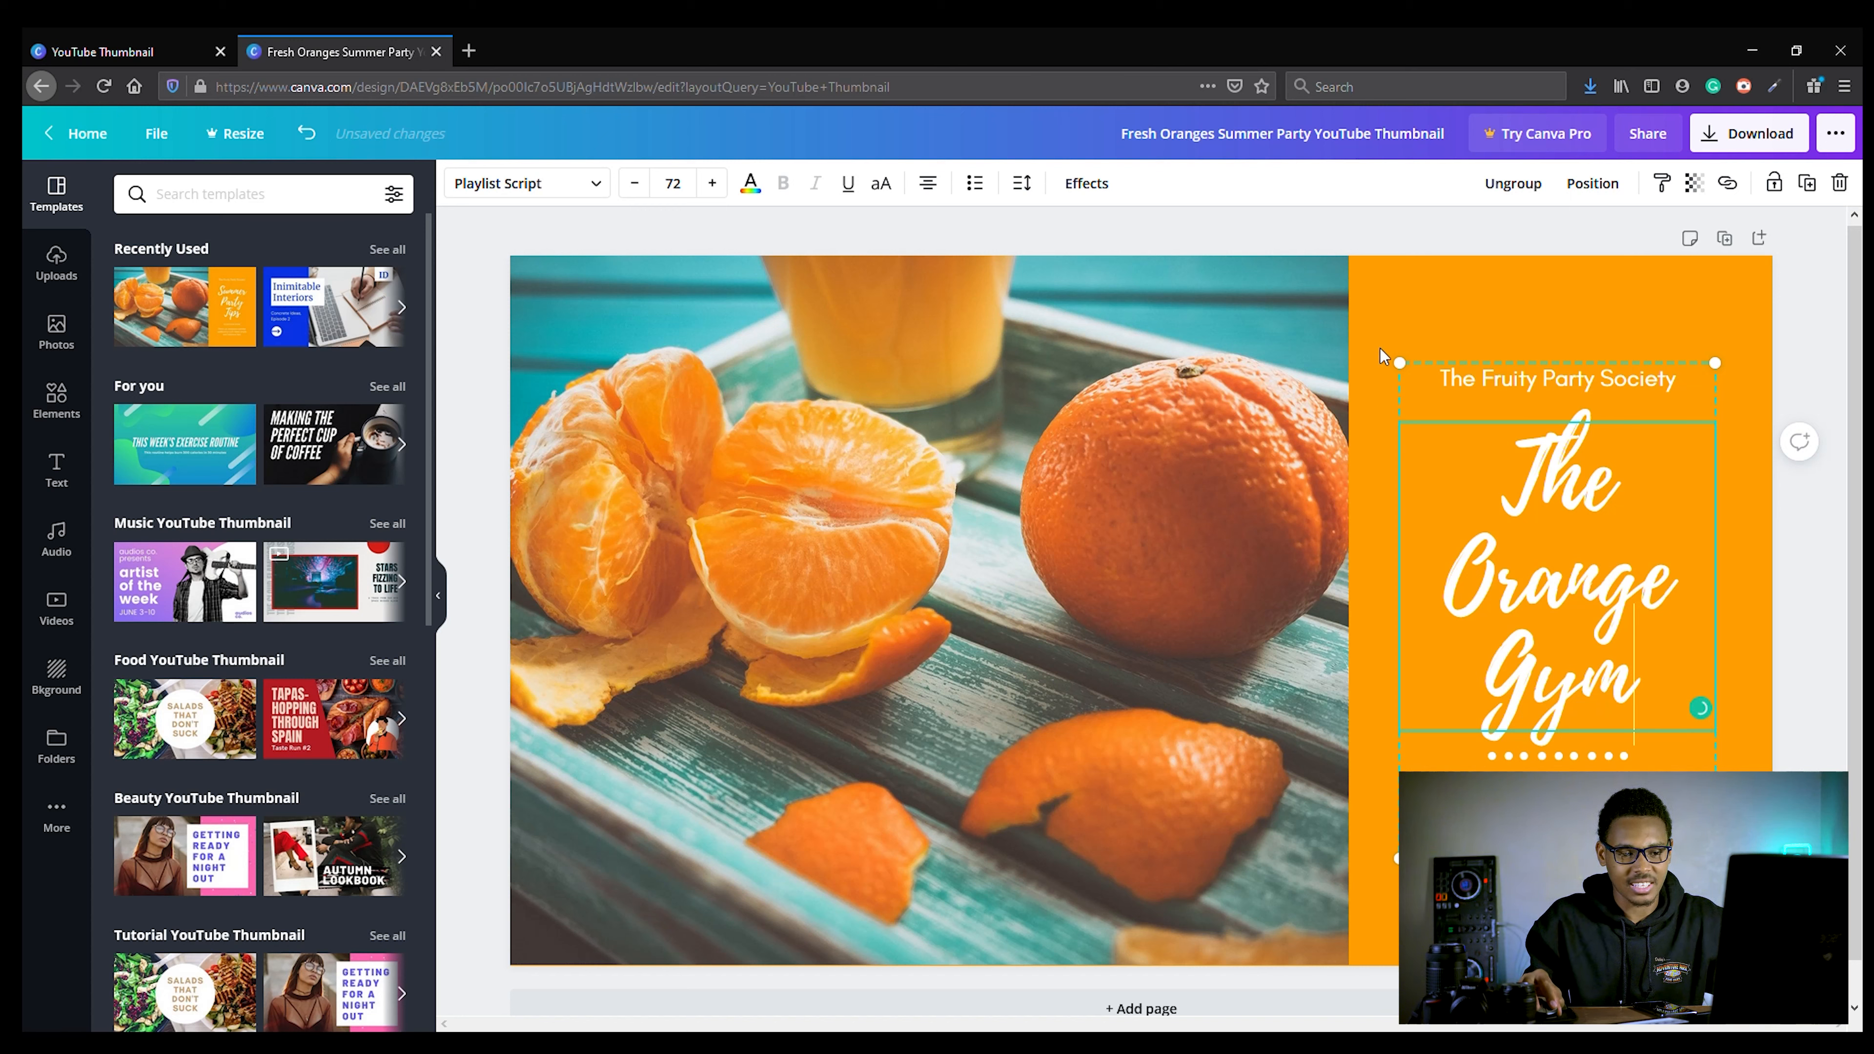
# Change the small line above the heading to "The Gymy Society".
pyautogui.click(1535, 380)
pyautogui.doubleClick(1537, 383)
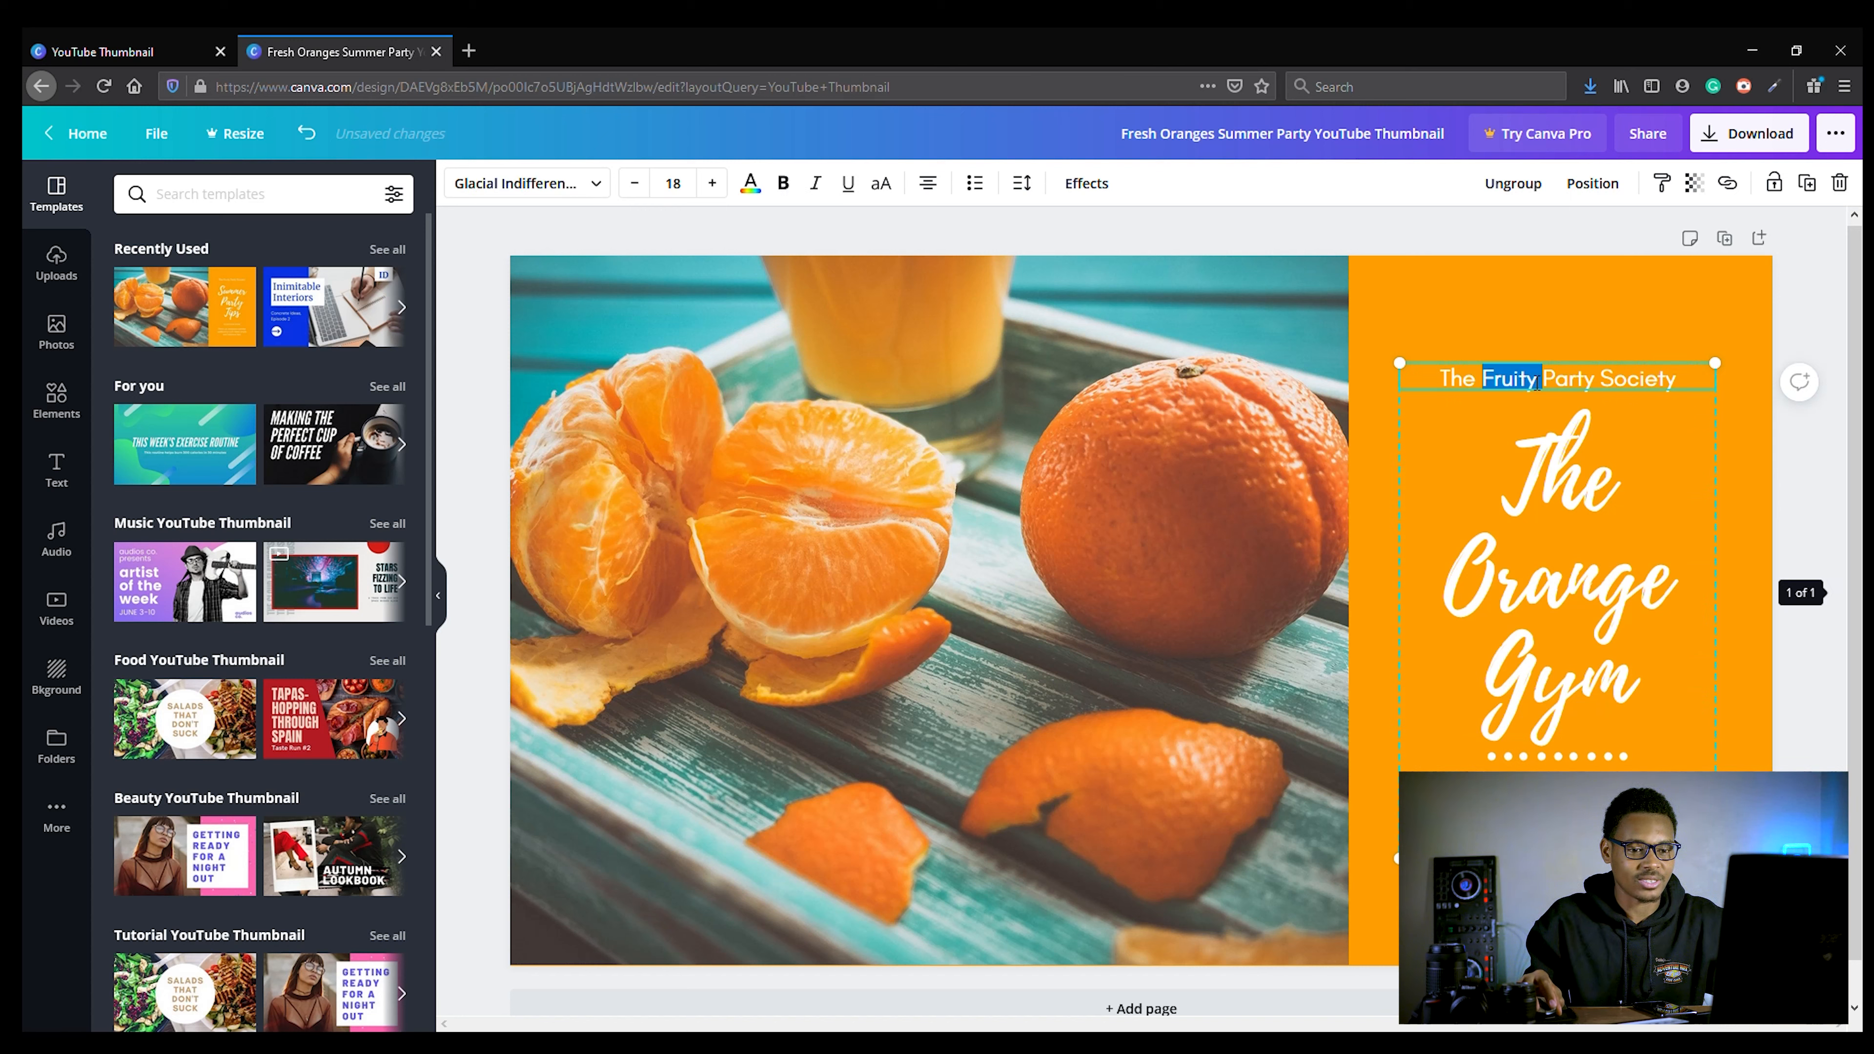
pyautogui.tripleClick(1537, 395)
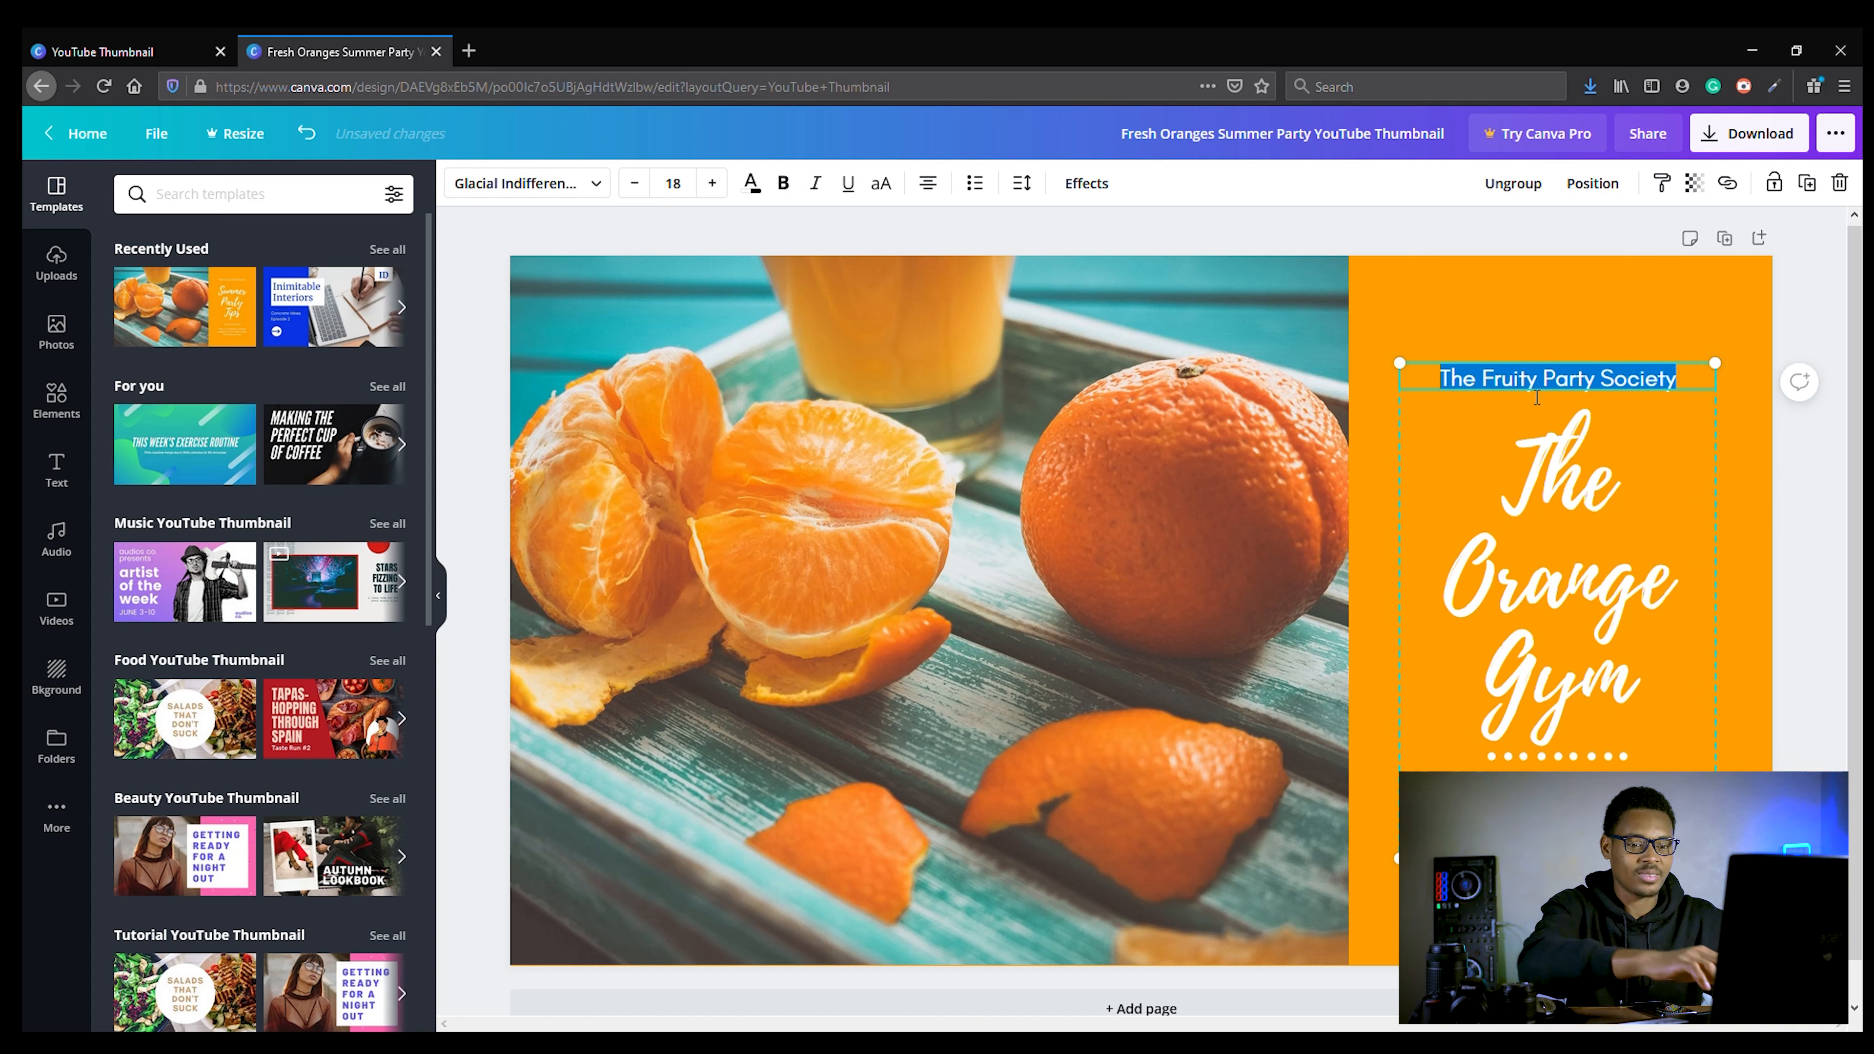
pyautogui.write('The g')
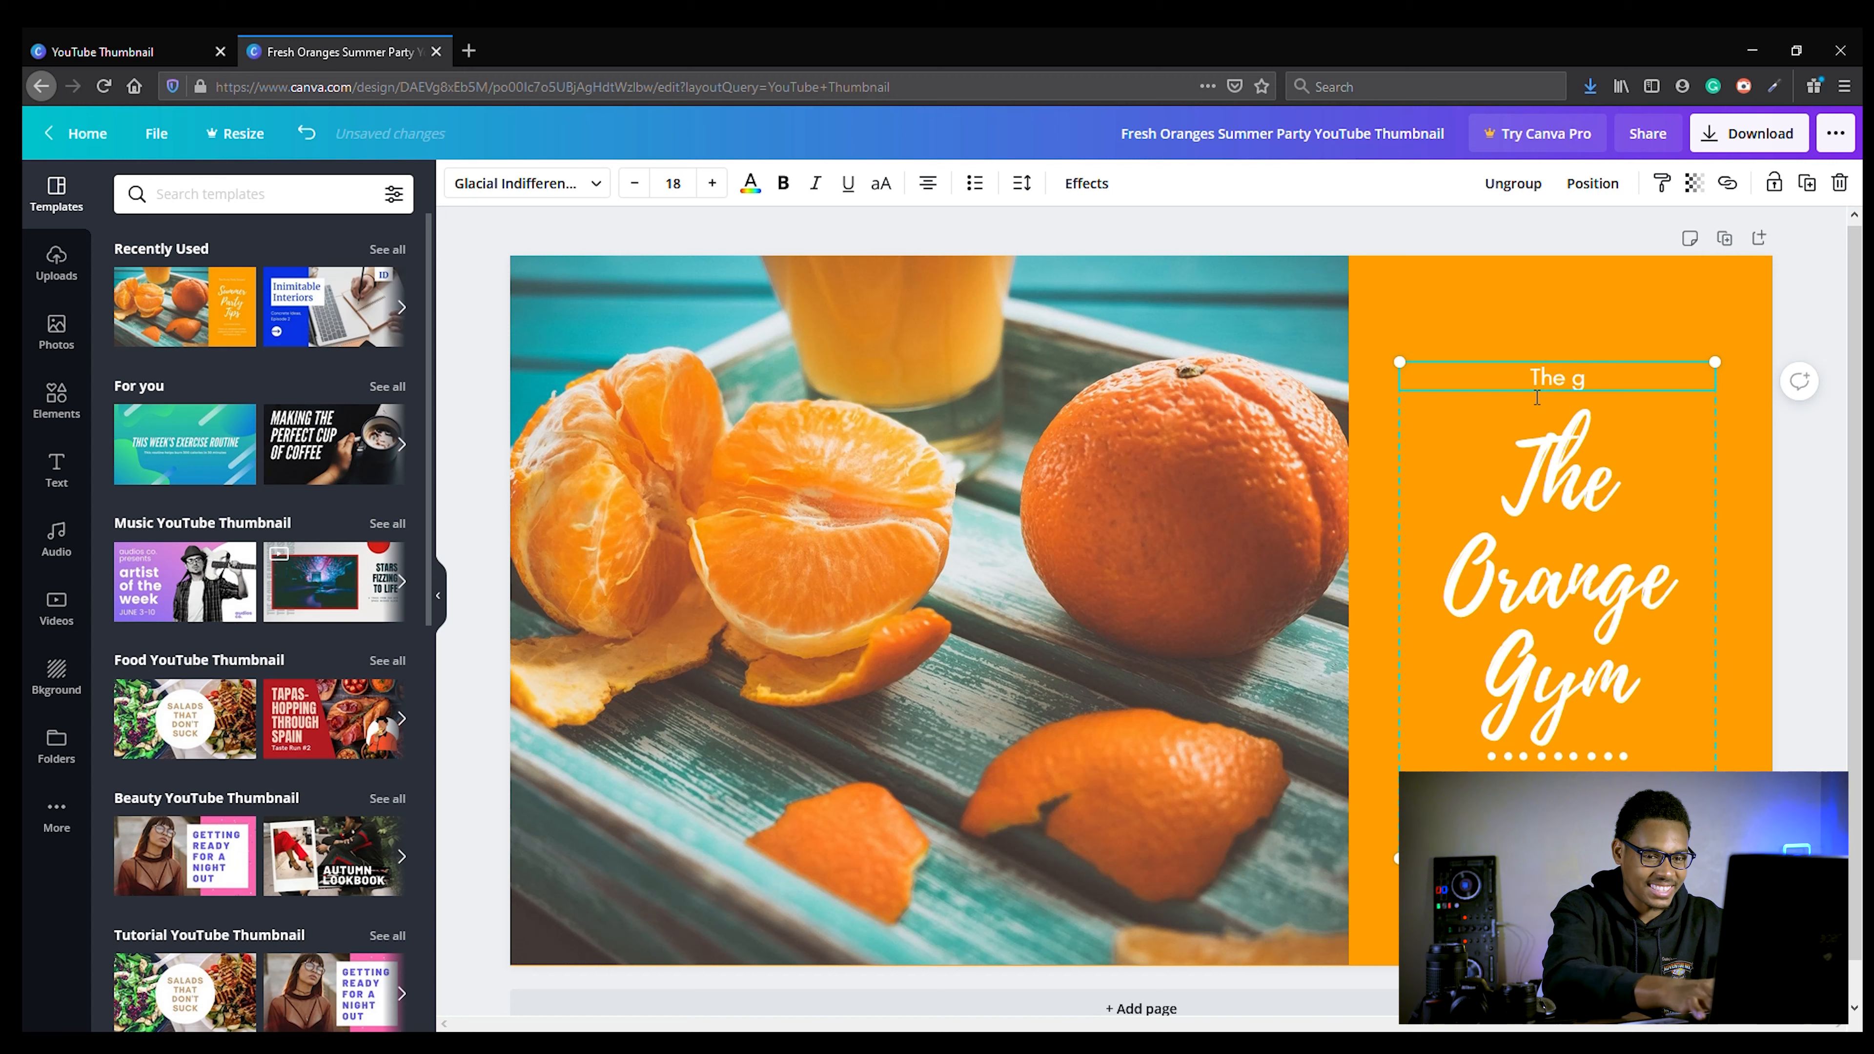
pyautogui.press('BackSpace')
pyautogui.write('Gymy')
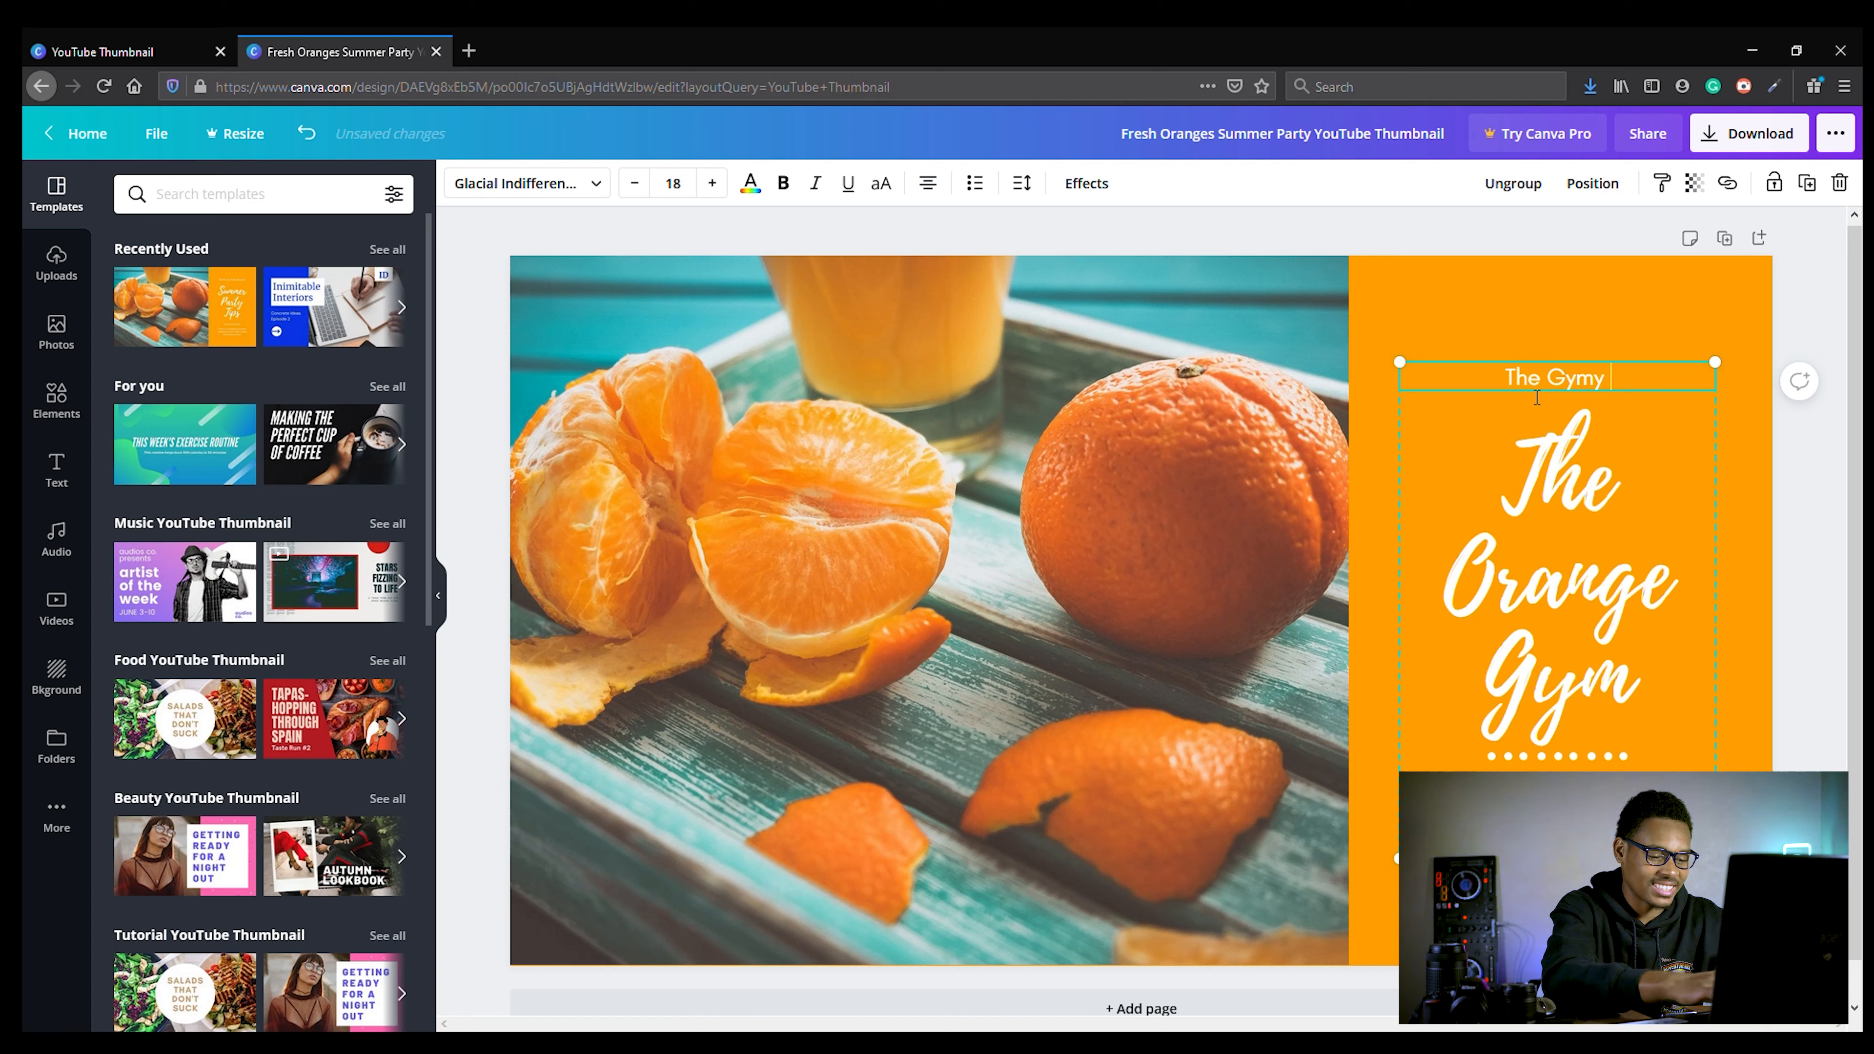
pyautogui.write(' S')
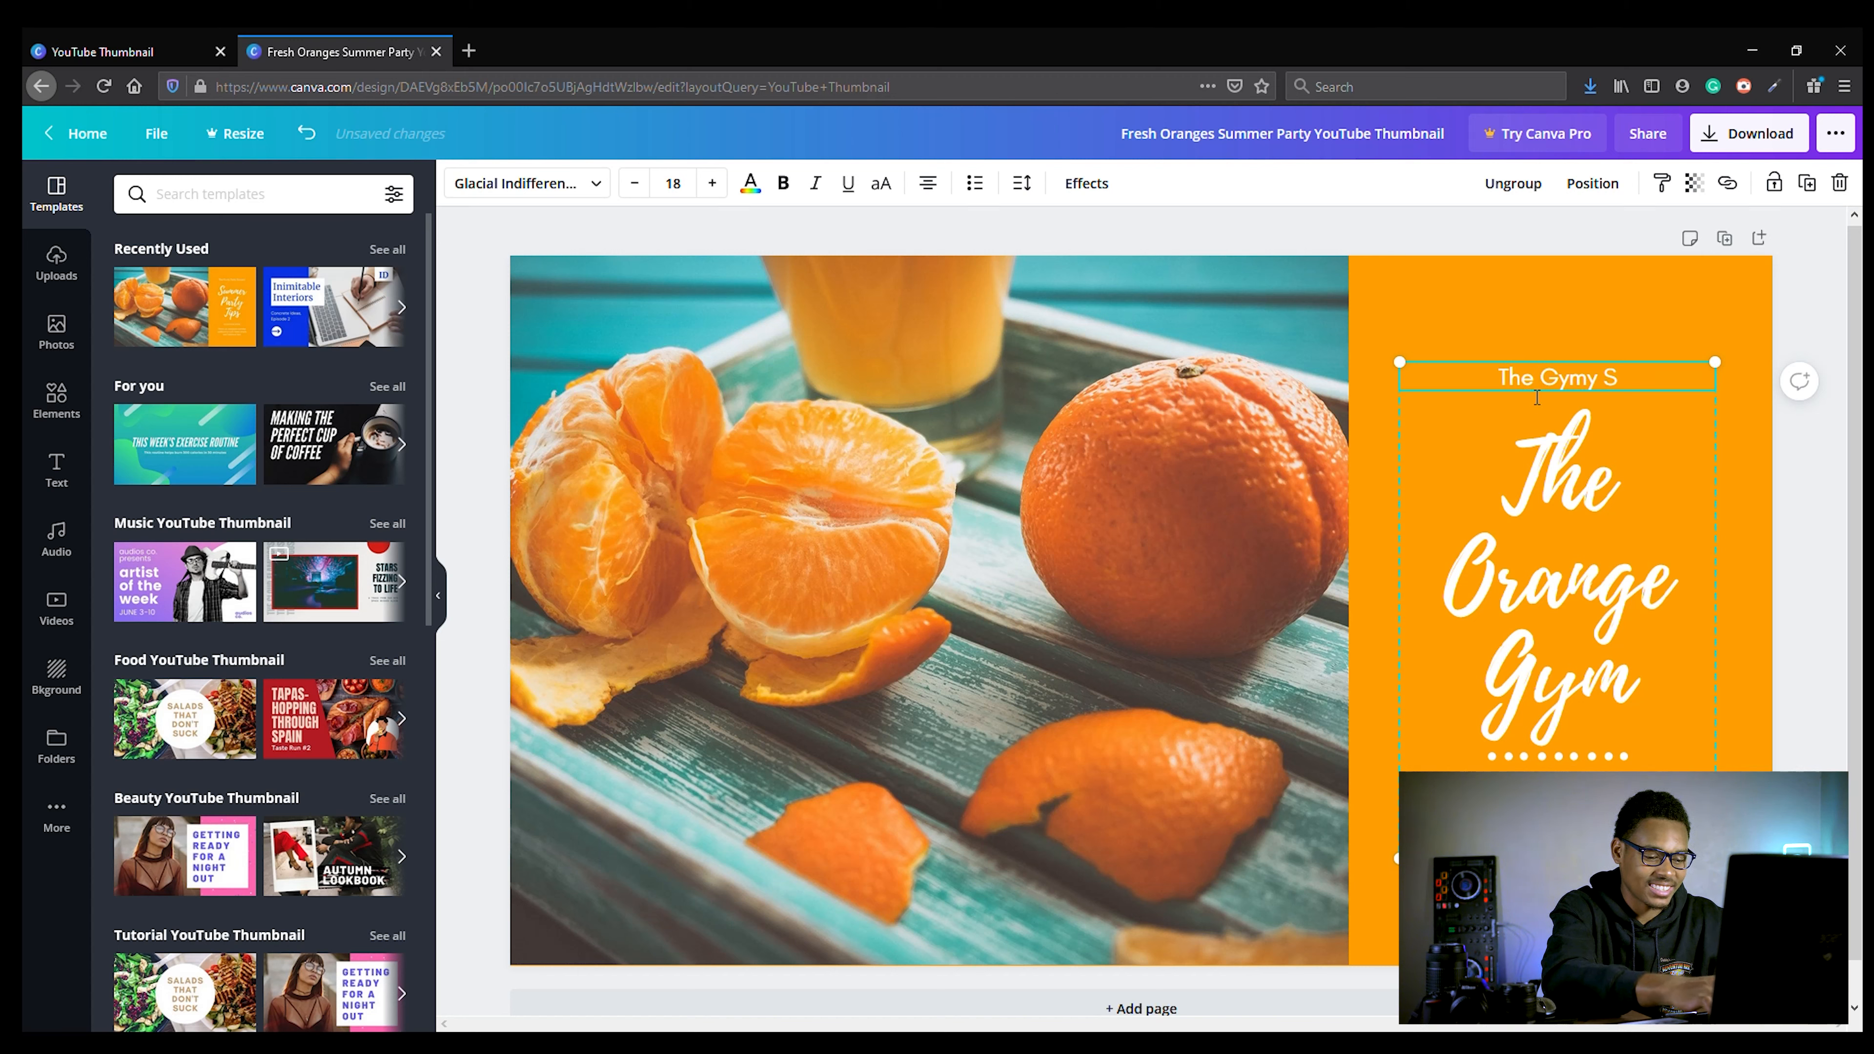
pyautogui.write('ociety')
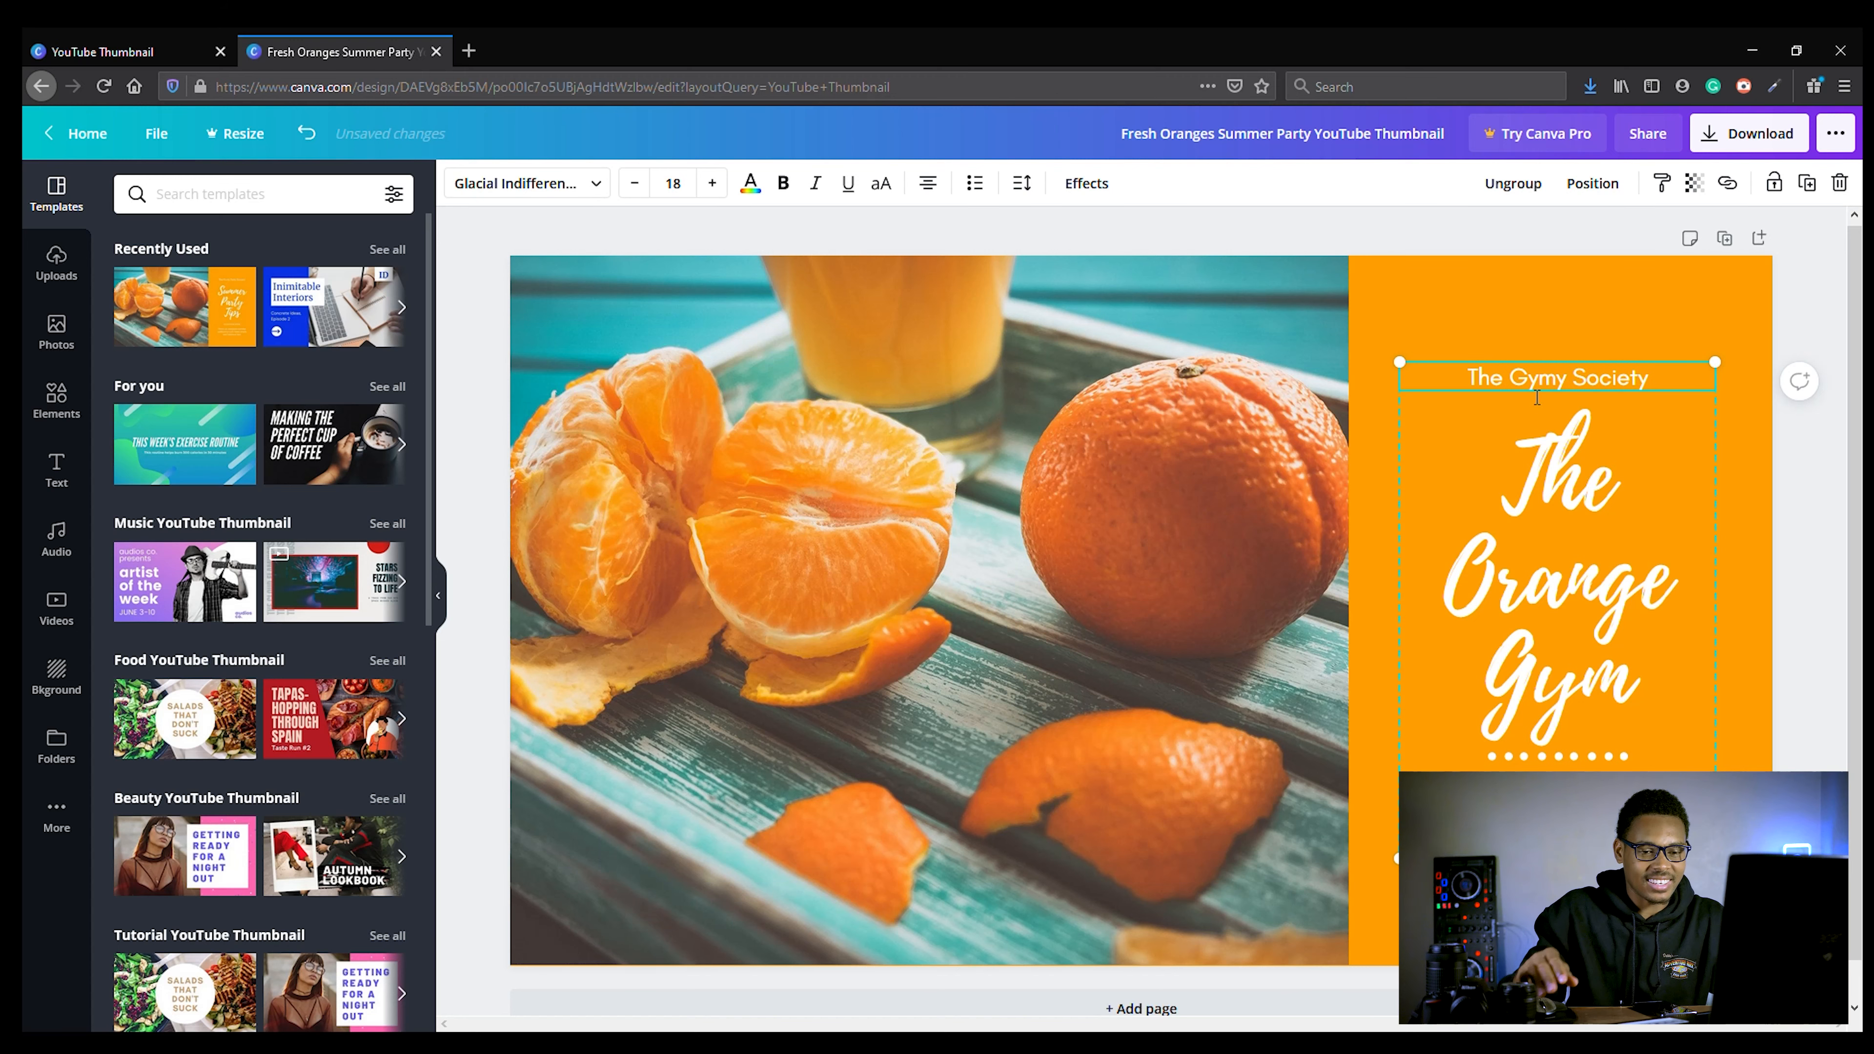
# Replace the description beneath the dotted line with "An orange a day keeps the flu away." over two lines.
pyautogui.press('Escape')
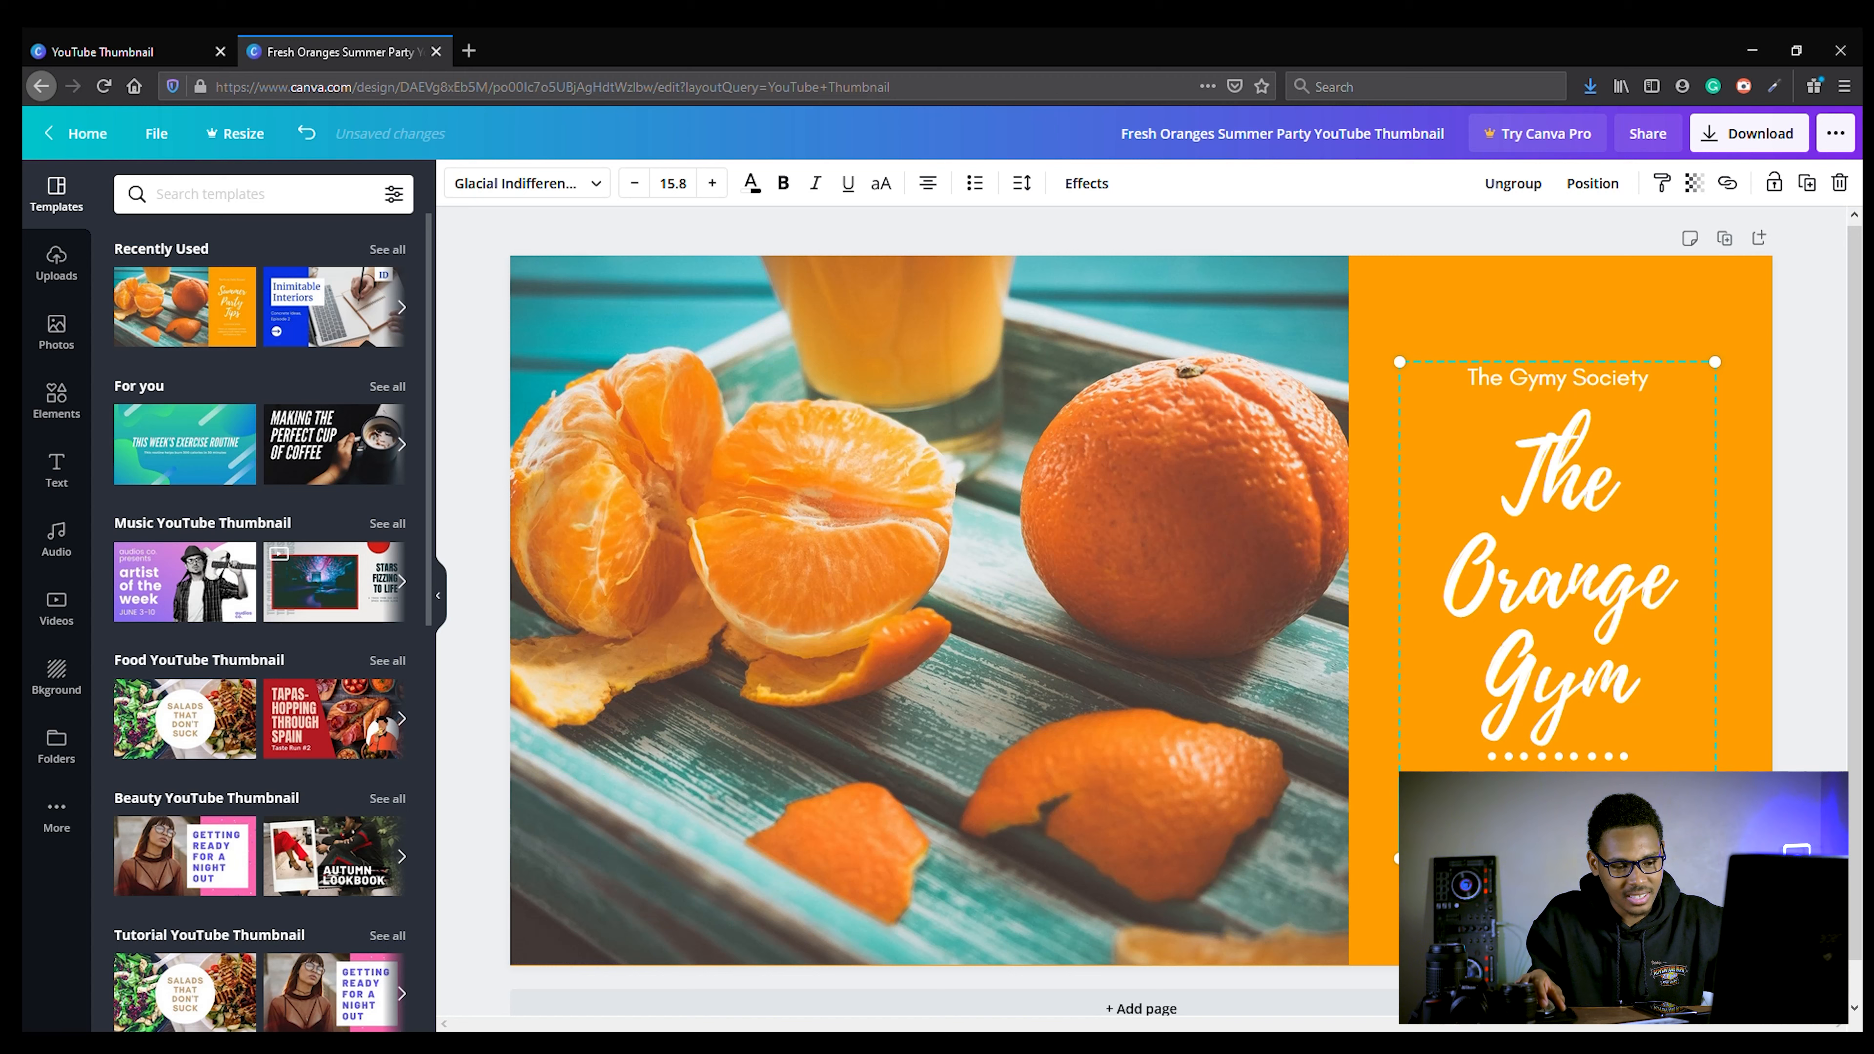
pyautogui.press('BackSpace')
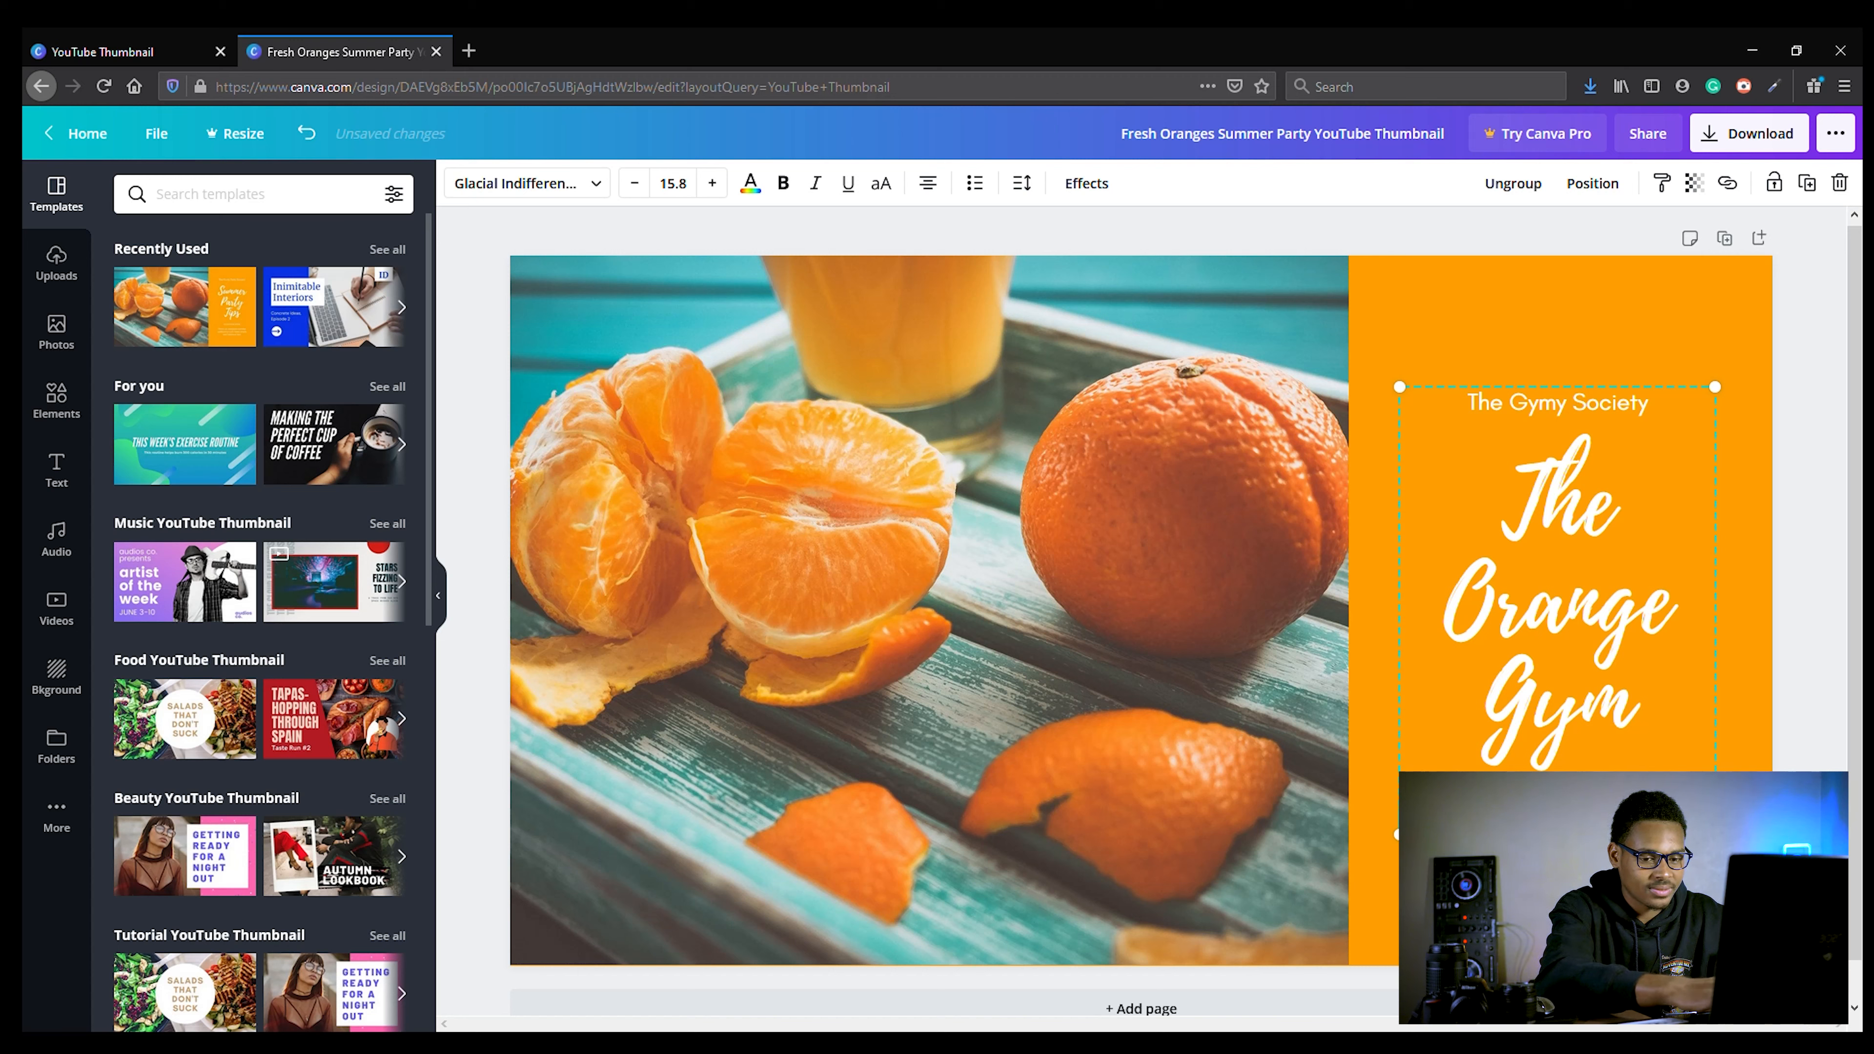
pyautogui.press('Return')
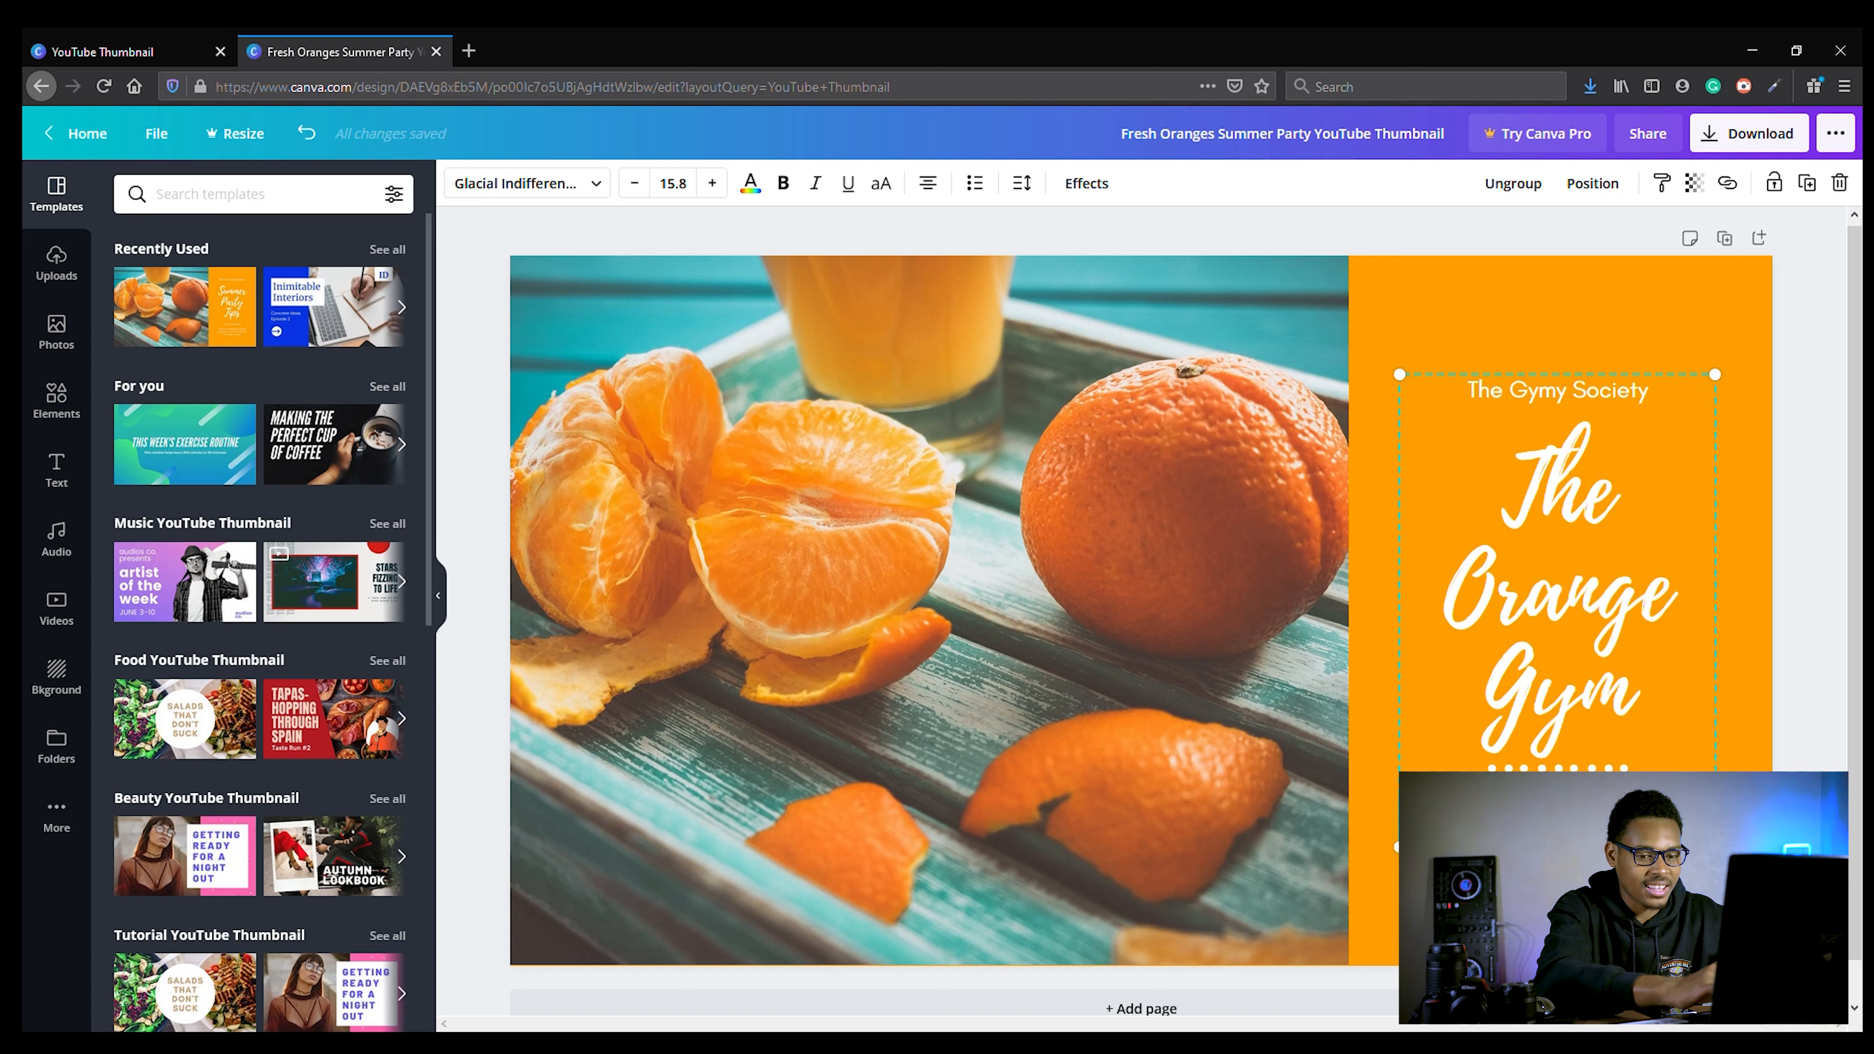
pyautogui.press('Return')
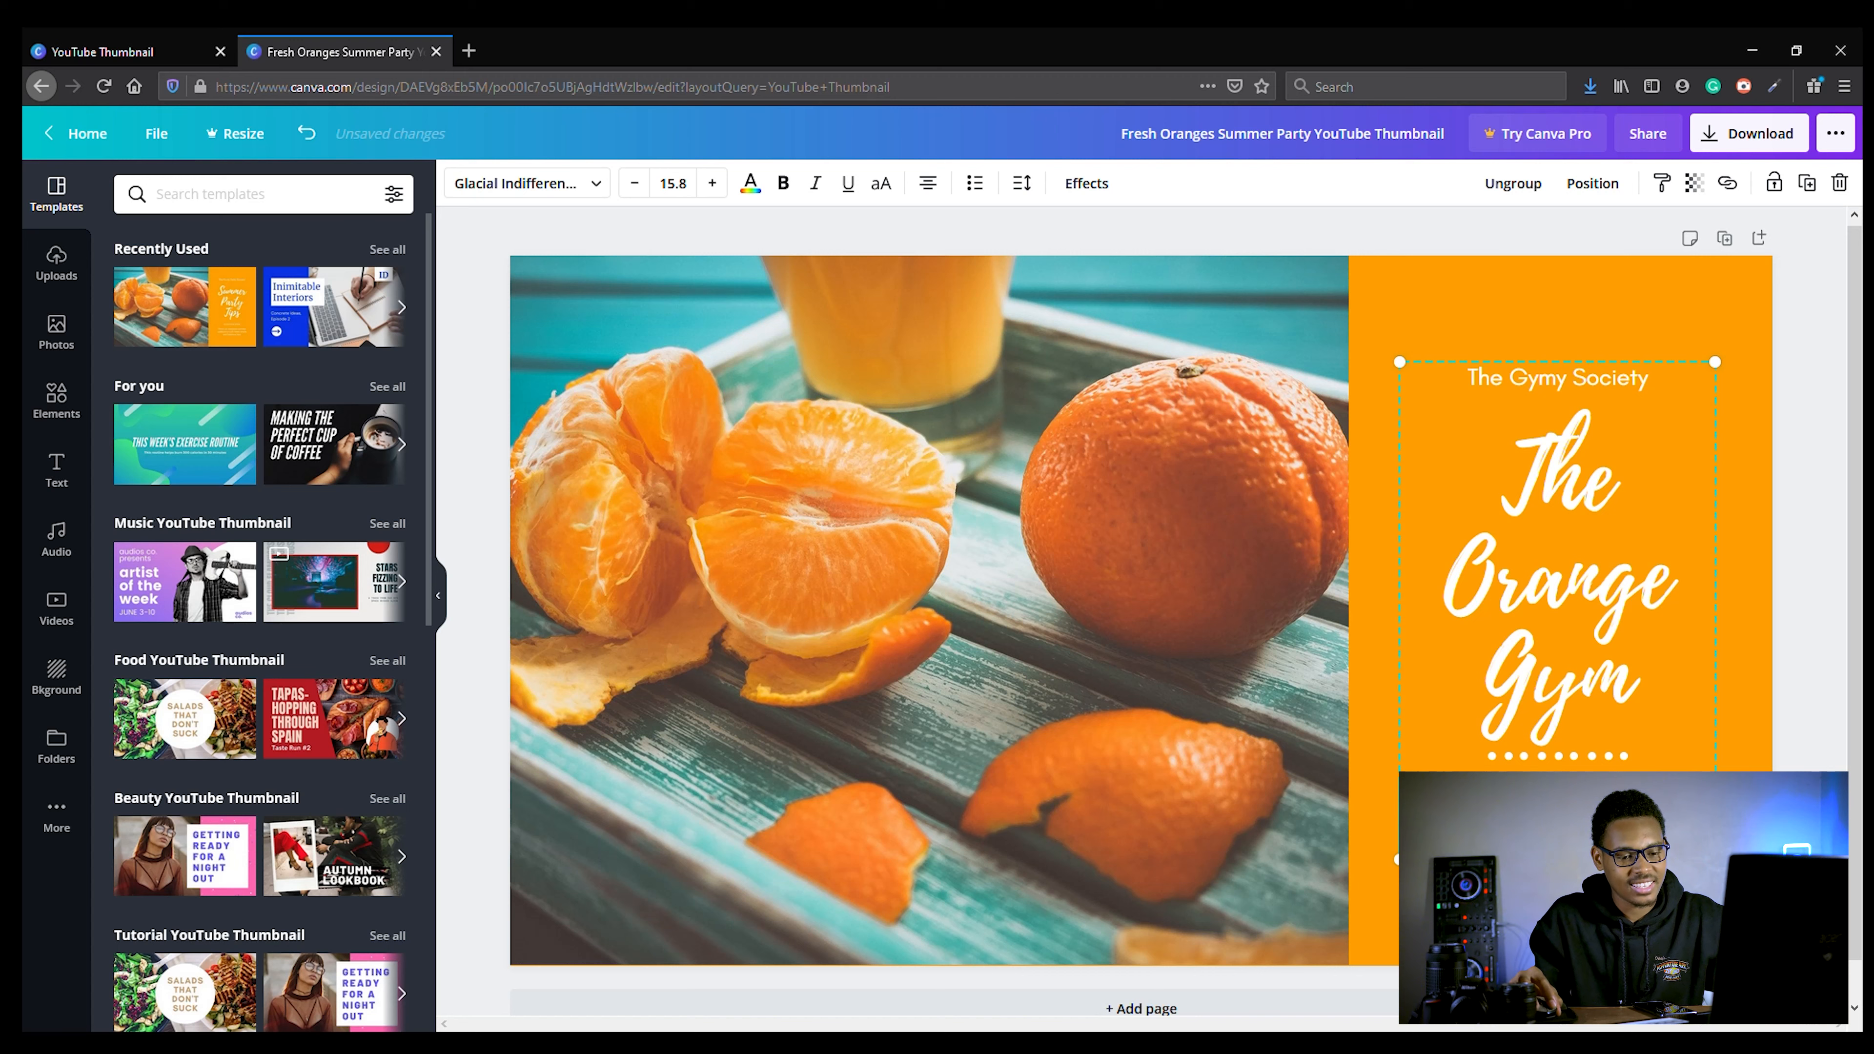
pyautogui.click(1245, 866)
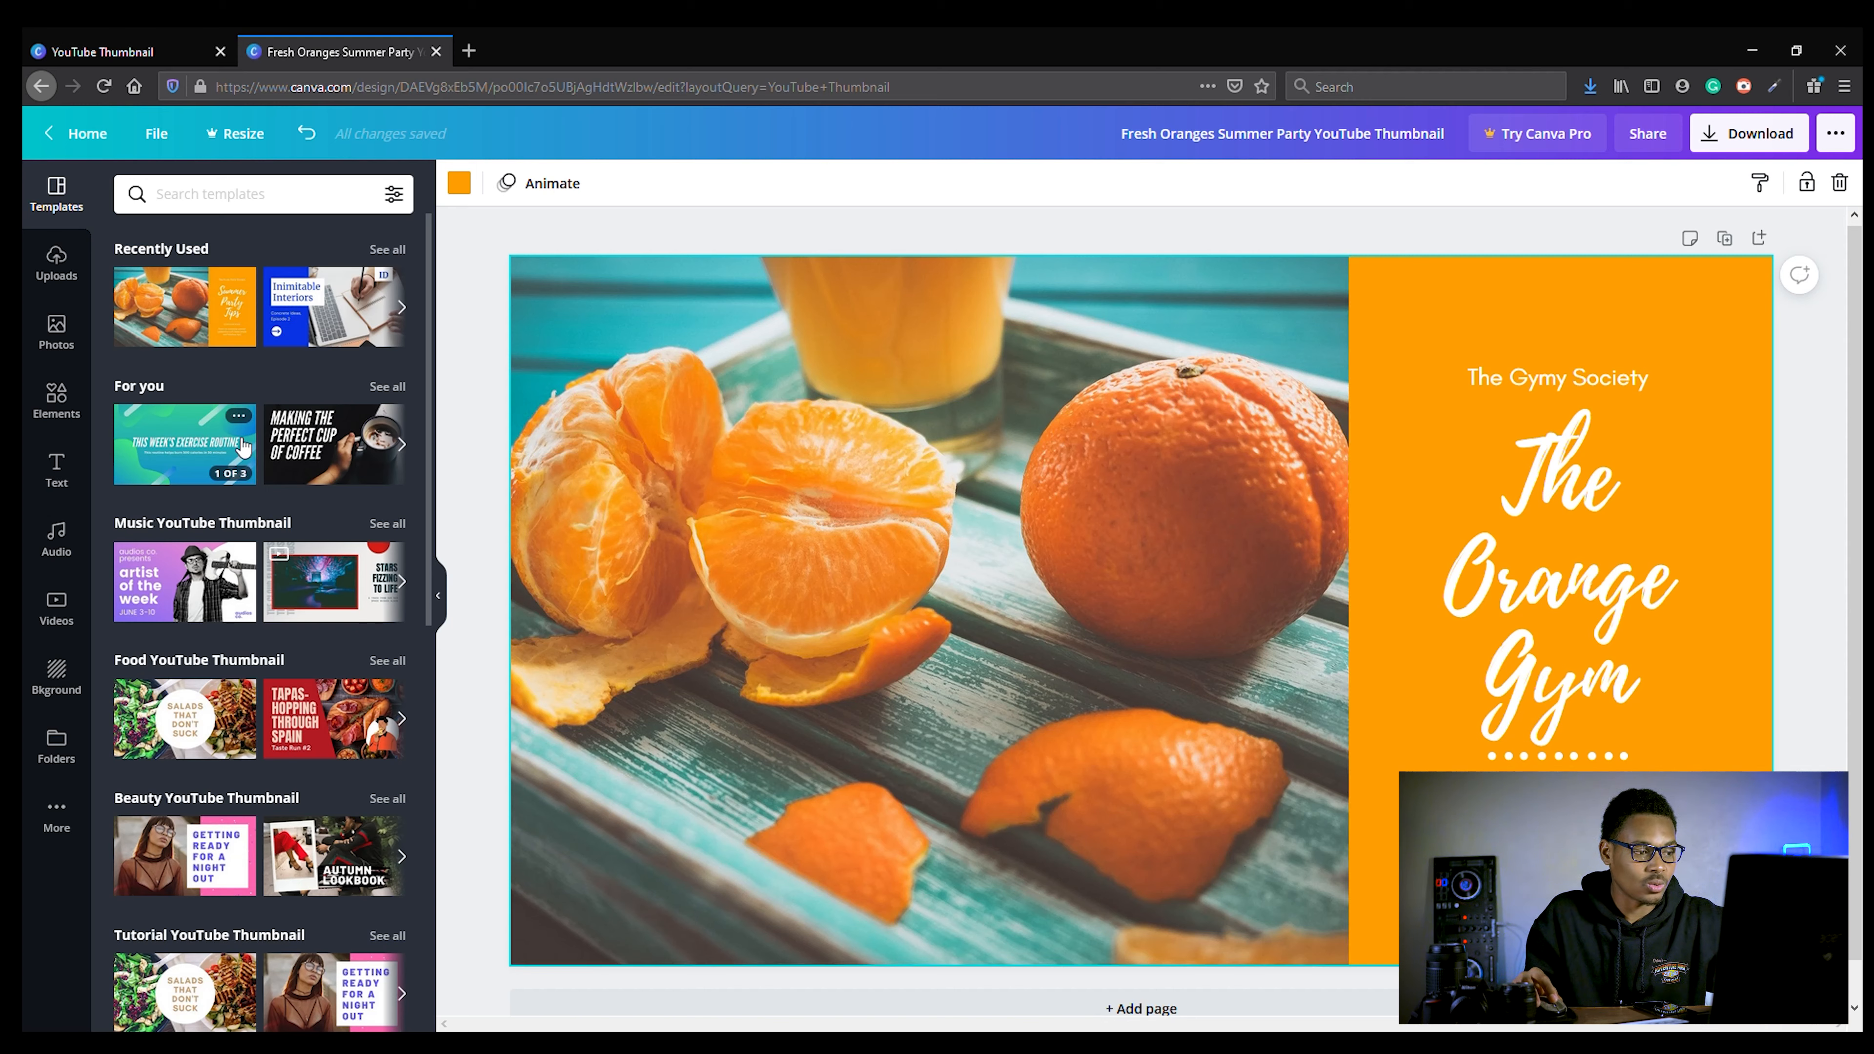
# Apply the "Moonlight and Lullabies" template with the two women to the current thumbnail.
pyautogui.scroll(-1, 244, 446)
pyautogui.scroll(-10, 243, 517)
pyautogui.click(185, 484)
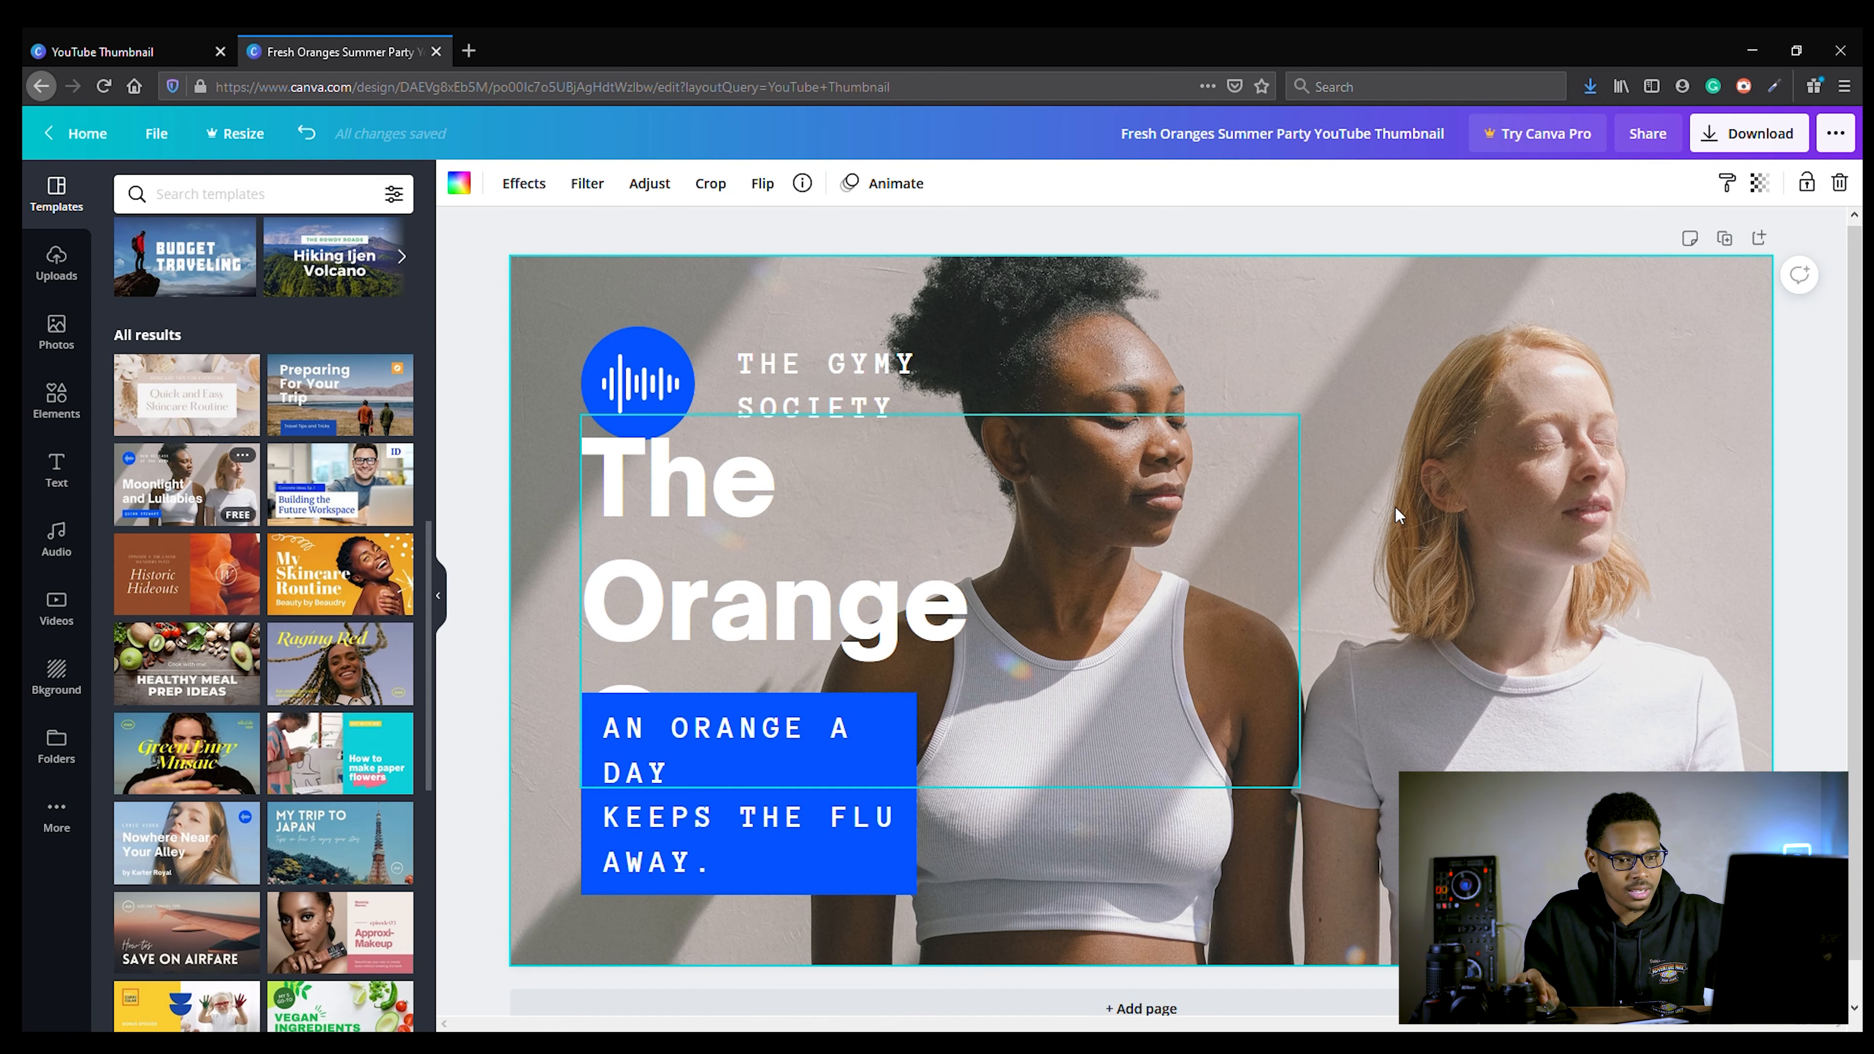
# Recolour the blue sound-wave circle with the brown from the photo colours.
pyautogui.scroll(-1, 951, 509)
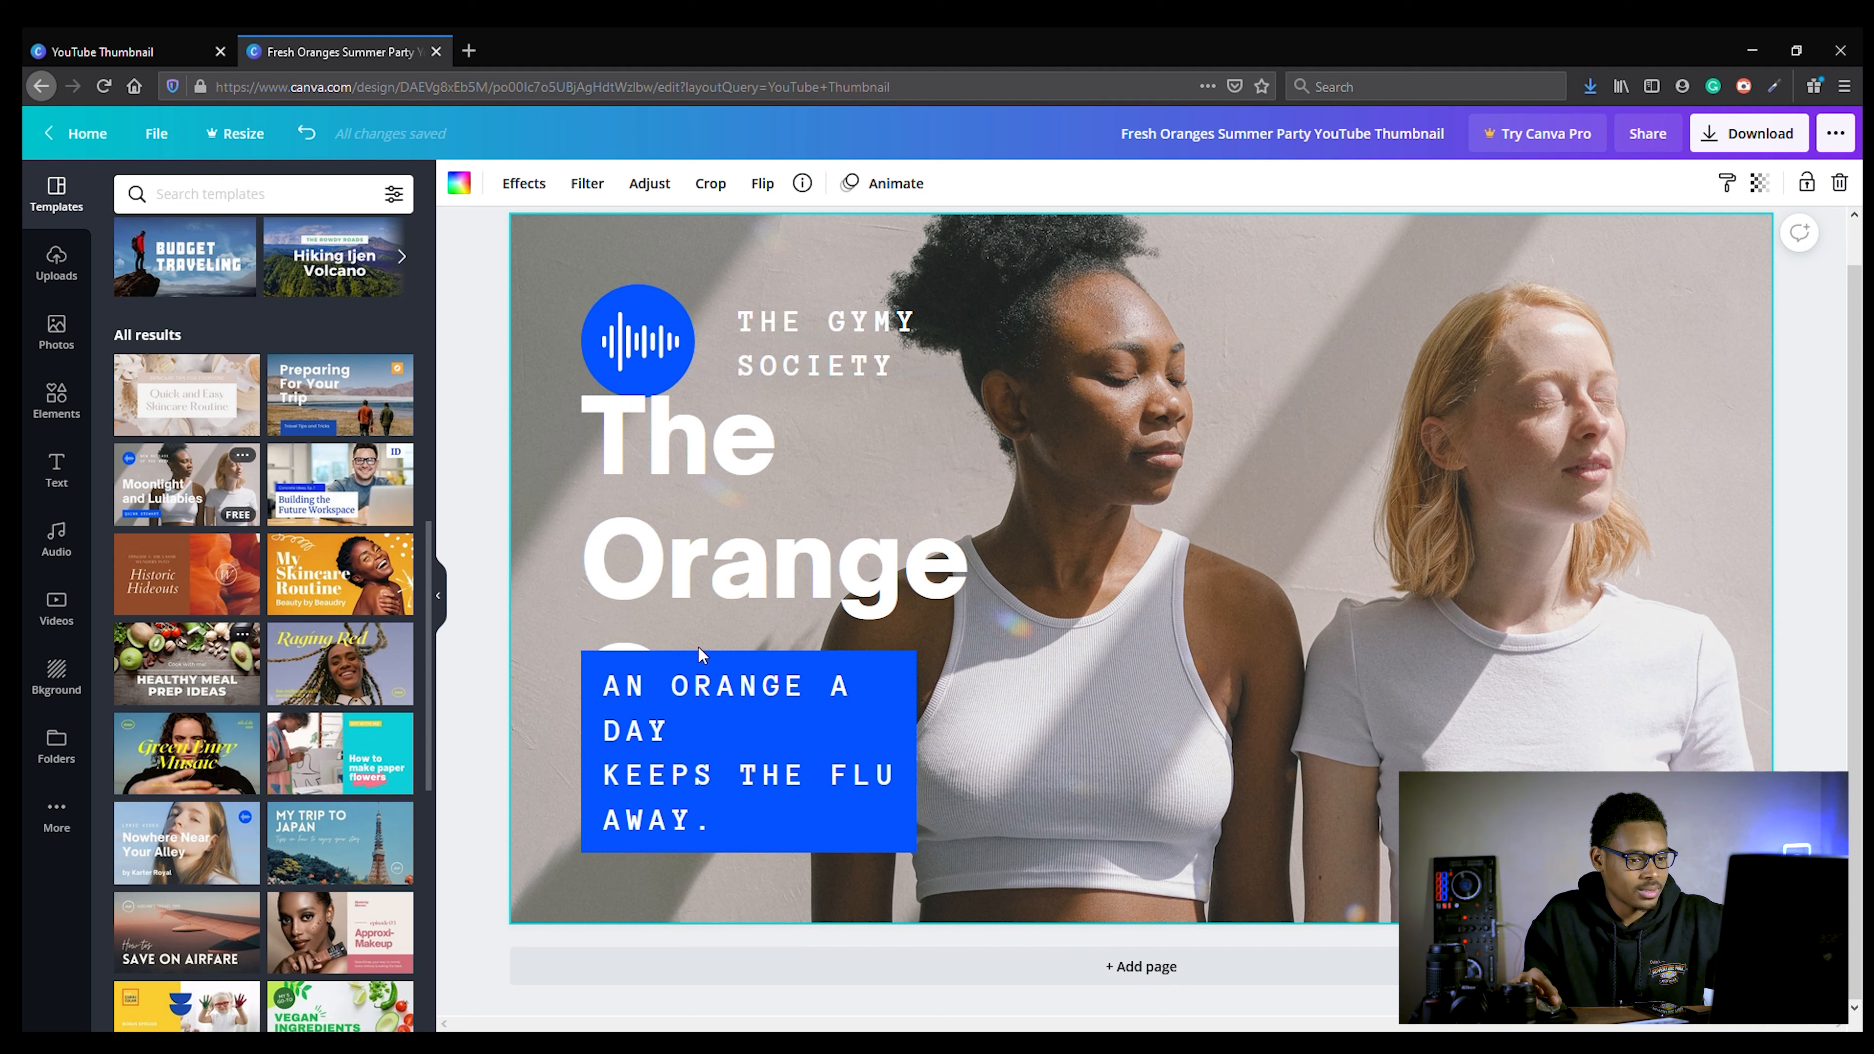
pyautogui.click(667, 315)
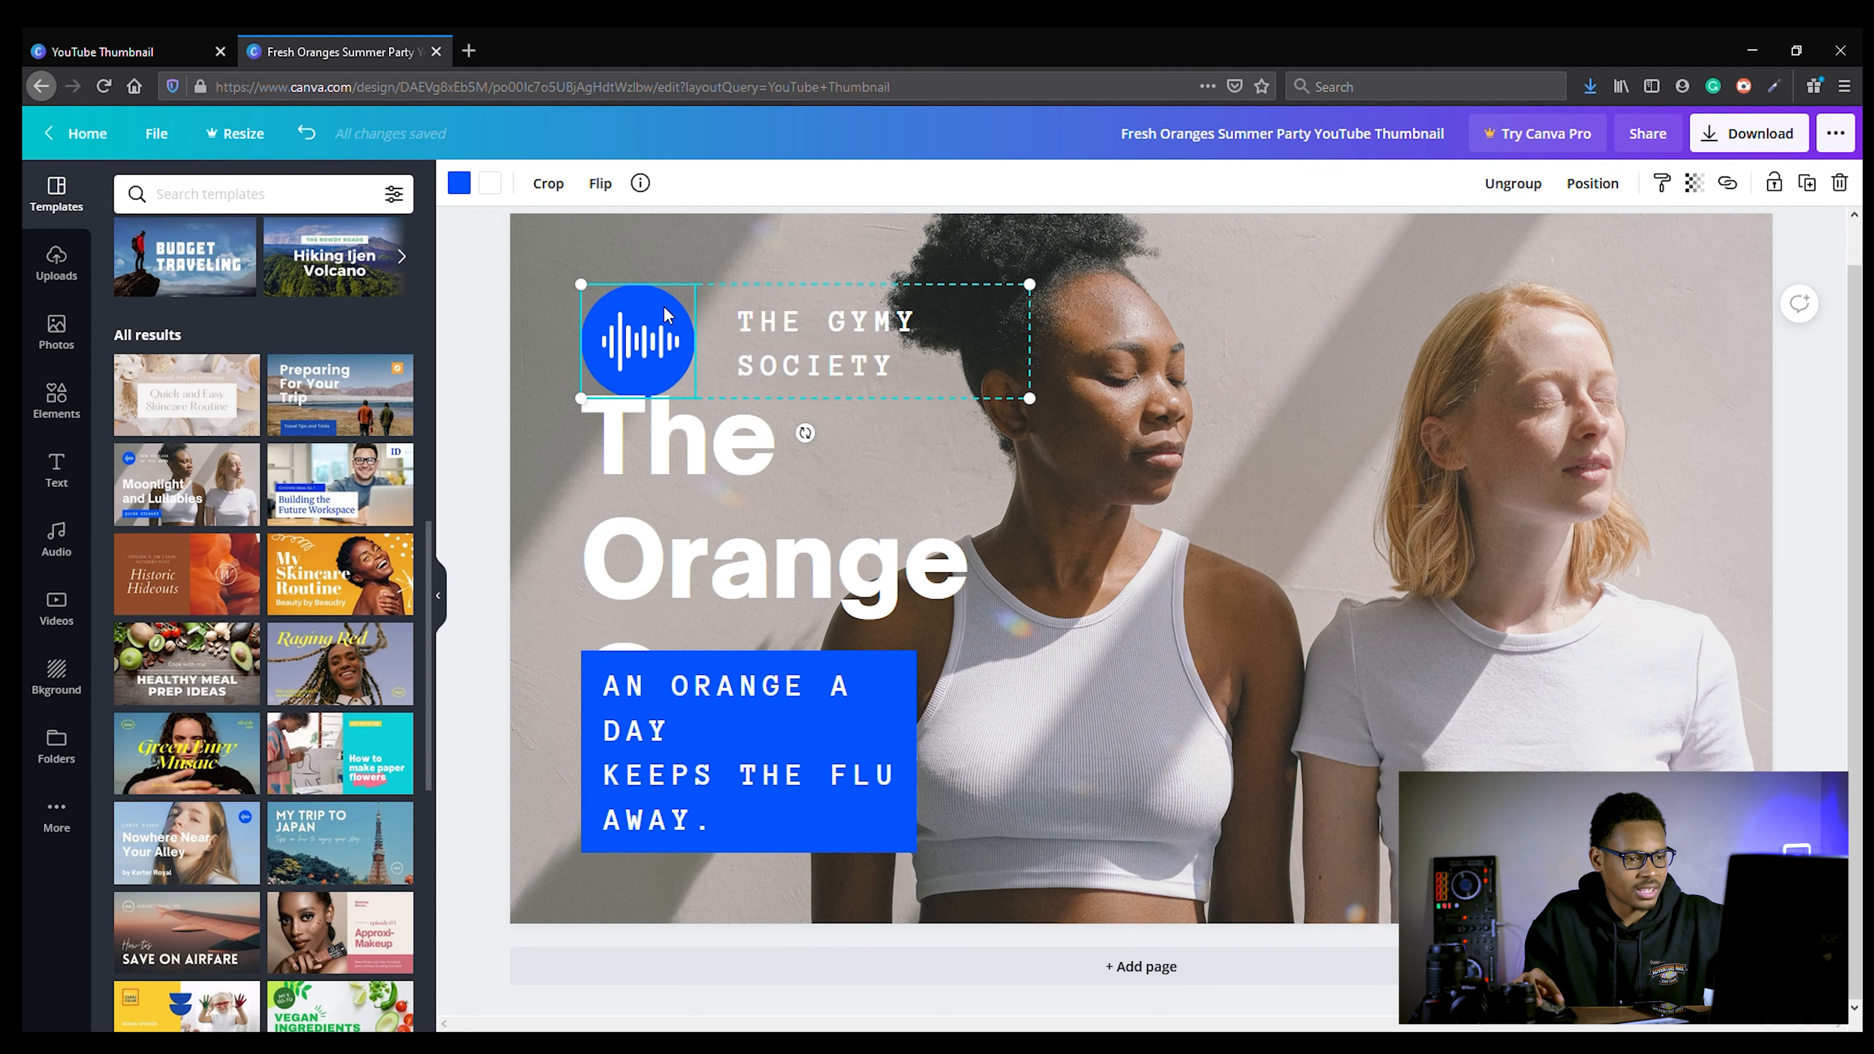
pyautogui.click(471, 188)
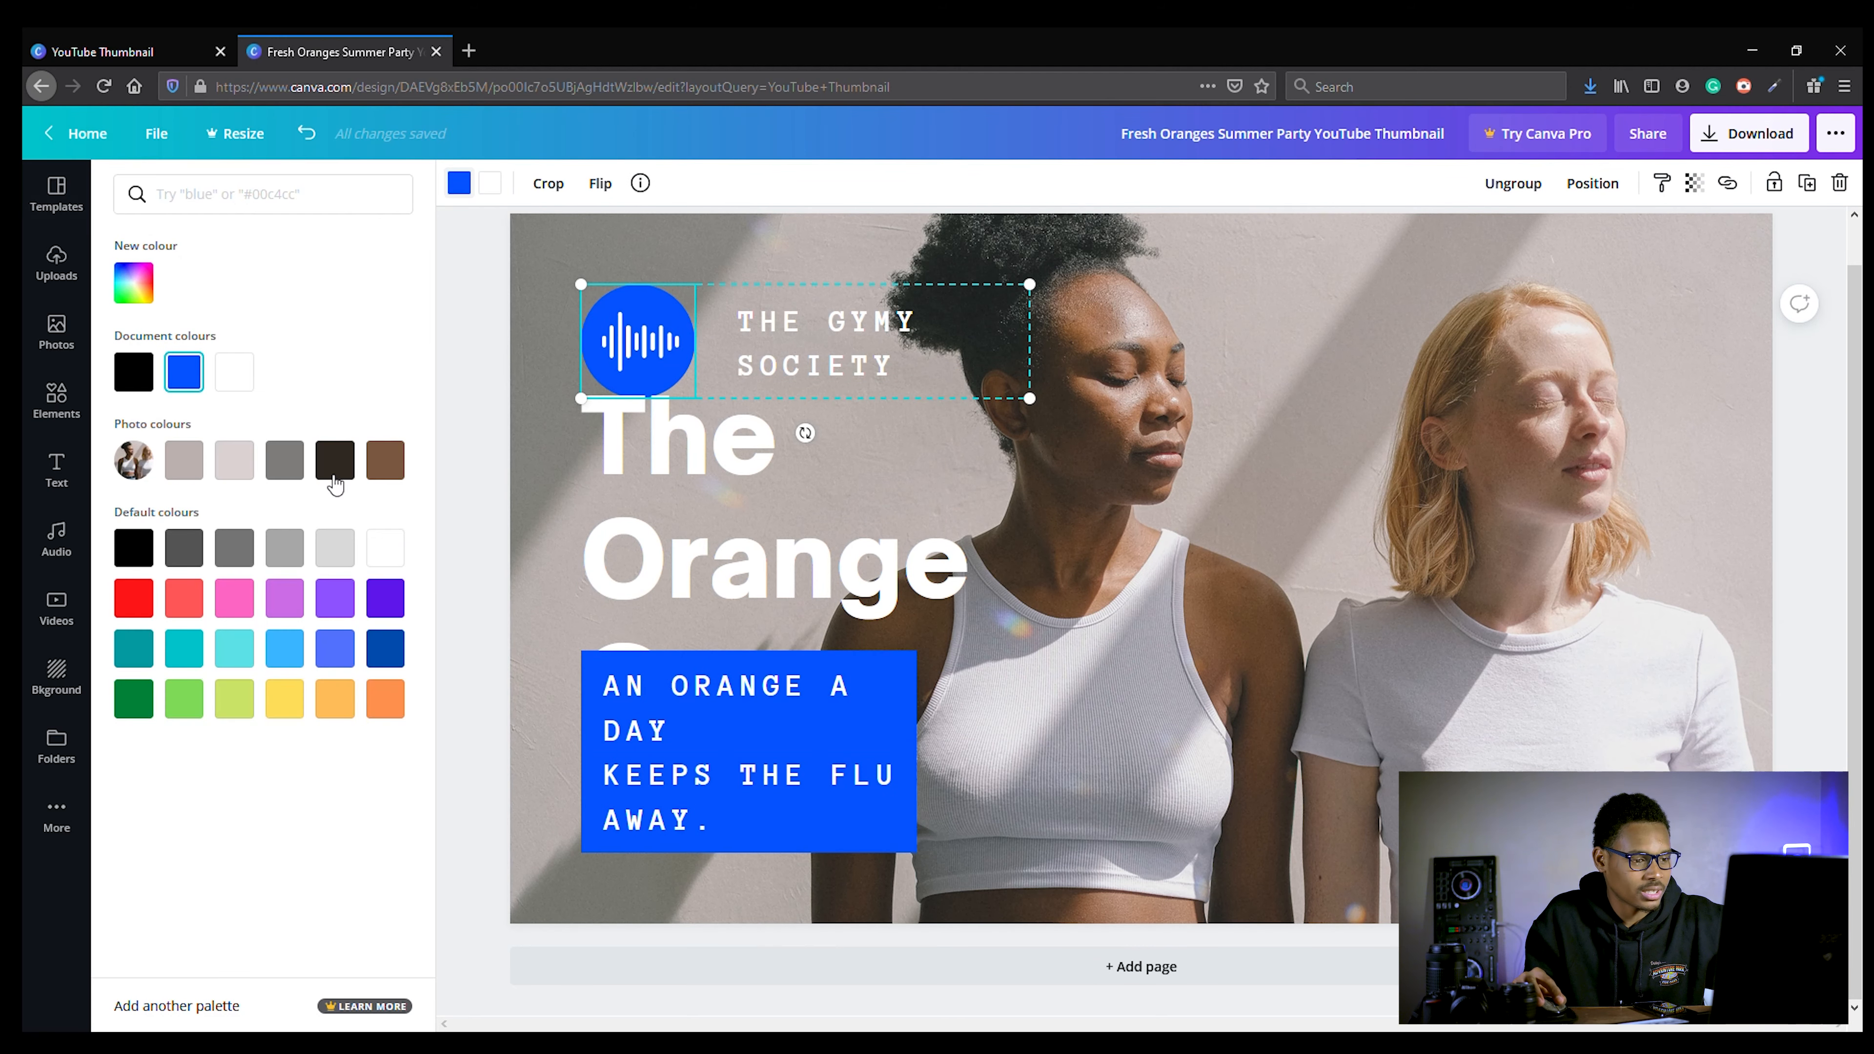
pyautogui.click(385, 461)
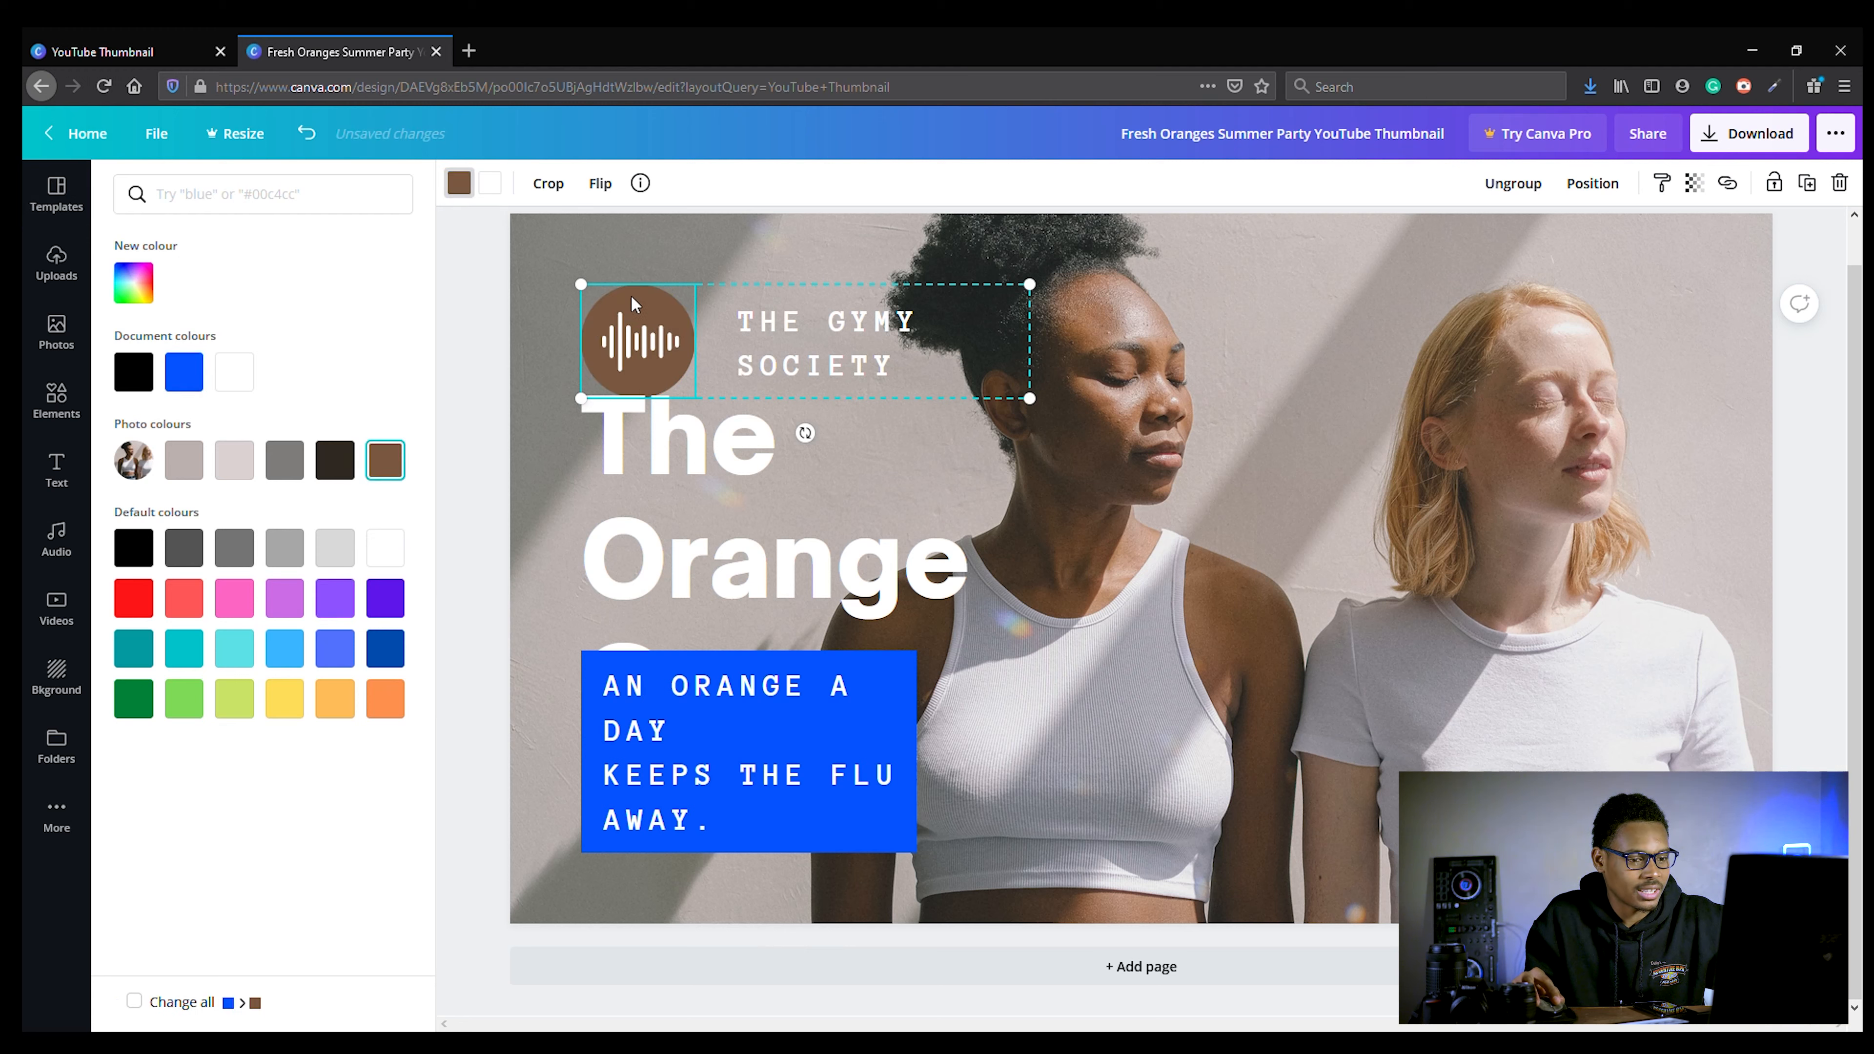
# Recolour the blue box behind the "An orange a day" text with the same brown photo colour.
pyautogui.click(894, 714)
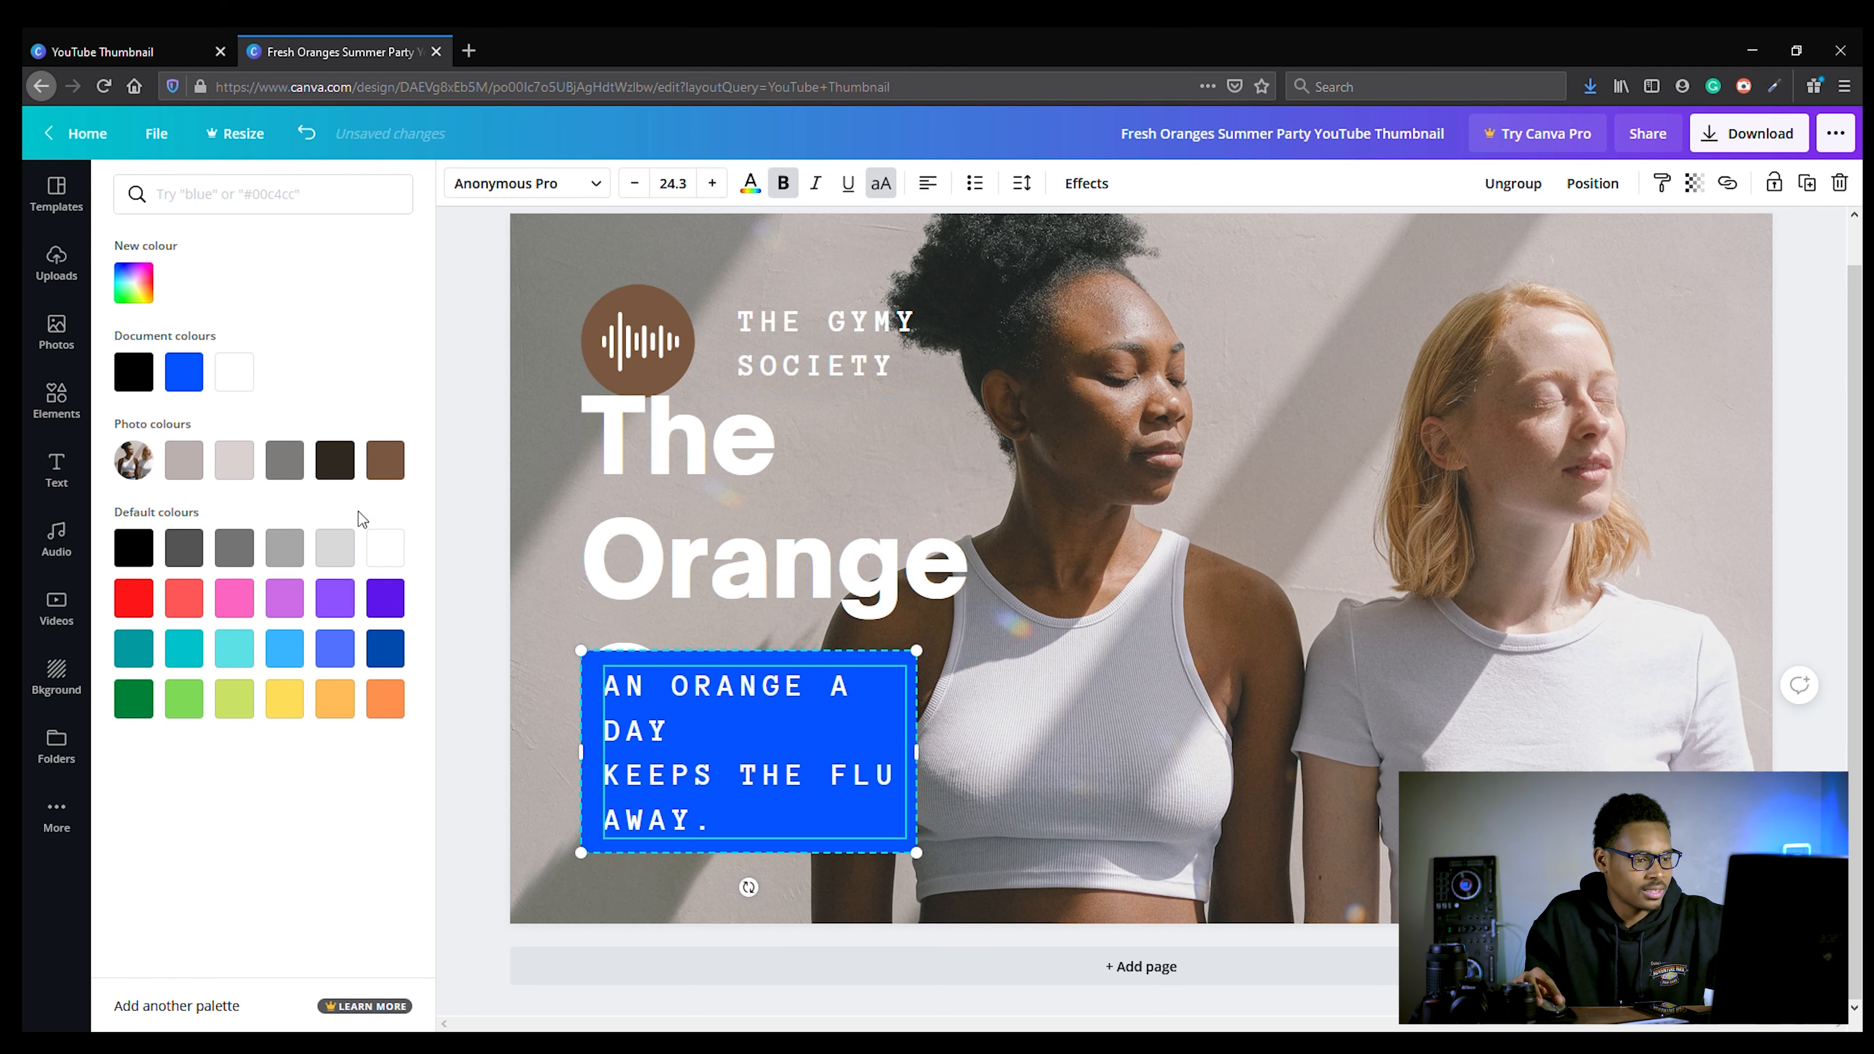
pyautogui.click(390, 473)
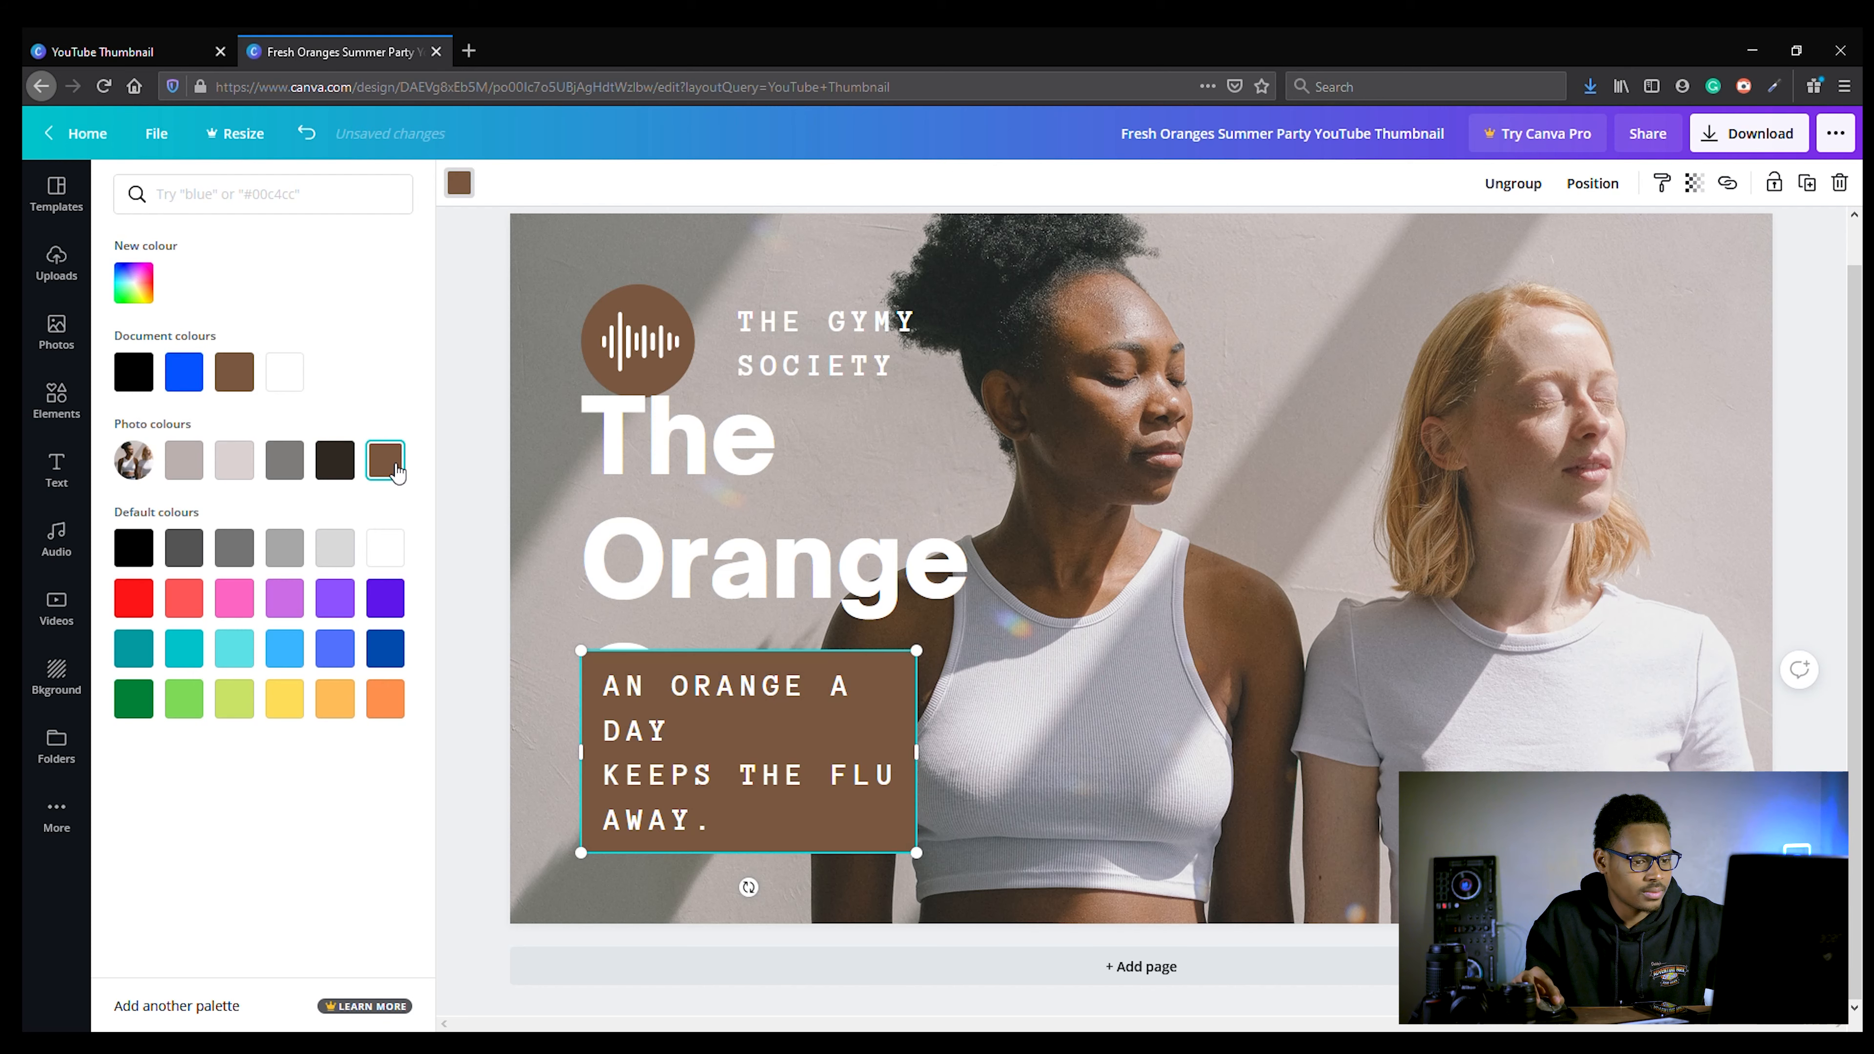
pyautogui.click(1040, 598)
pyautogui.click(1558, 653)
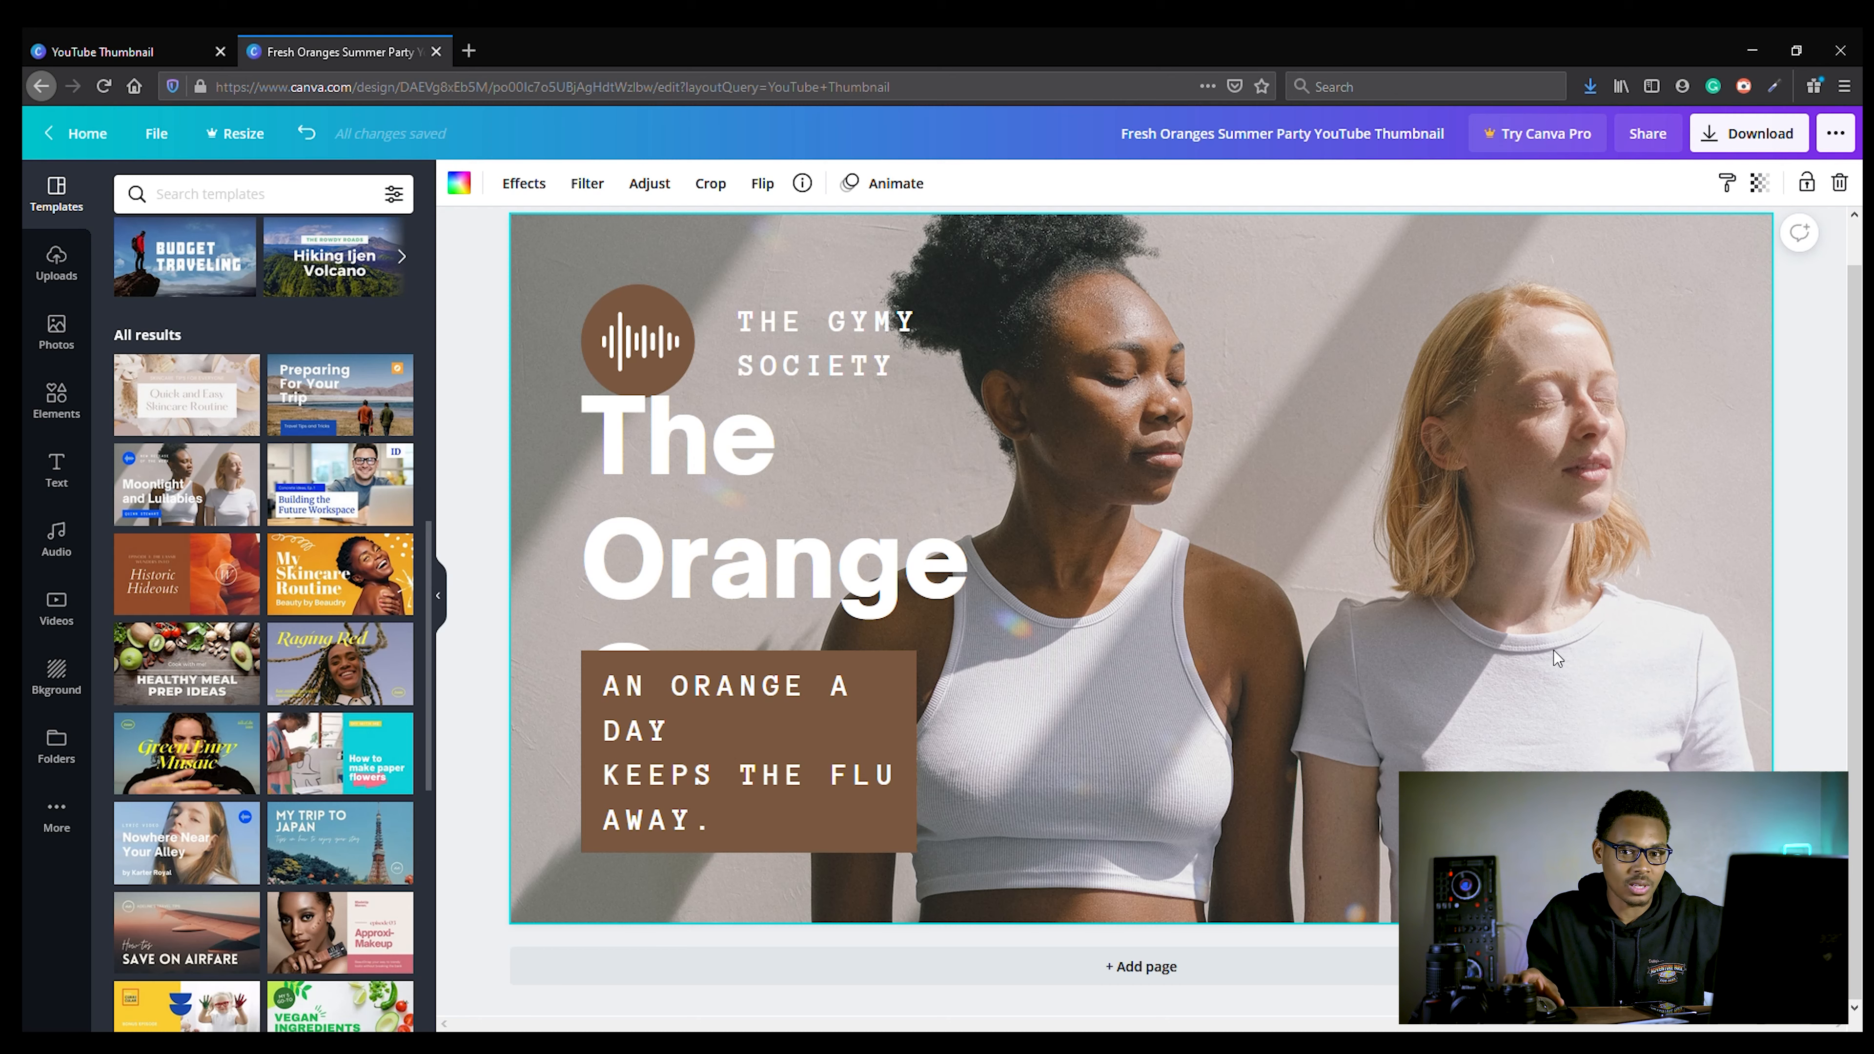
# Add the yellow "HUGE SALE" font combination to the thumbnail.
pyautogui.scroll(-7, 368, 701)
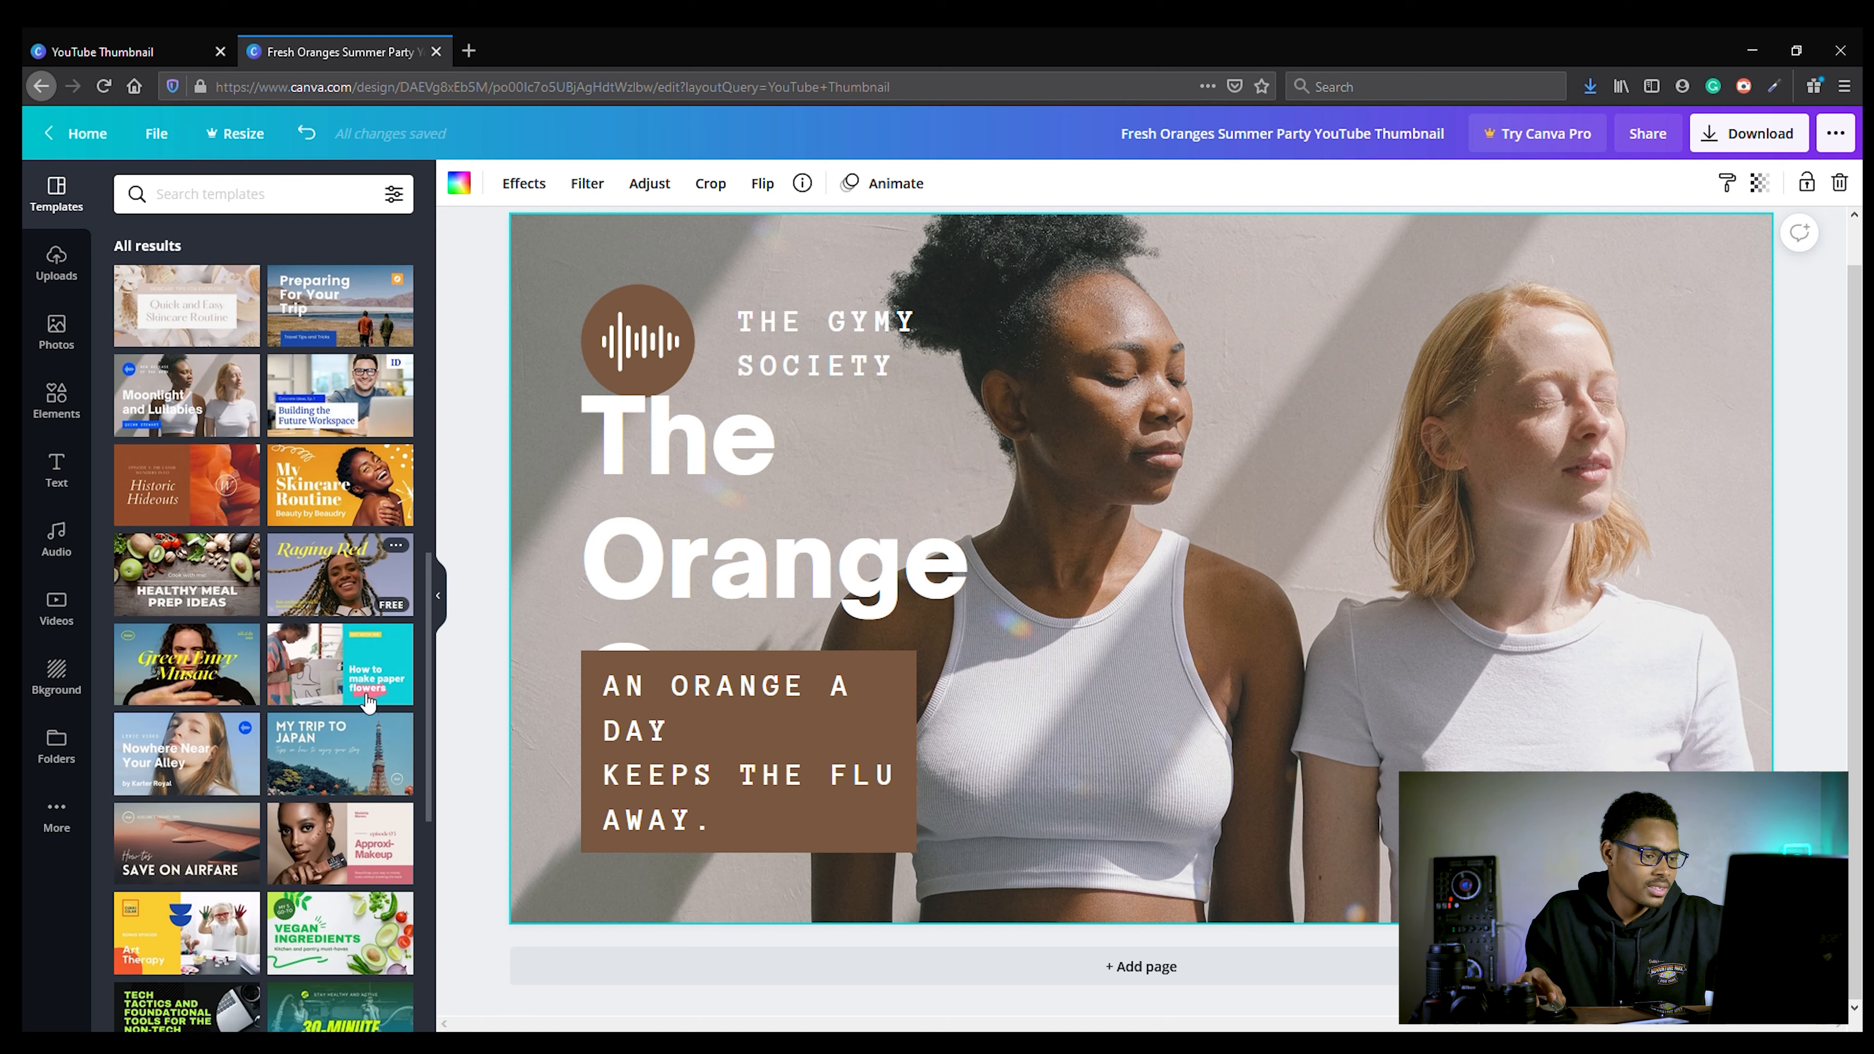
pyautogui.scroll(-1, 365, 701)
pyautogui.click(57, 470)
pyautogui.click(243, 543)
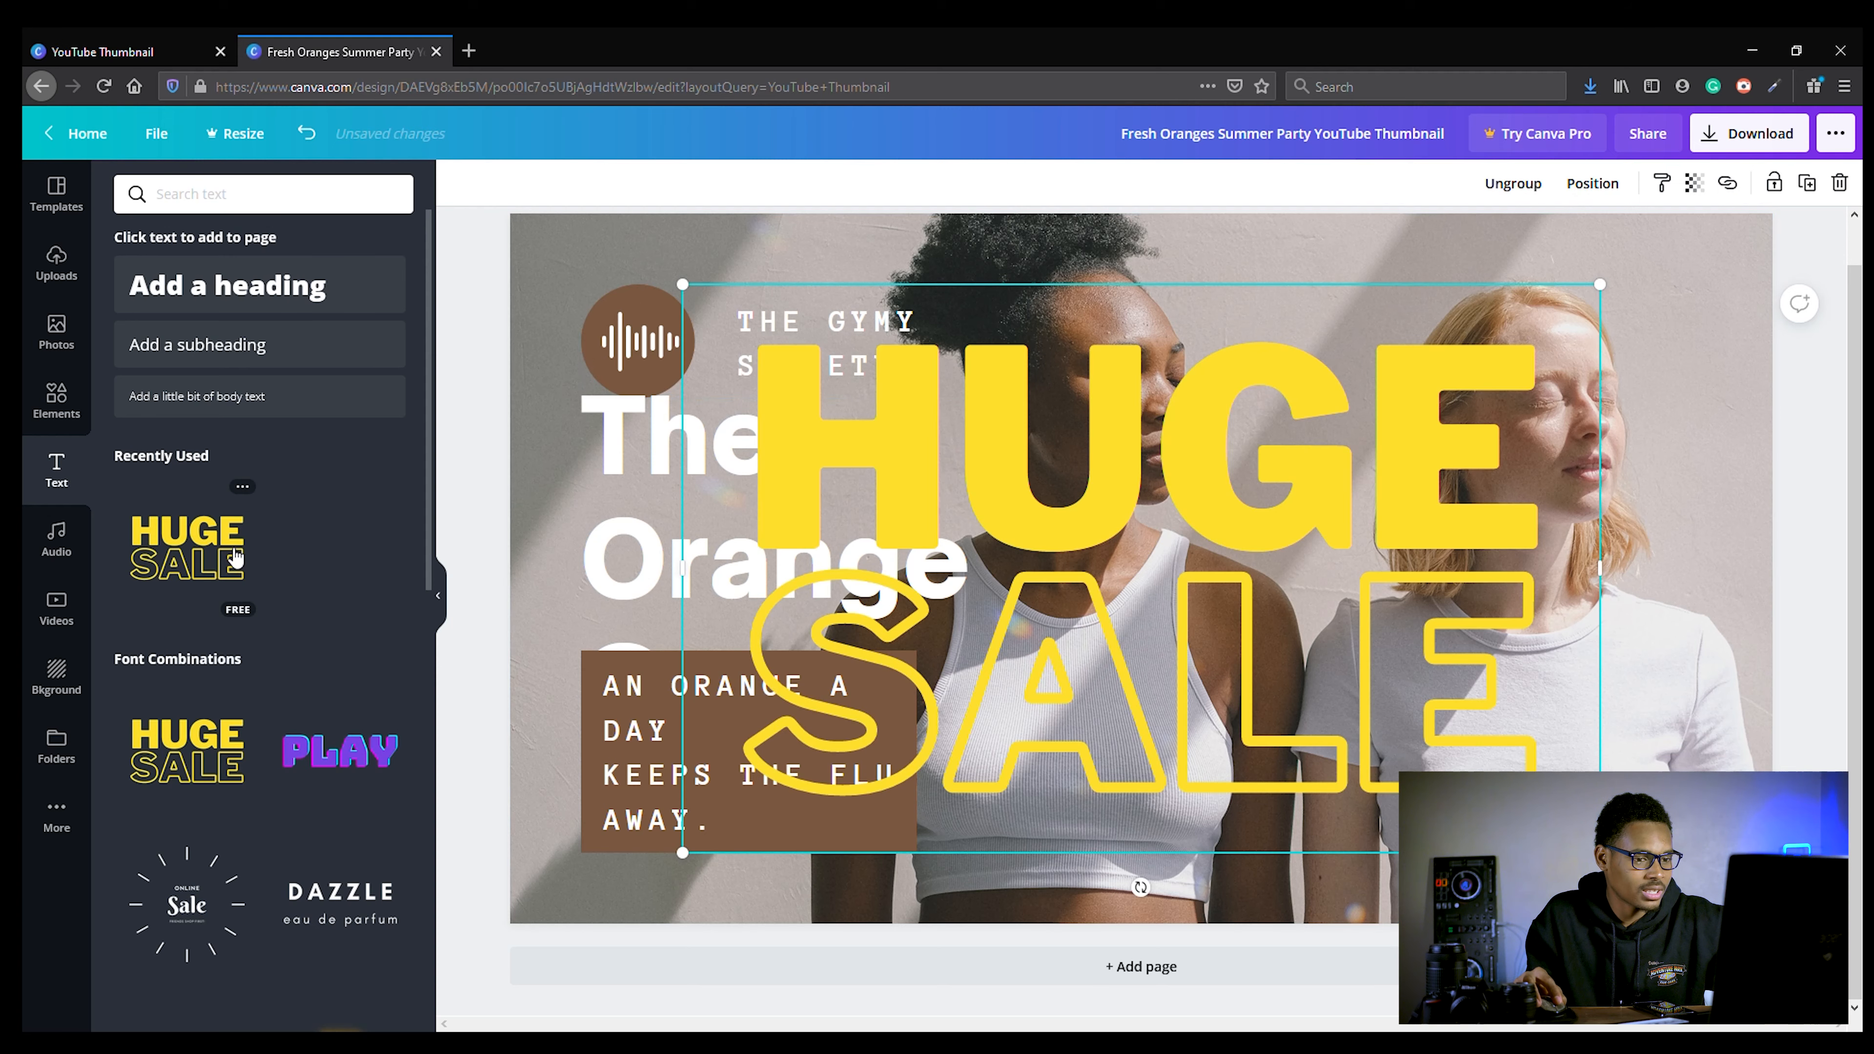
# Delete the "The Orange Gym" heading and fit the scaled-down "HUGE SALE" text between the circle and the brown box.
pyautogui.moveTo(700, 291); pyautogui.dragTo(1006, 486)
pyautogui.click(744, 517)
pyautogui.press('Delete')
pyautogui.moveTo(1254, 590); pyautogui.dragTo(756, 462)
pyautogui.moveTo(509, 356); pyautogui.dragTo(695, 470)
pyautogui.moveTo(841, 535); pyautogui.dragTo(712, 467)
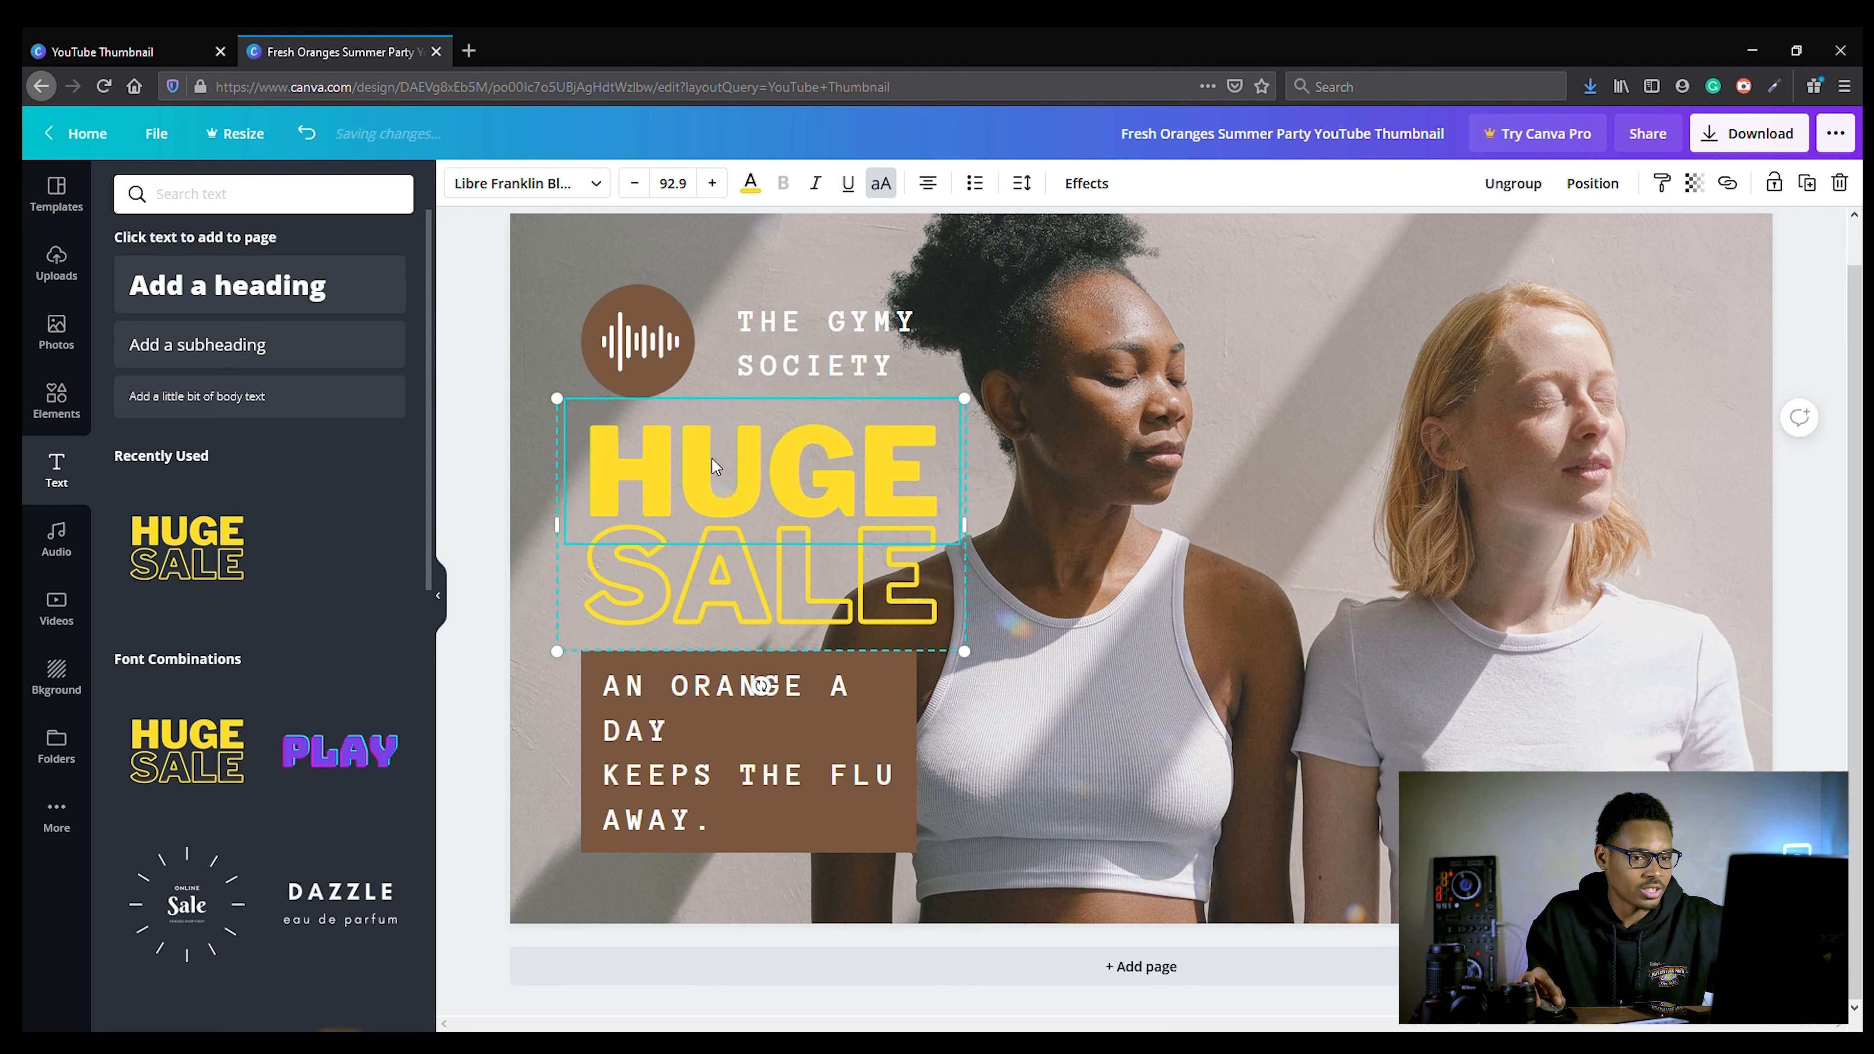
# Change the colour of the word "HUGE" to the document's white.
pyautogui.click(712, 466)
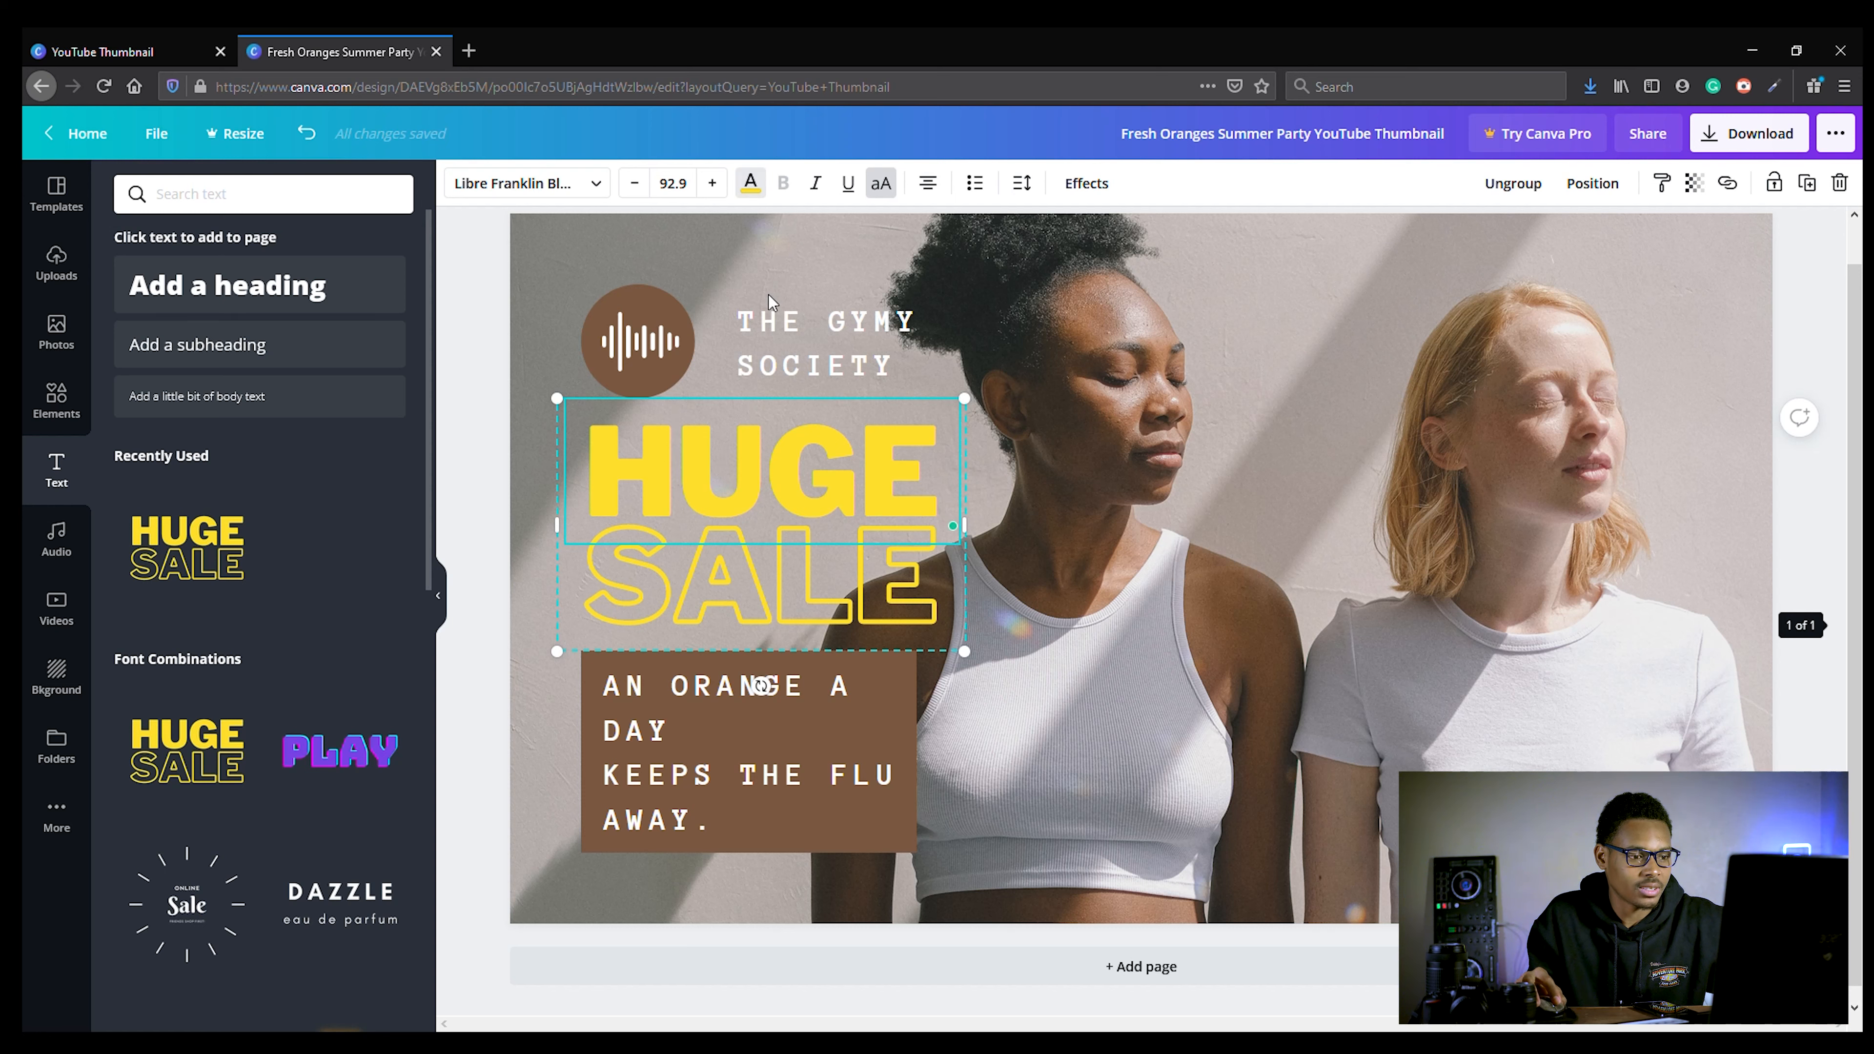
pyautogui.hotkey('shift', 'Left')
pyautogui.hotkey('shift', 'Right')
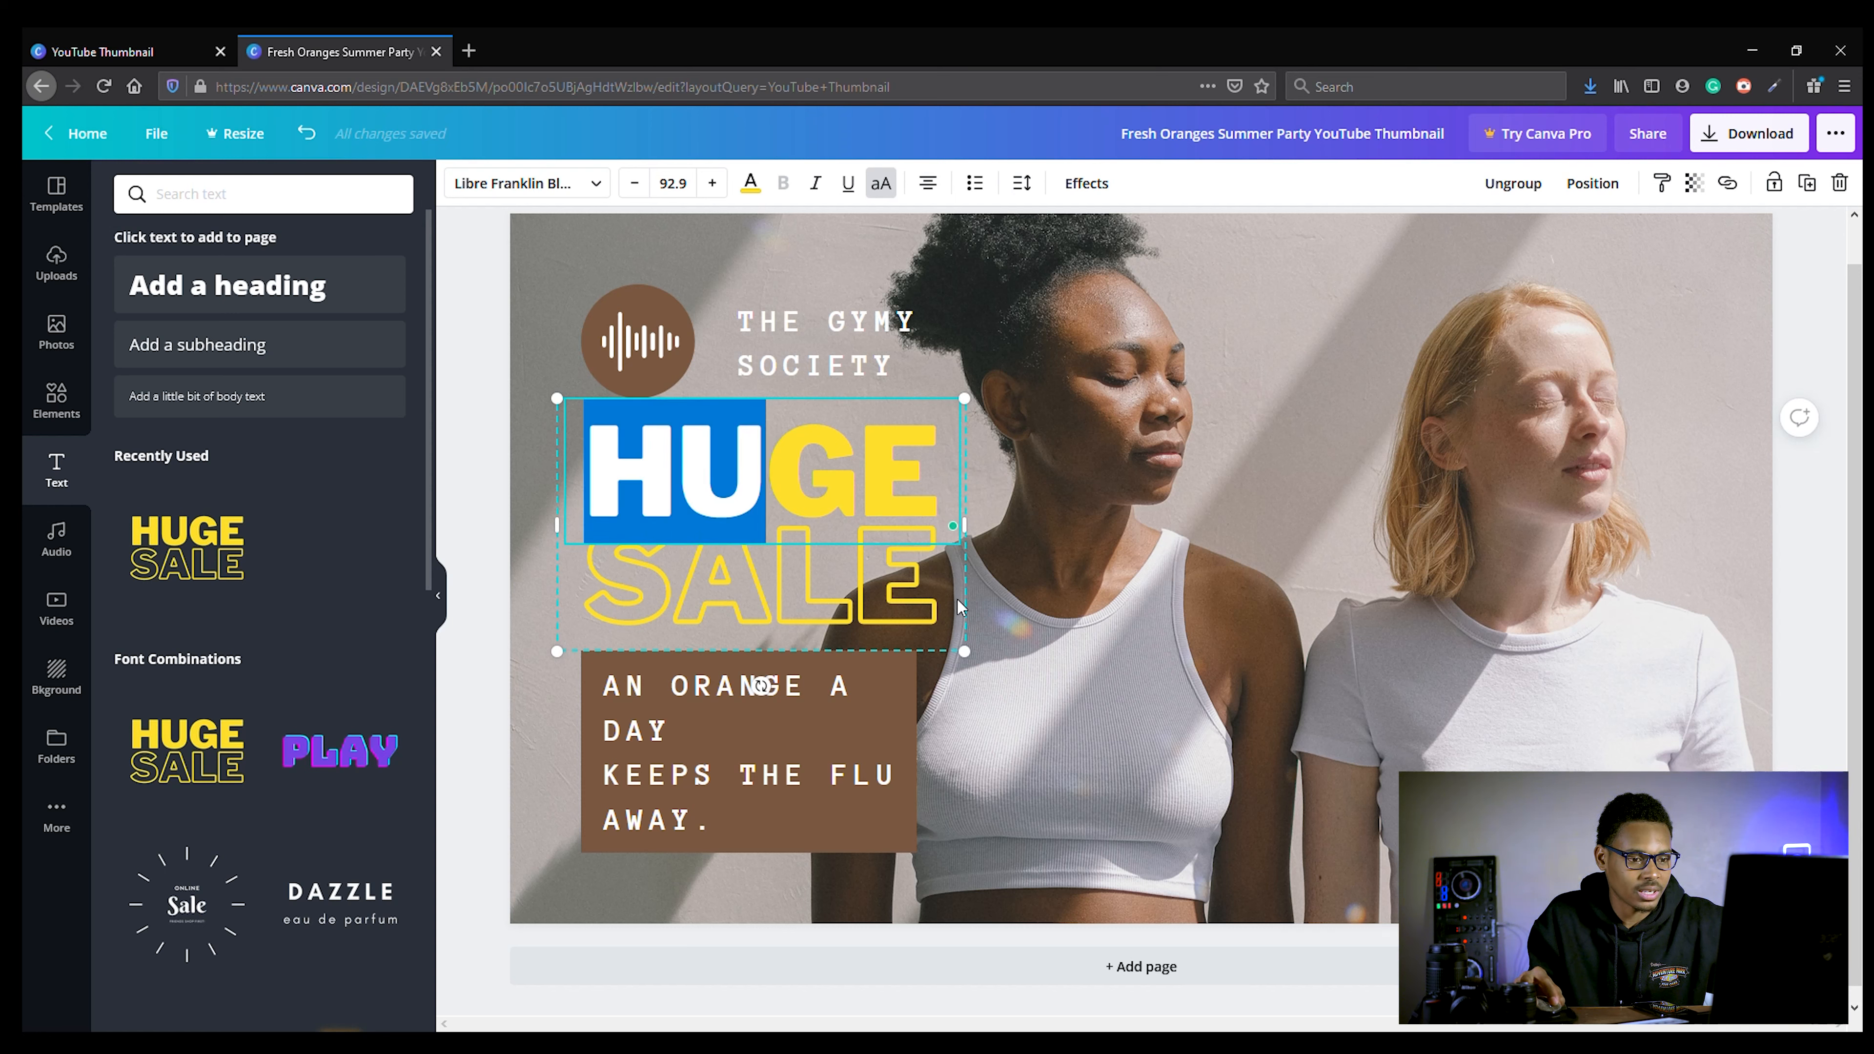
pyautogui.keyDown('shift'); pyautogui.click(918, 465); pyautogui.keyUp('shift')
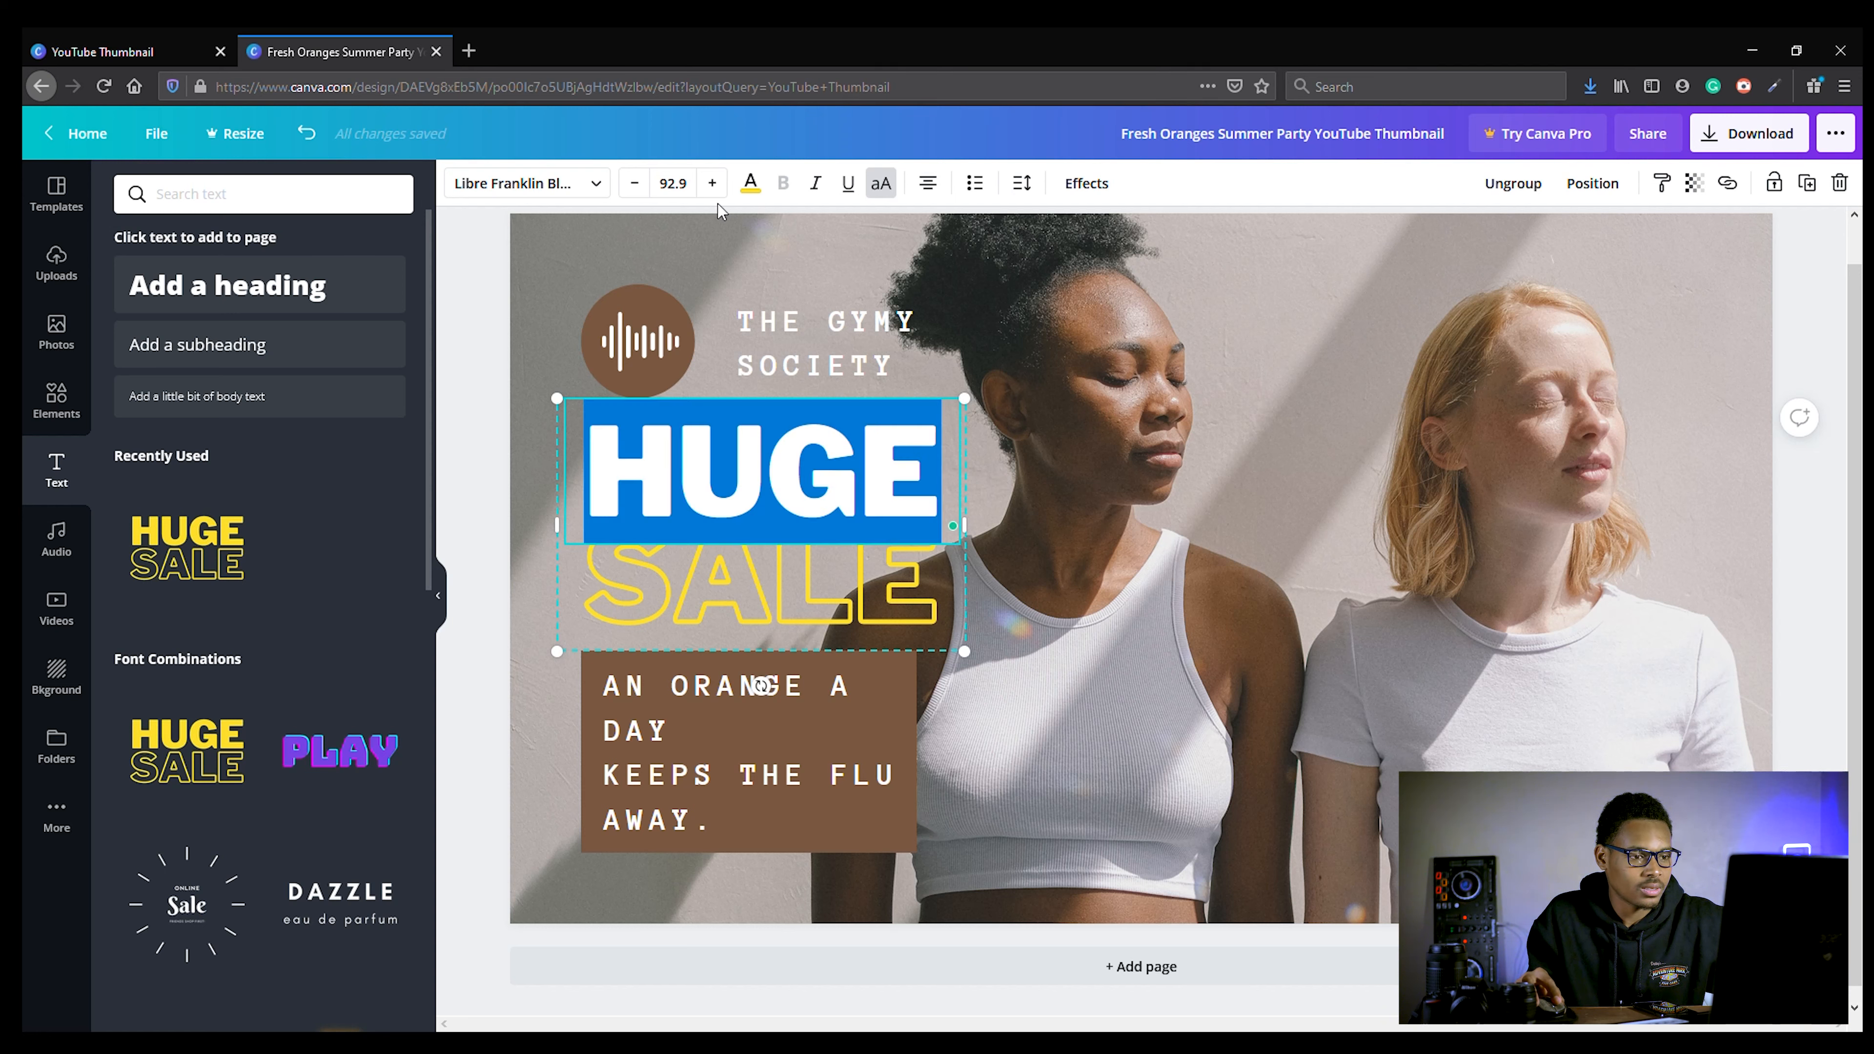
pyautogui.click(750, 183)
pyautogui.click(288, 373)
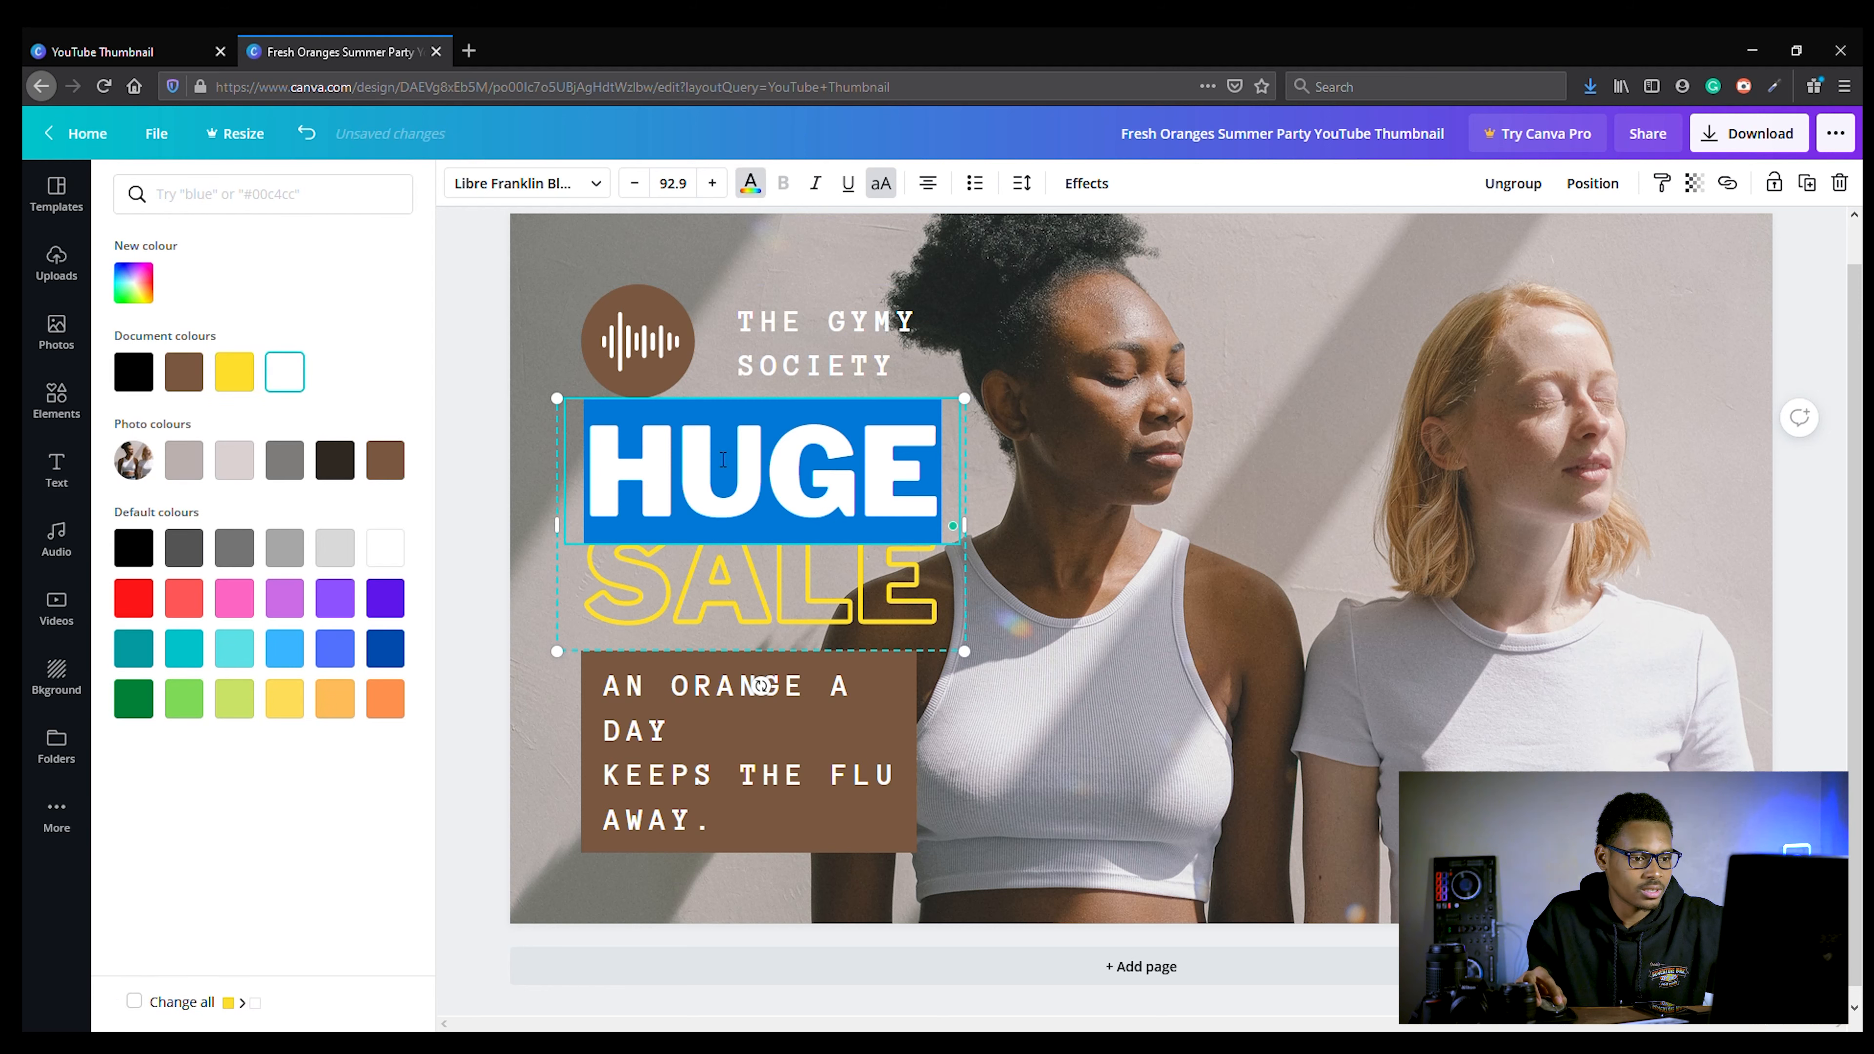
# Change the outlined word "SALE" to the document's white as well and deselect the text.
pyautogui.click(724, 507)
pyautogui.click(714, 583)
pyautogui.click(719, 583)
pyautogui.click(285, 372)
pyautogui.click(940, 576)
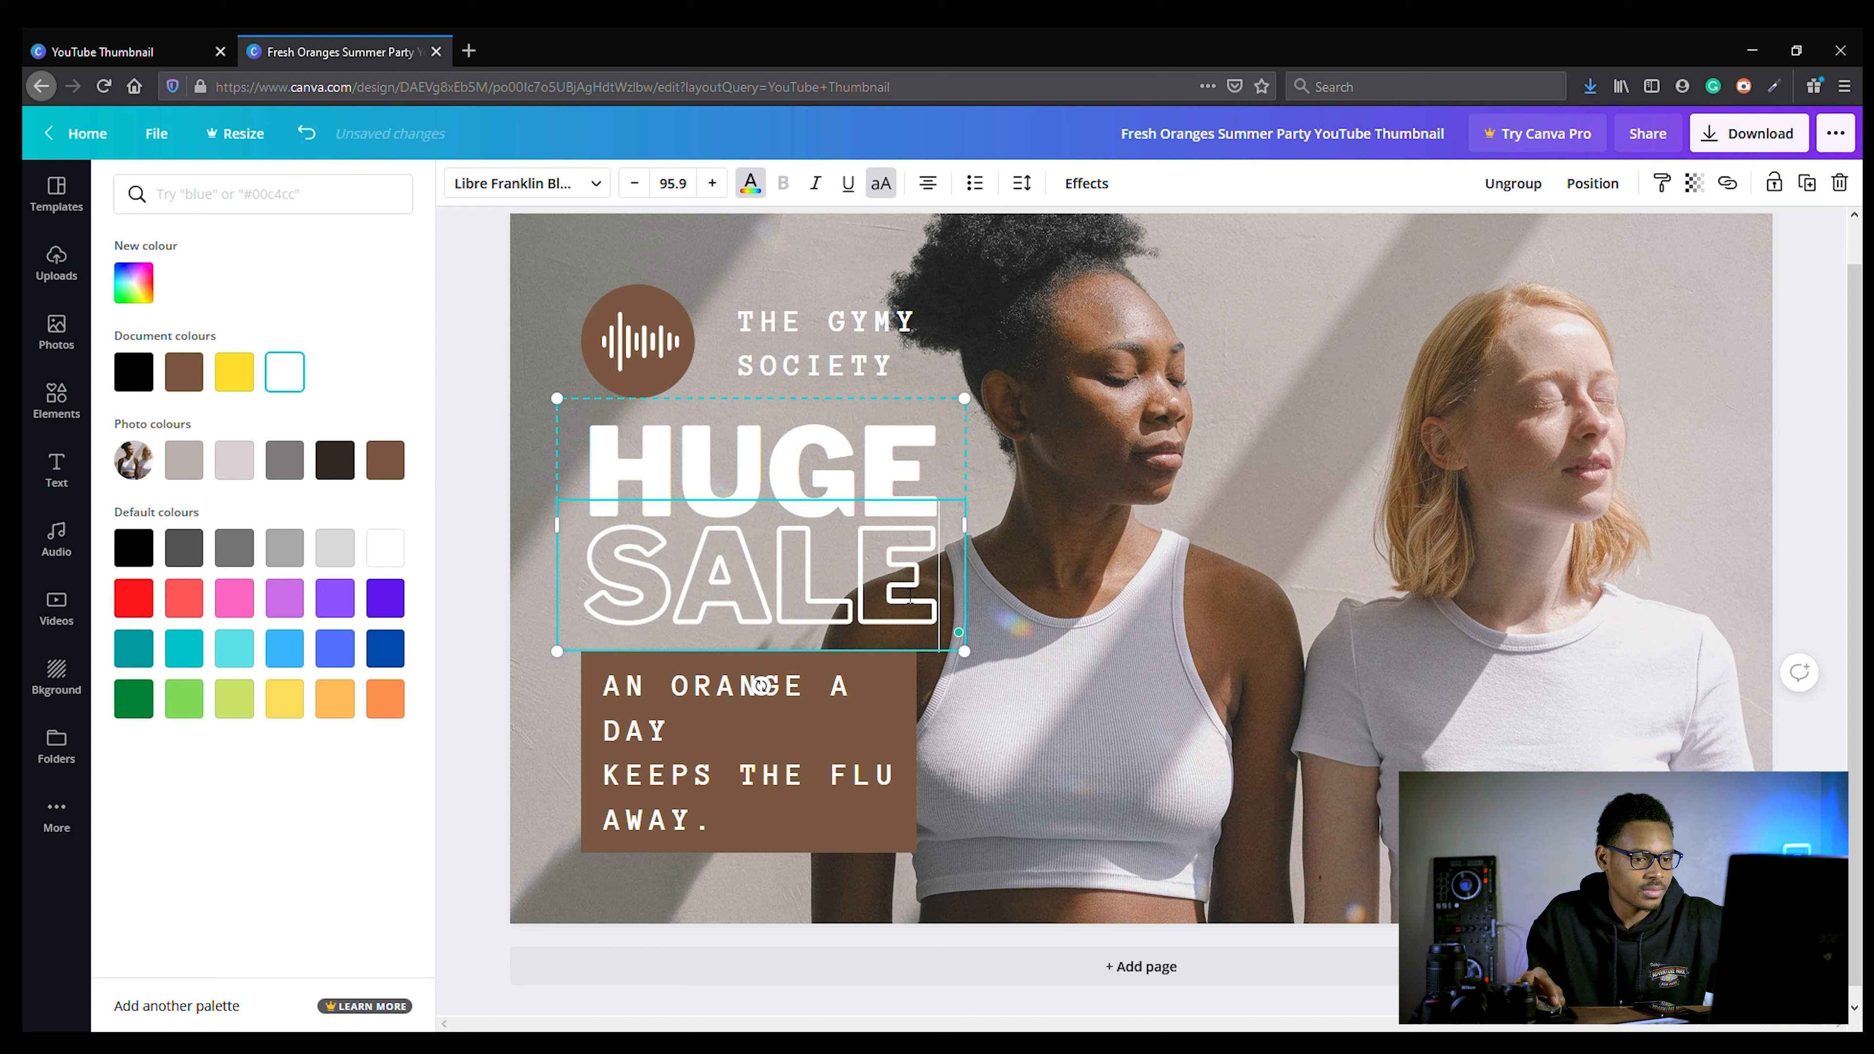
pyautogui.click(1046, 544)
pyautogui.click(1447, 411)
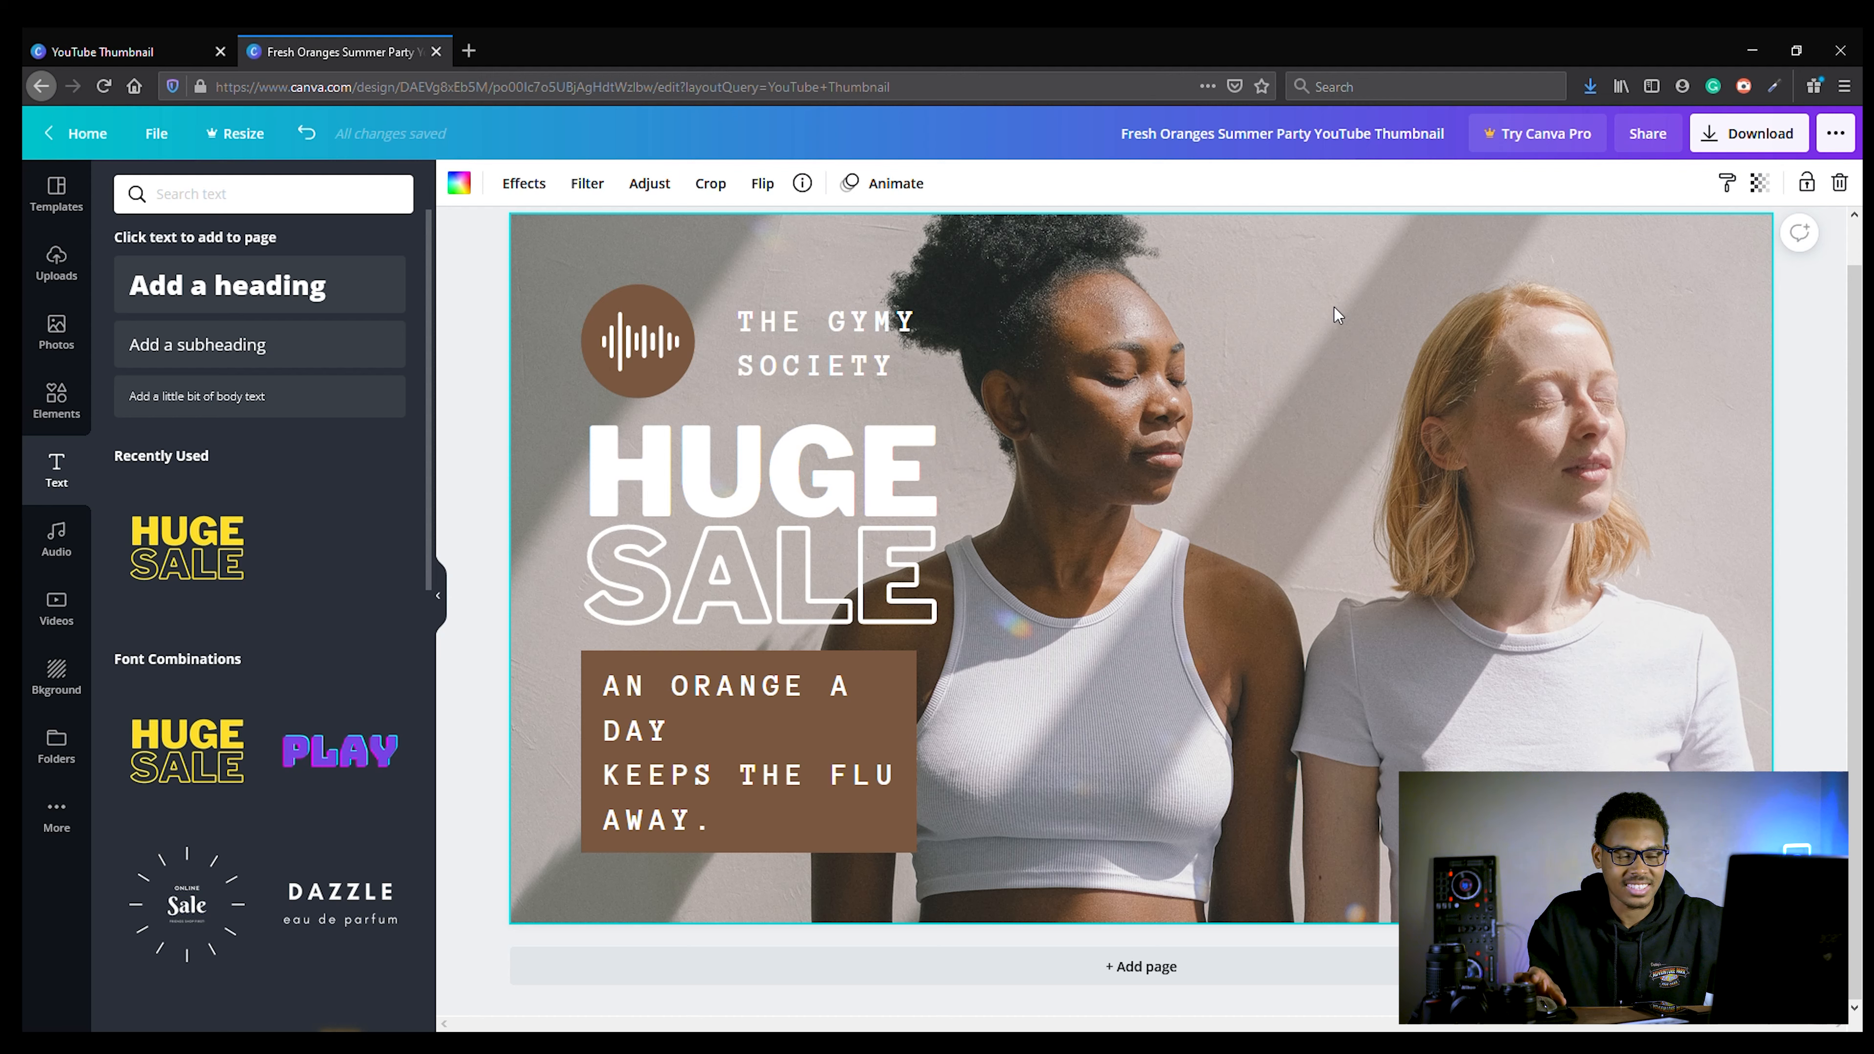
# Try the mint-green gradient as the thumbnail's background, and undo the background change.
pyautogui.scroll(-1, 357, 611)
pyautogui.scroll(-2, 358, 611)
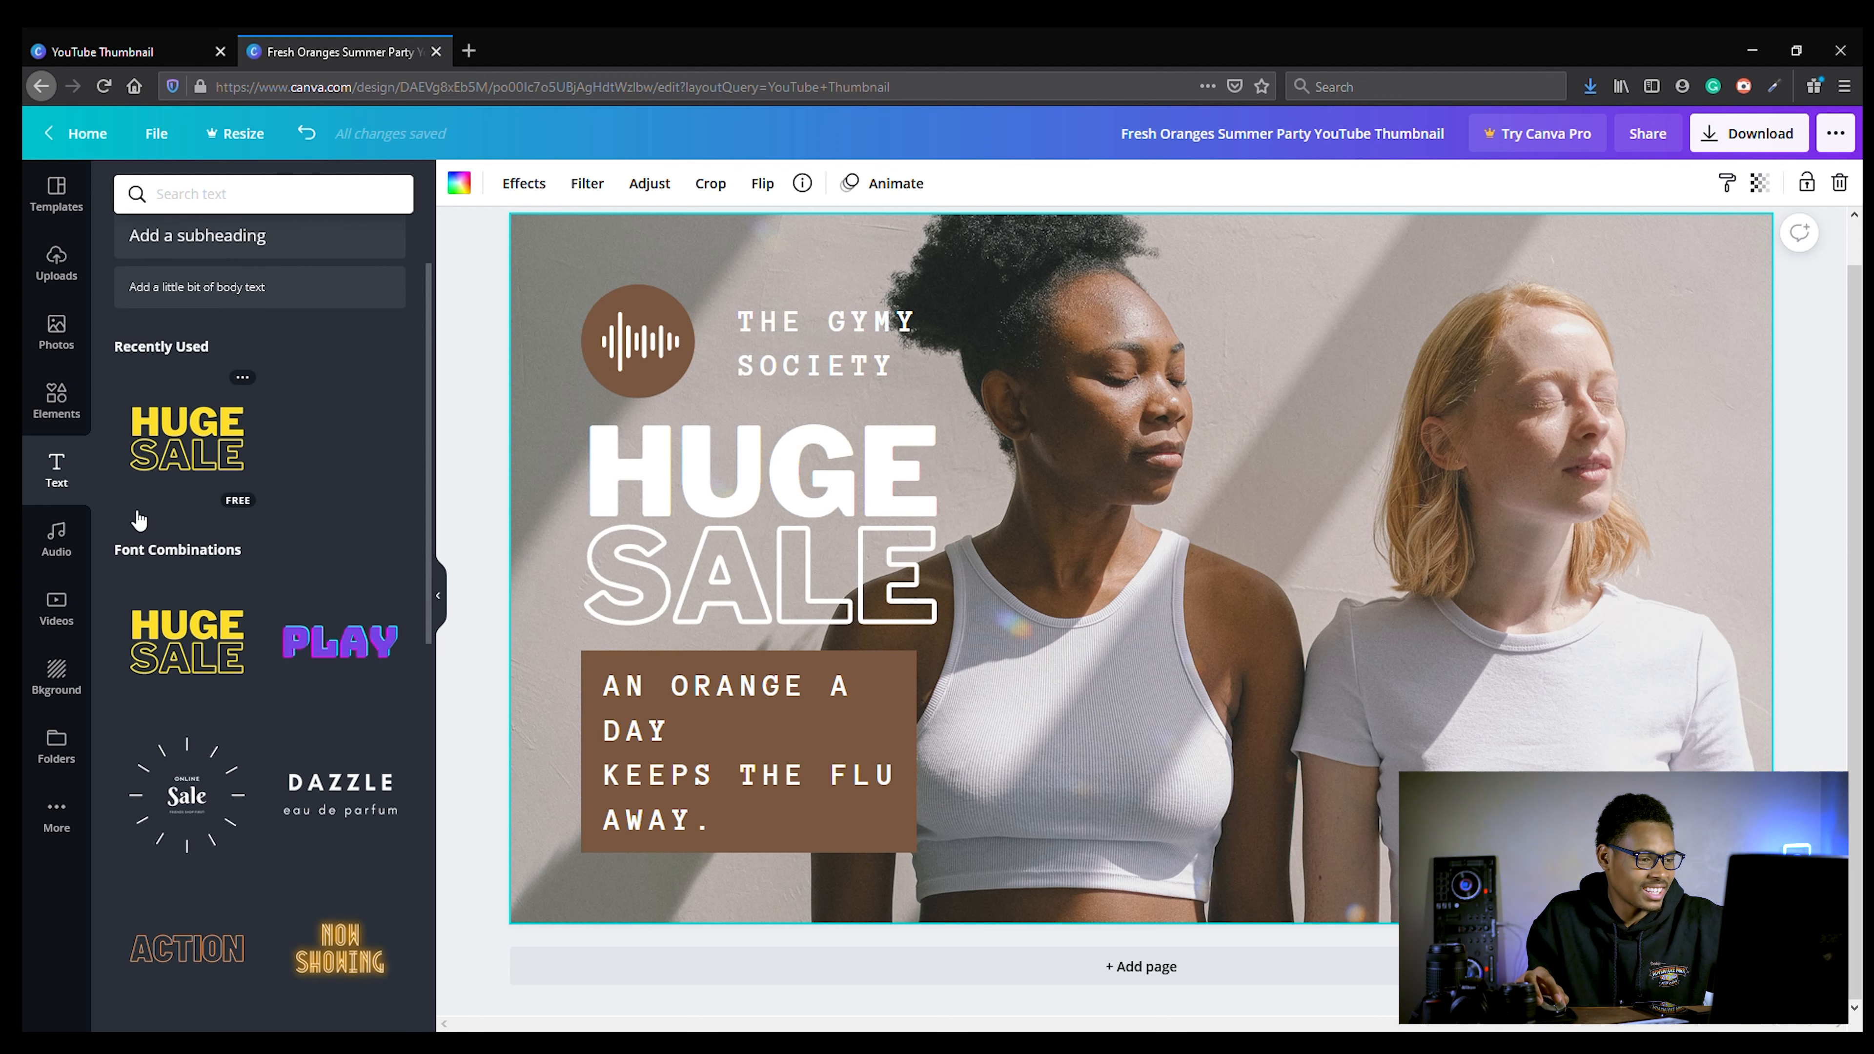
pyautogui.click(56, 673)
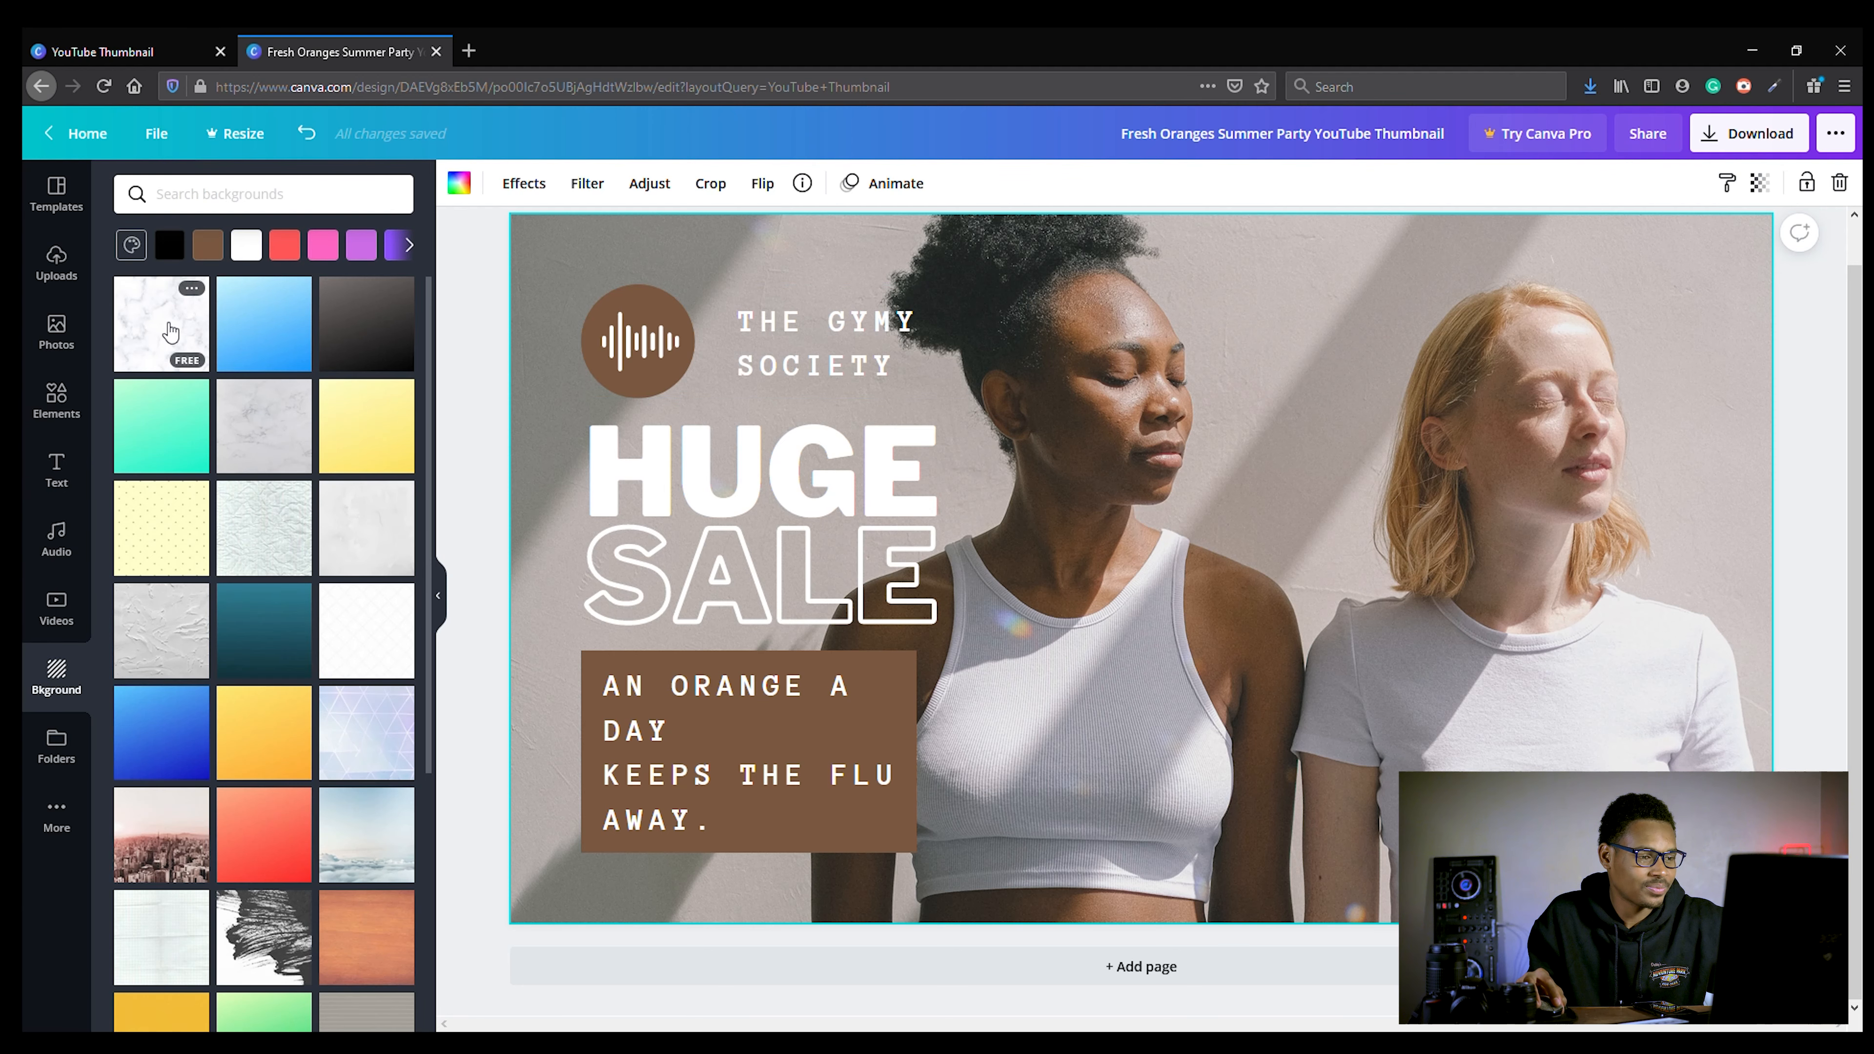
pyautogui.click(166, 443)
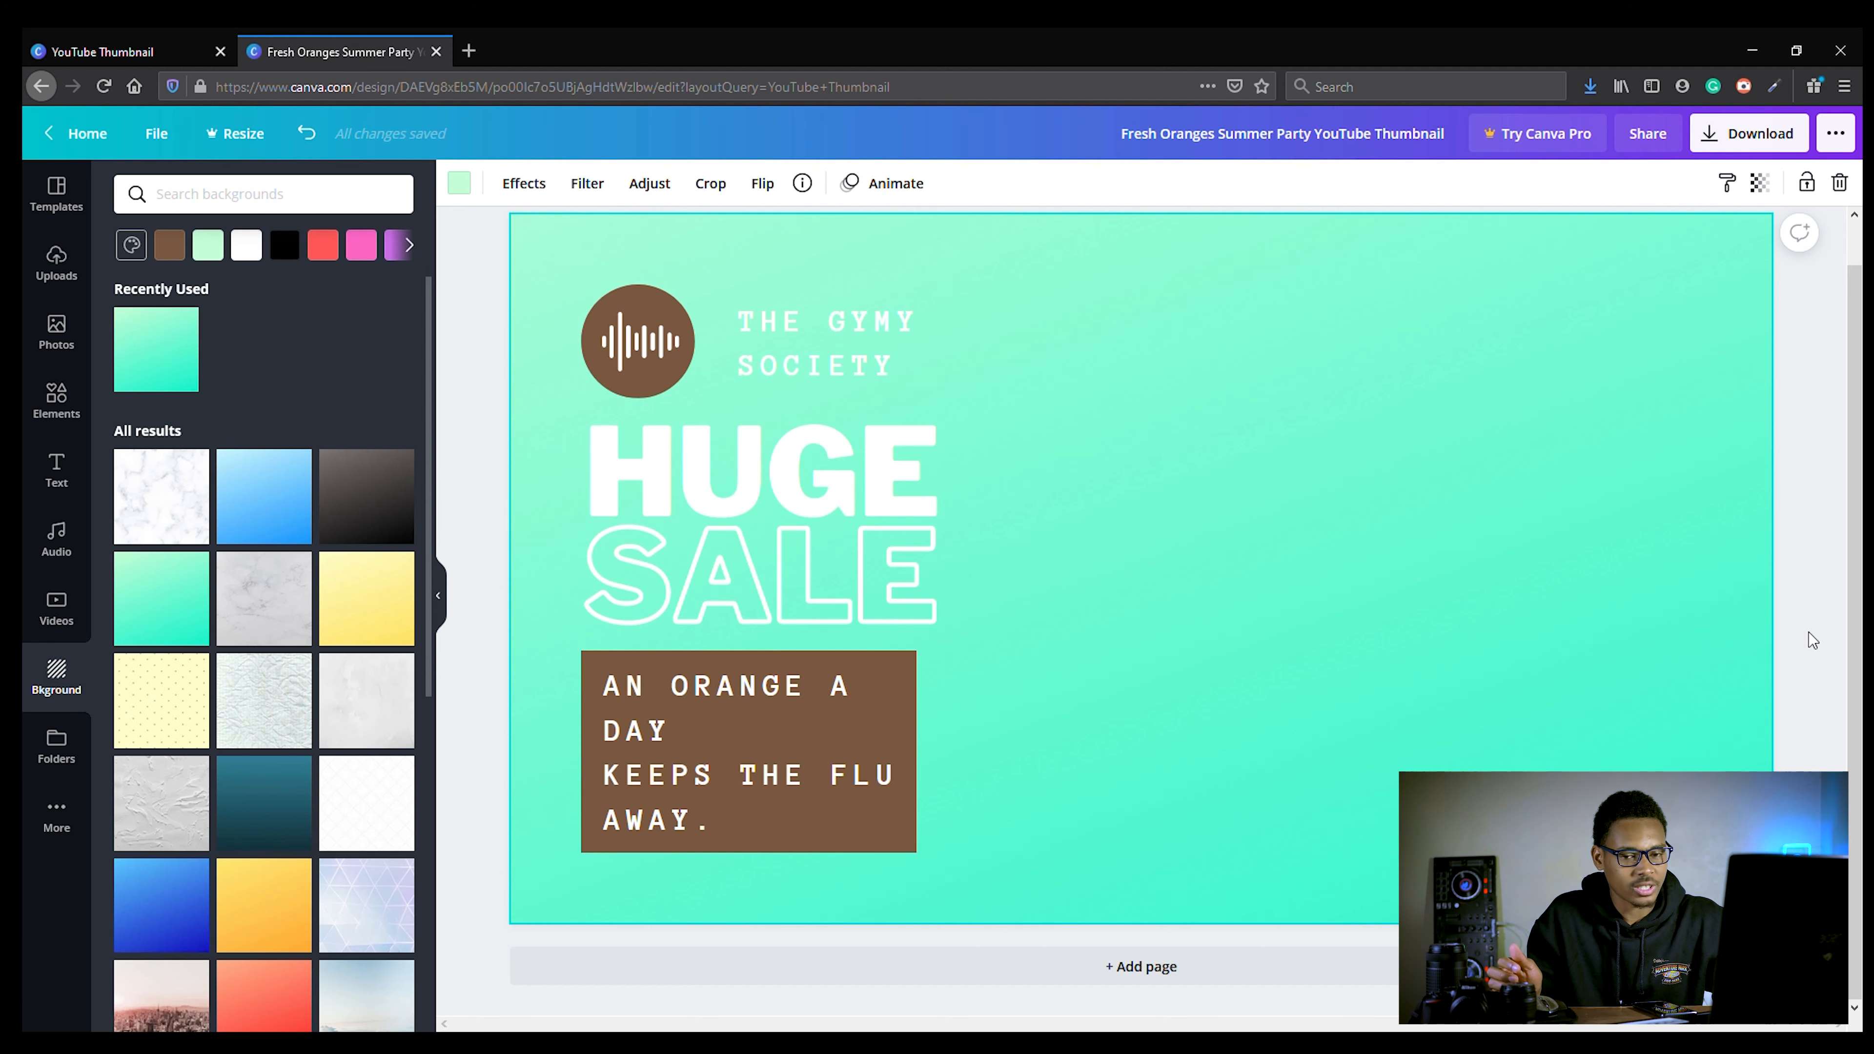
pyautogui.hotkey('ctrl', 'z')
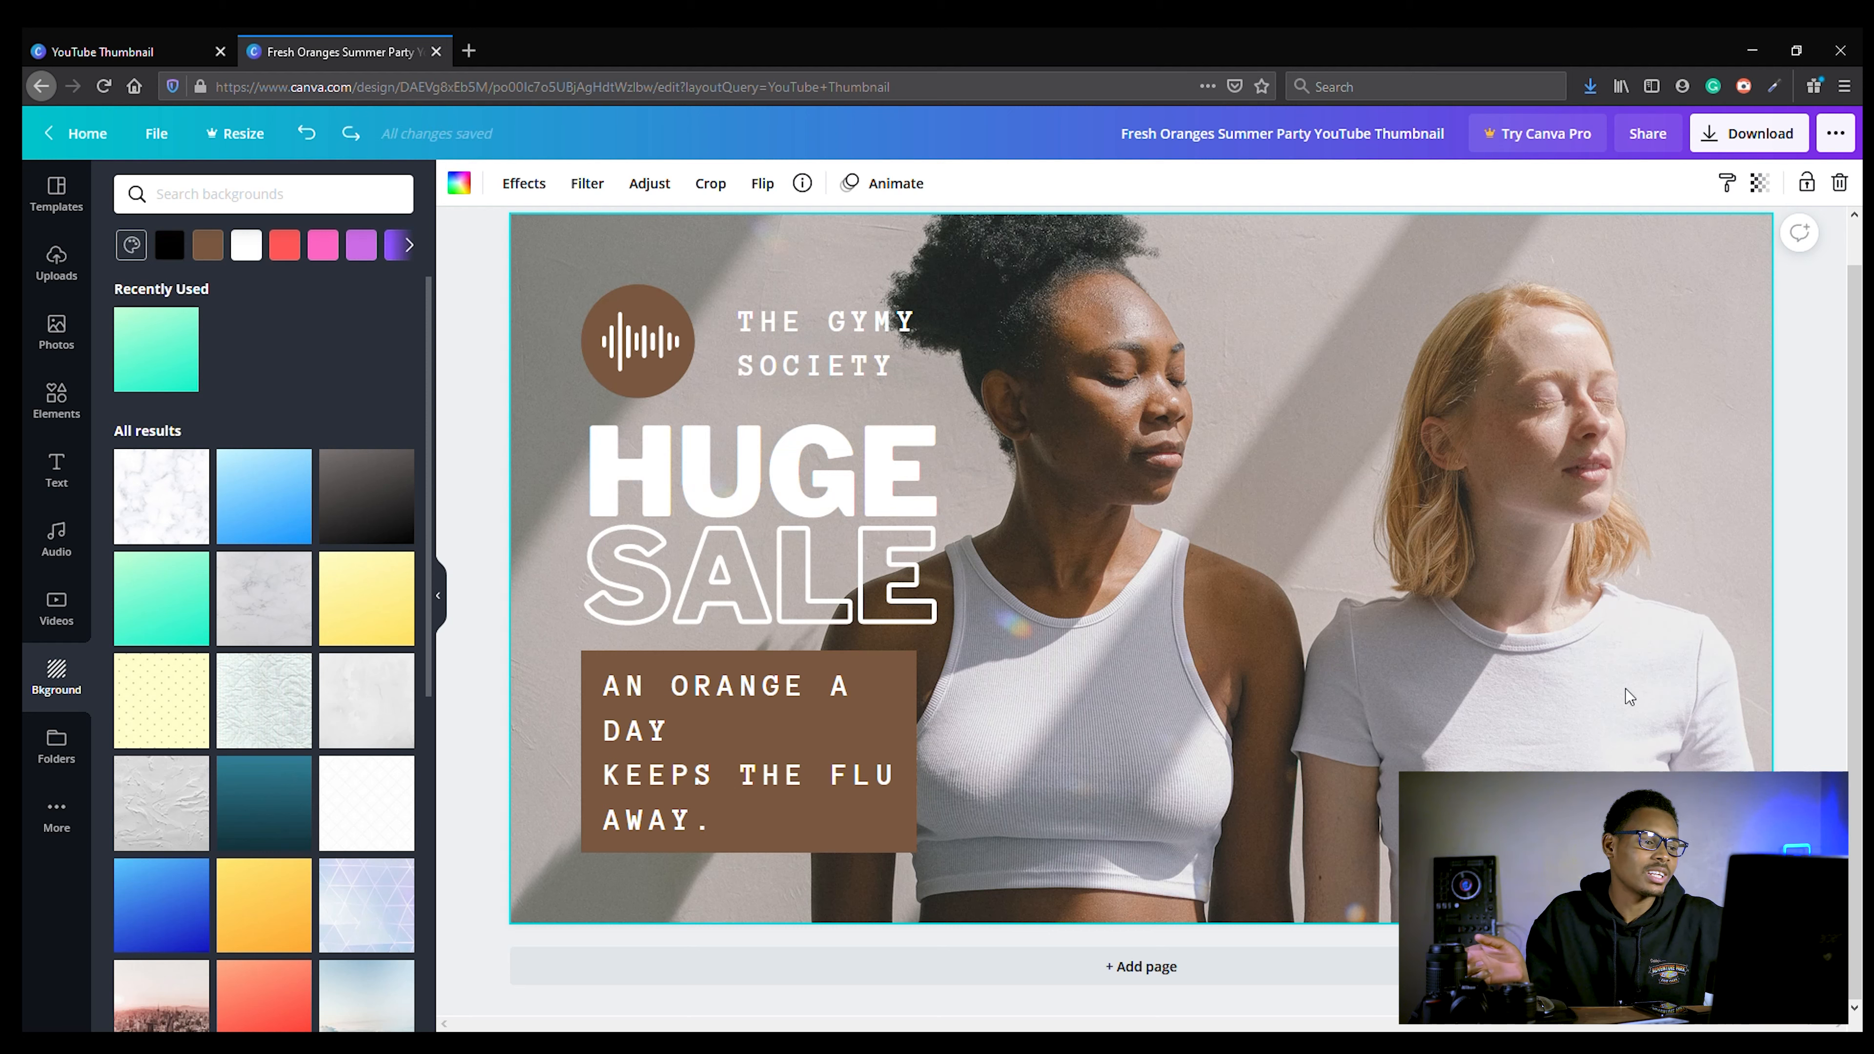
# Return to the home page, reopen the recent "youtube thumbnail" template search and create a blank YouTube thumbnail.
pyautogui.click(81, 133)
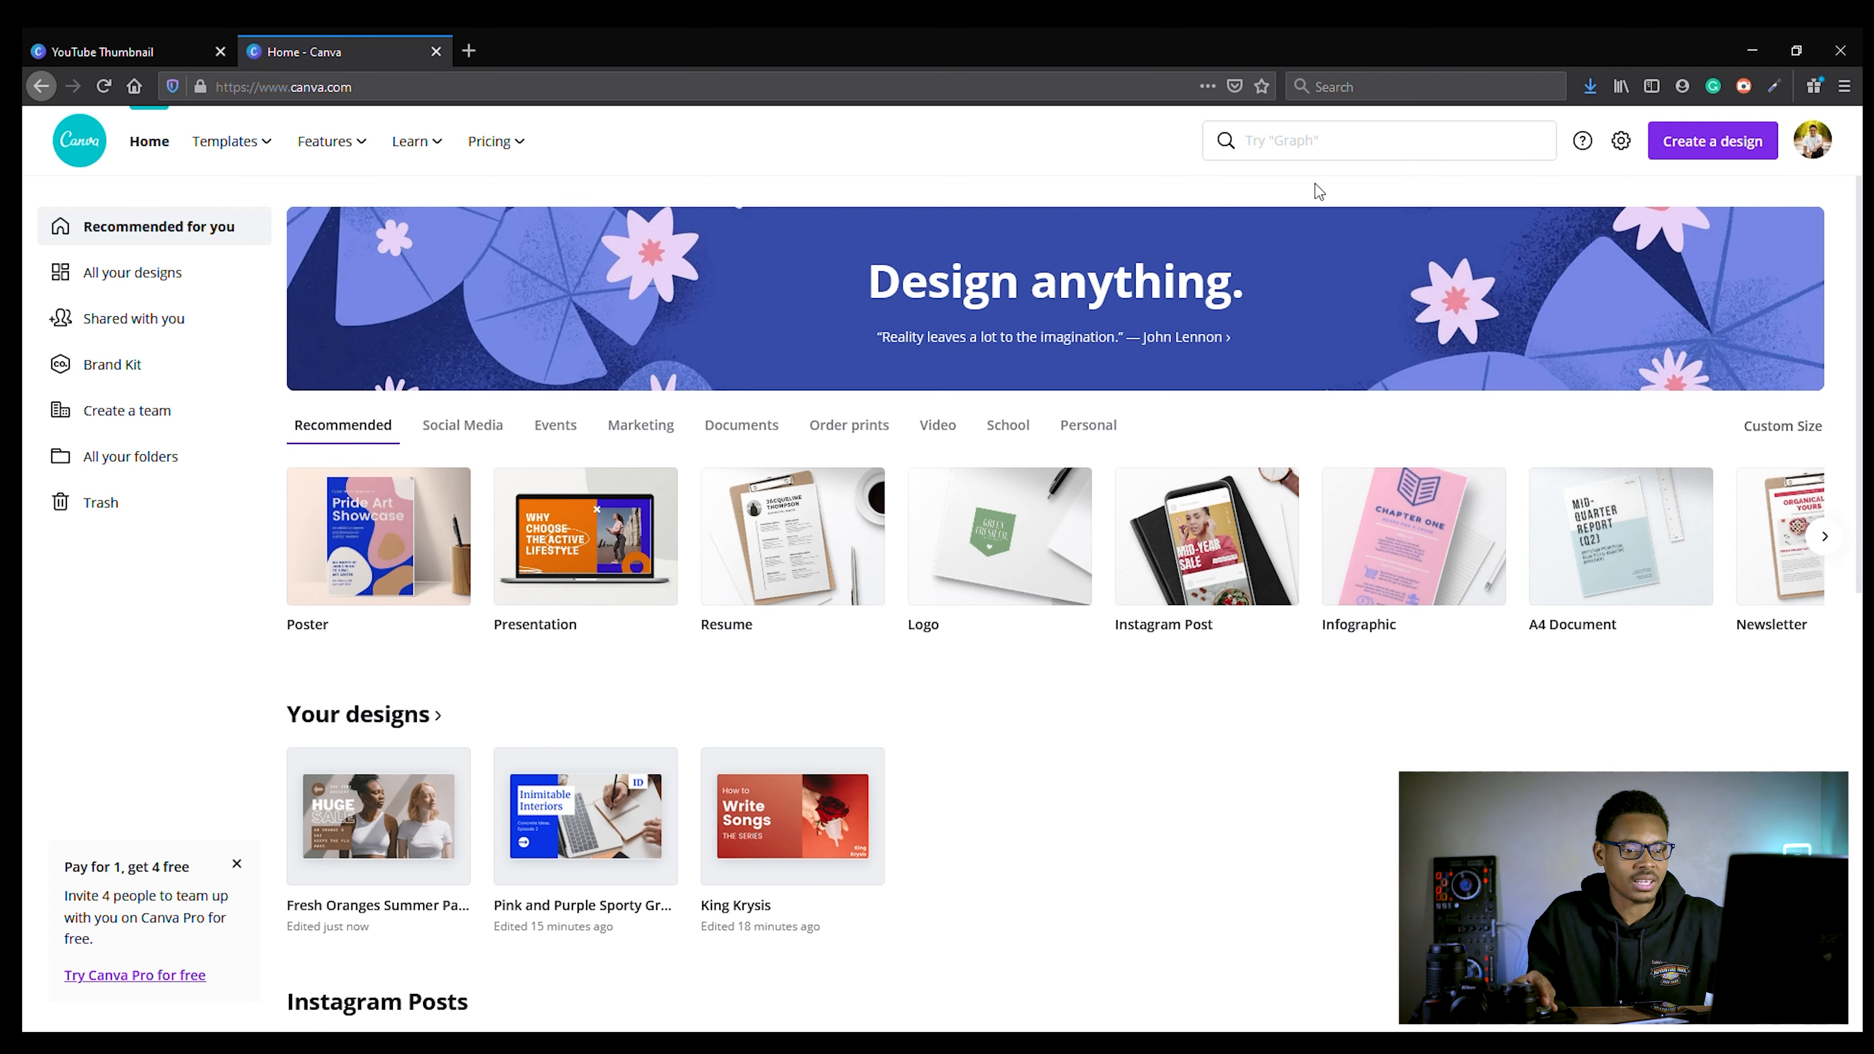
pyautogui.click(1332, 146)
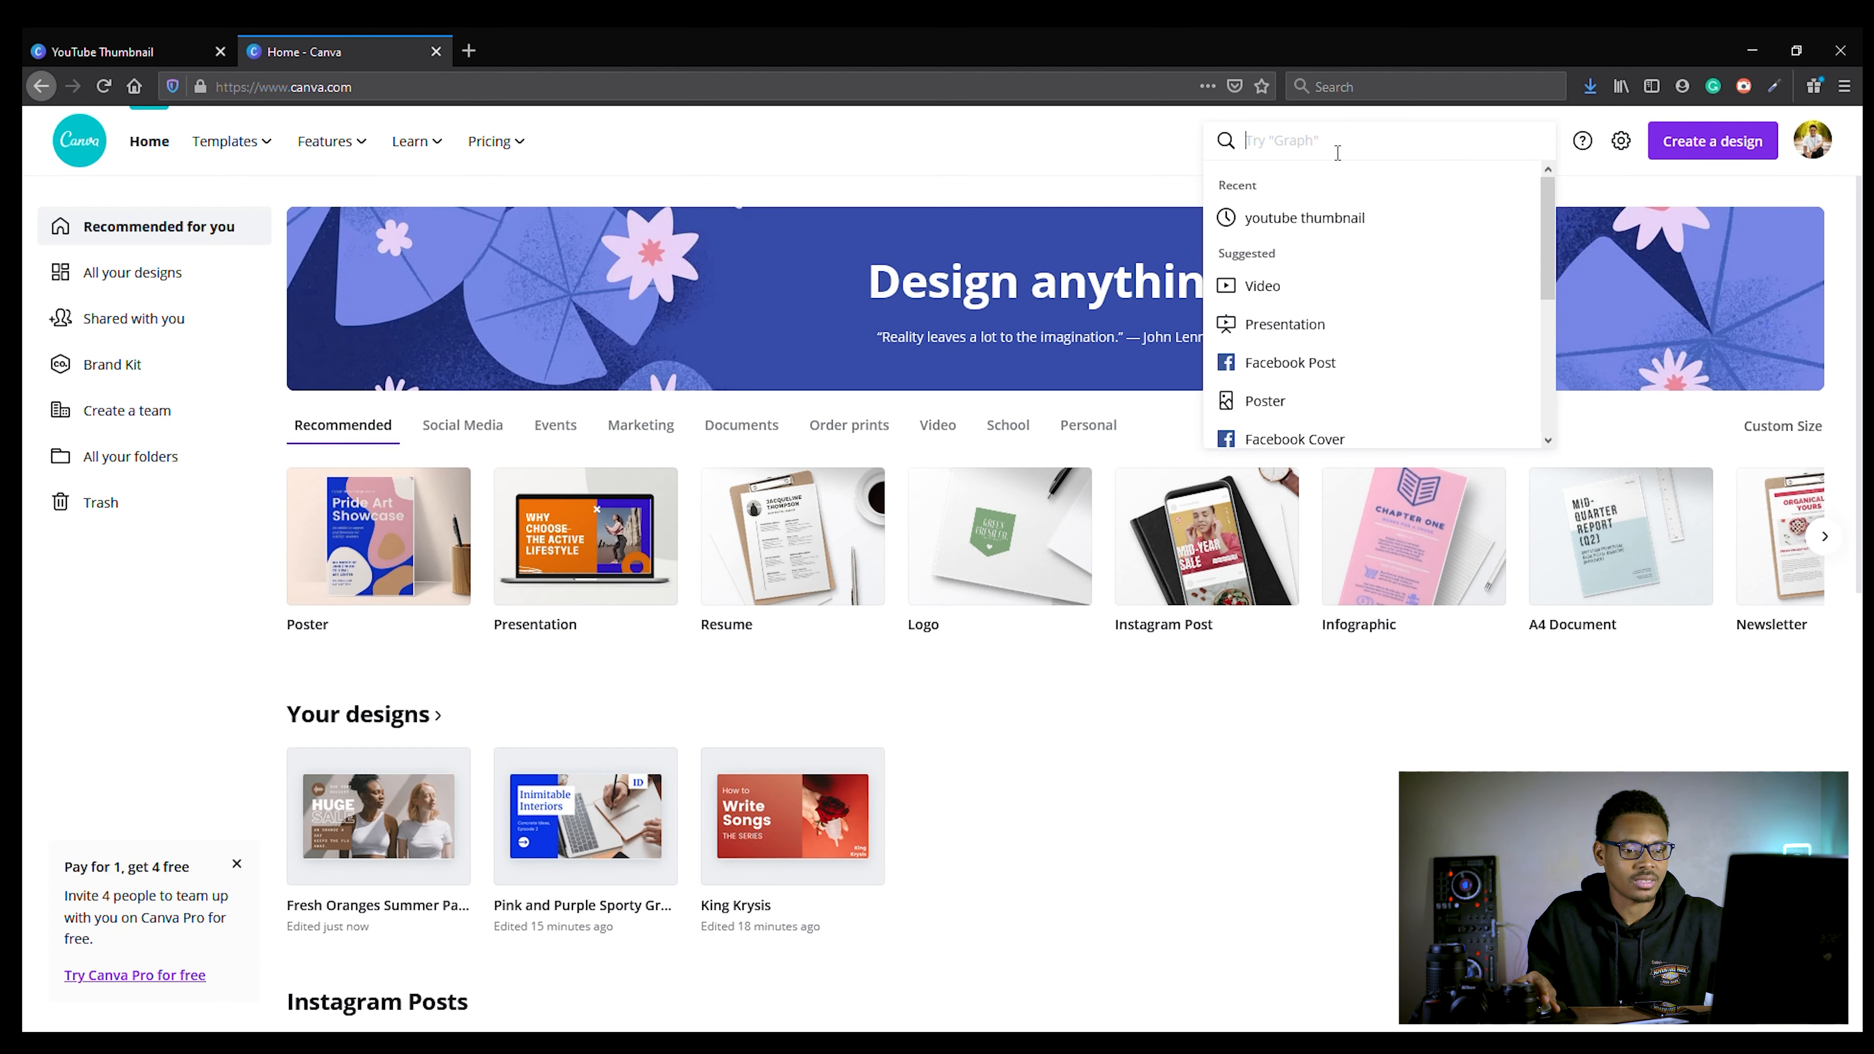
pyautogui.click(1331, 219)
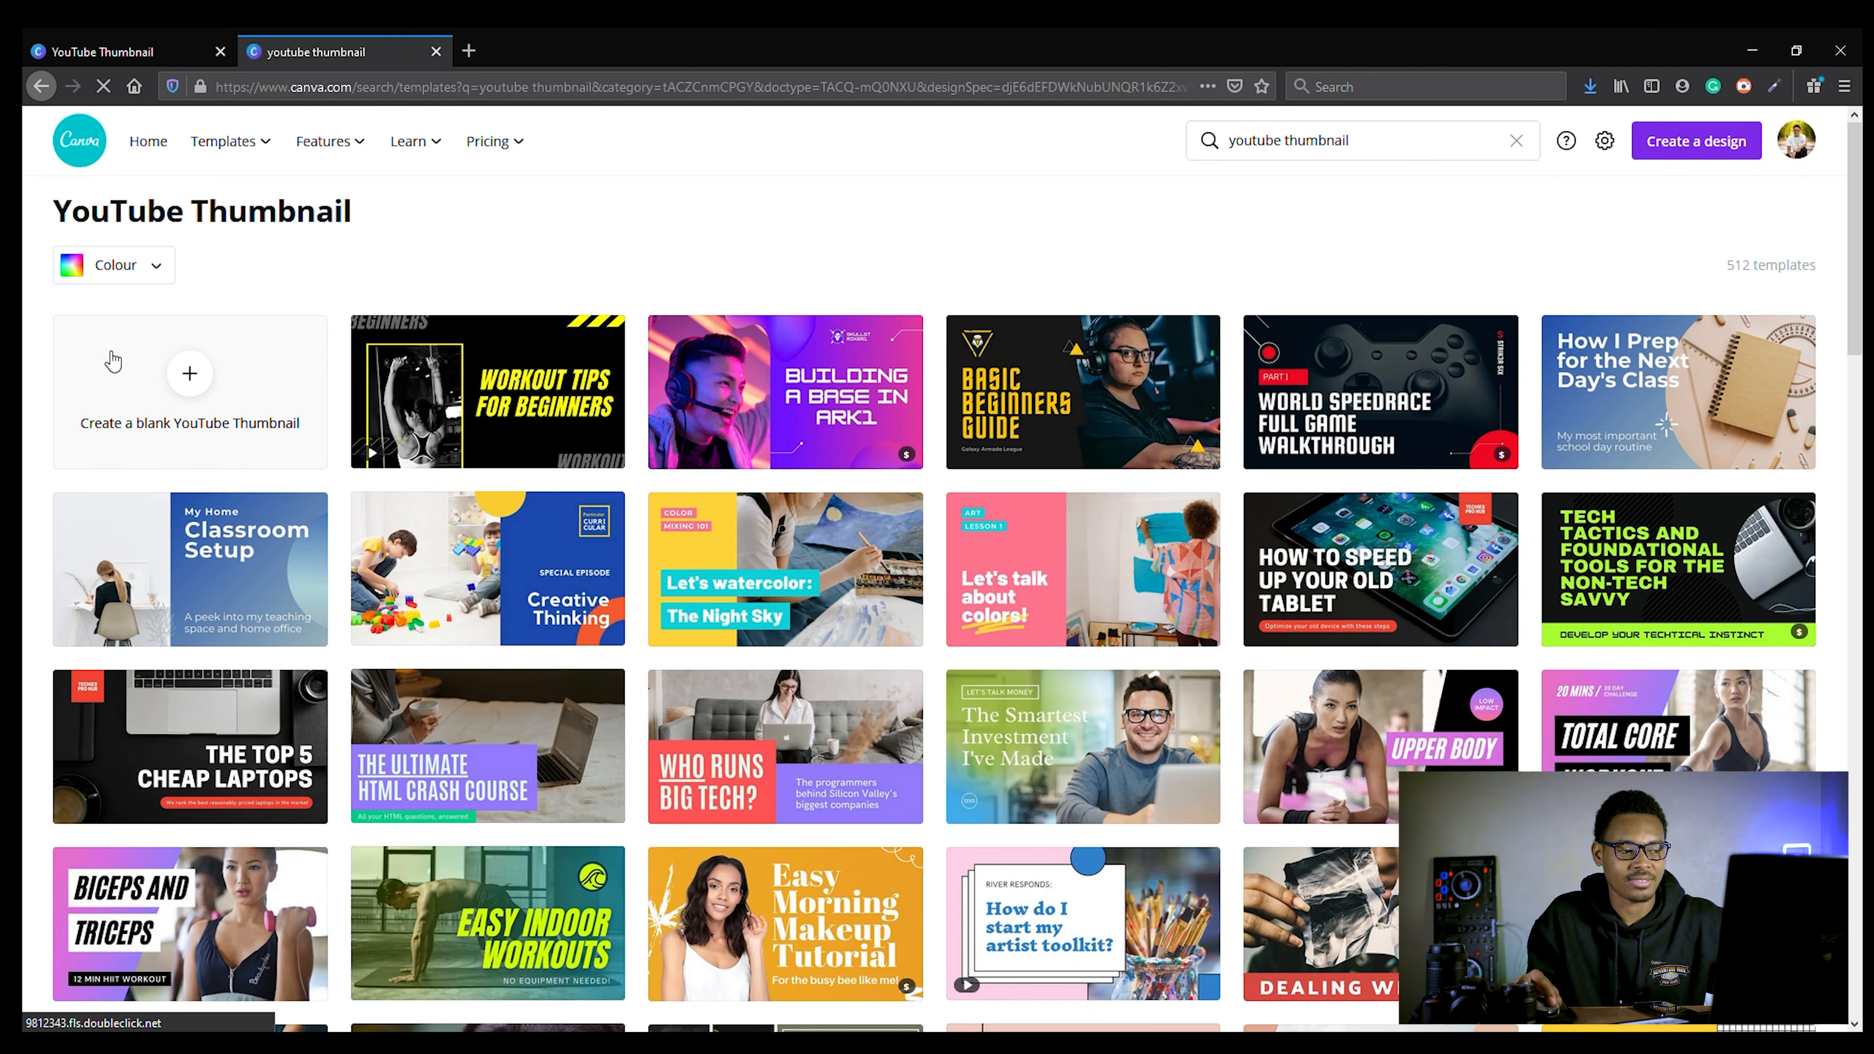
pyautogui.click(189, 383)
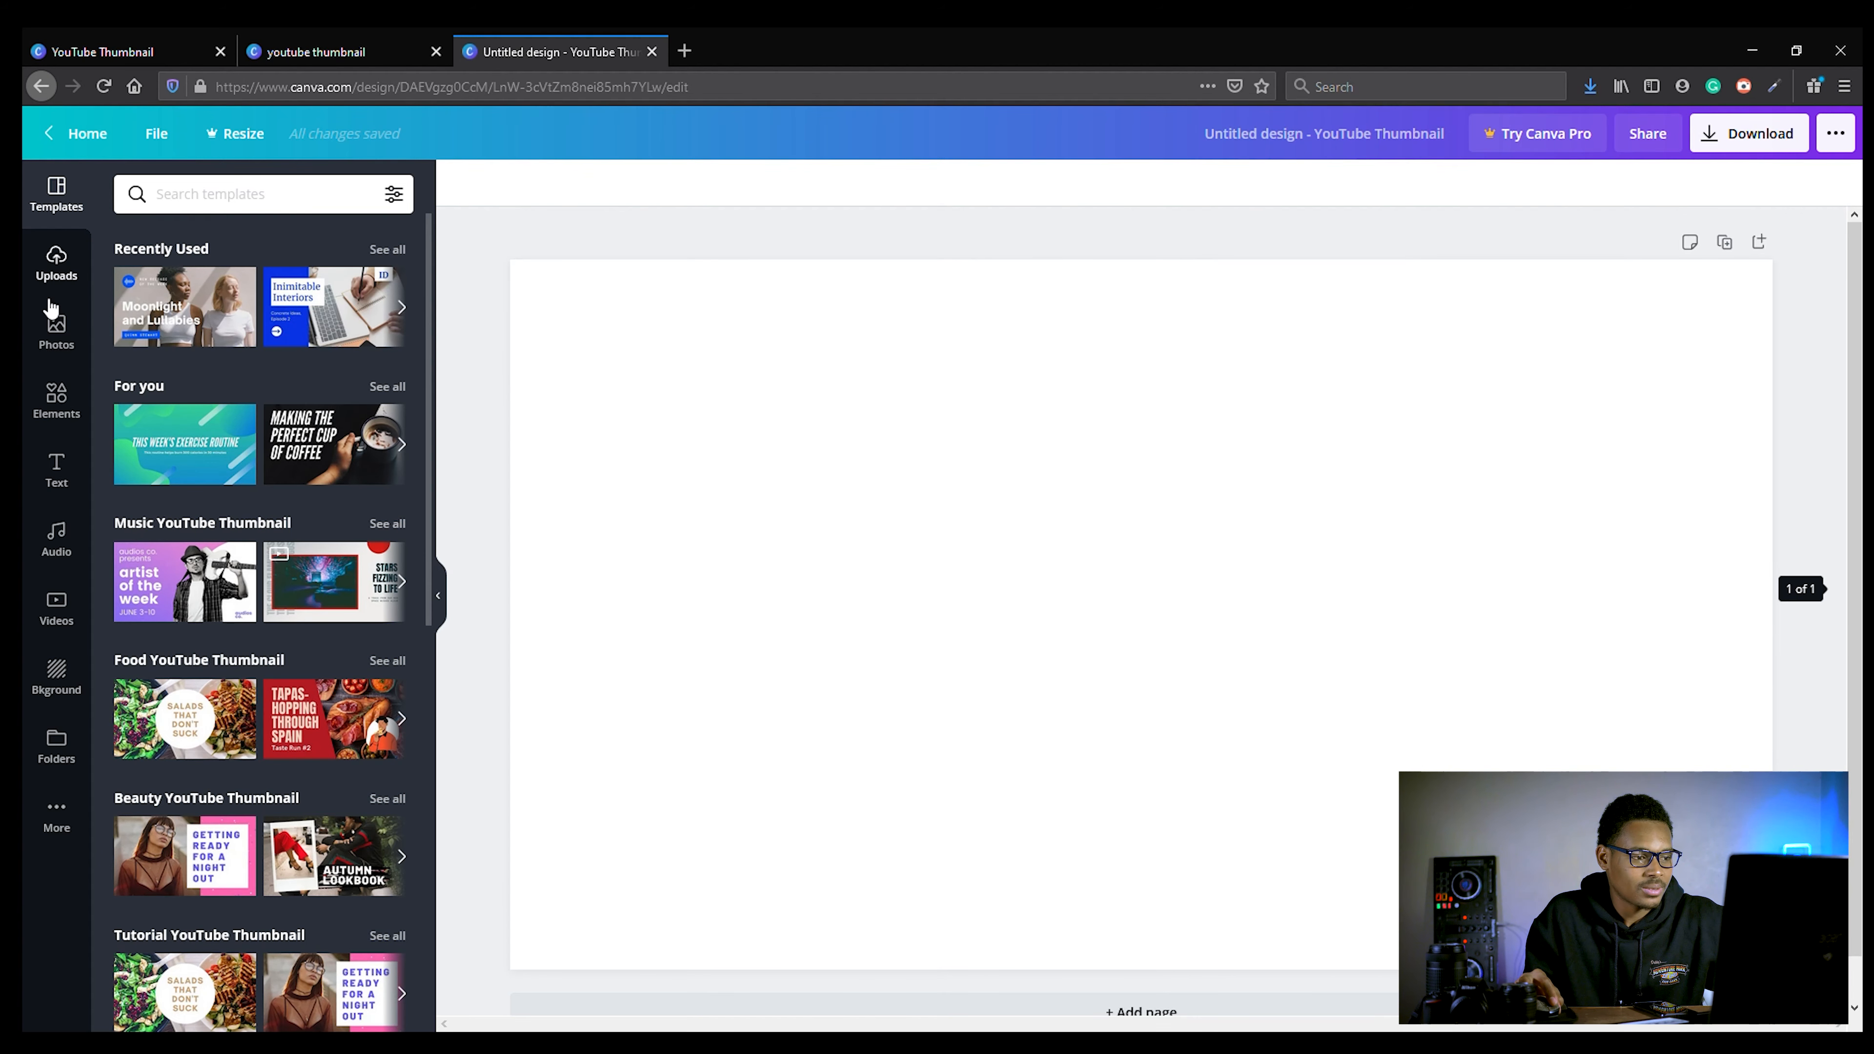
# Add the free photo of red-lit mountains under a dusk sky and enlarge it to fill the whole page.
pyautogui.click(58, 325)
pyautogui.scroll(-10, 258, 591)
pyautogui.click(259, 633)
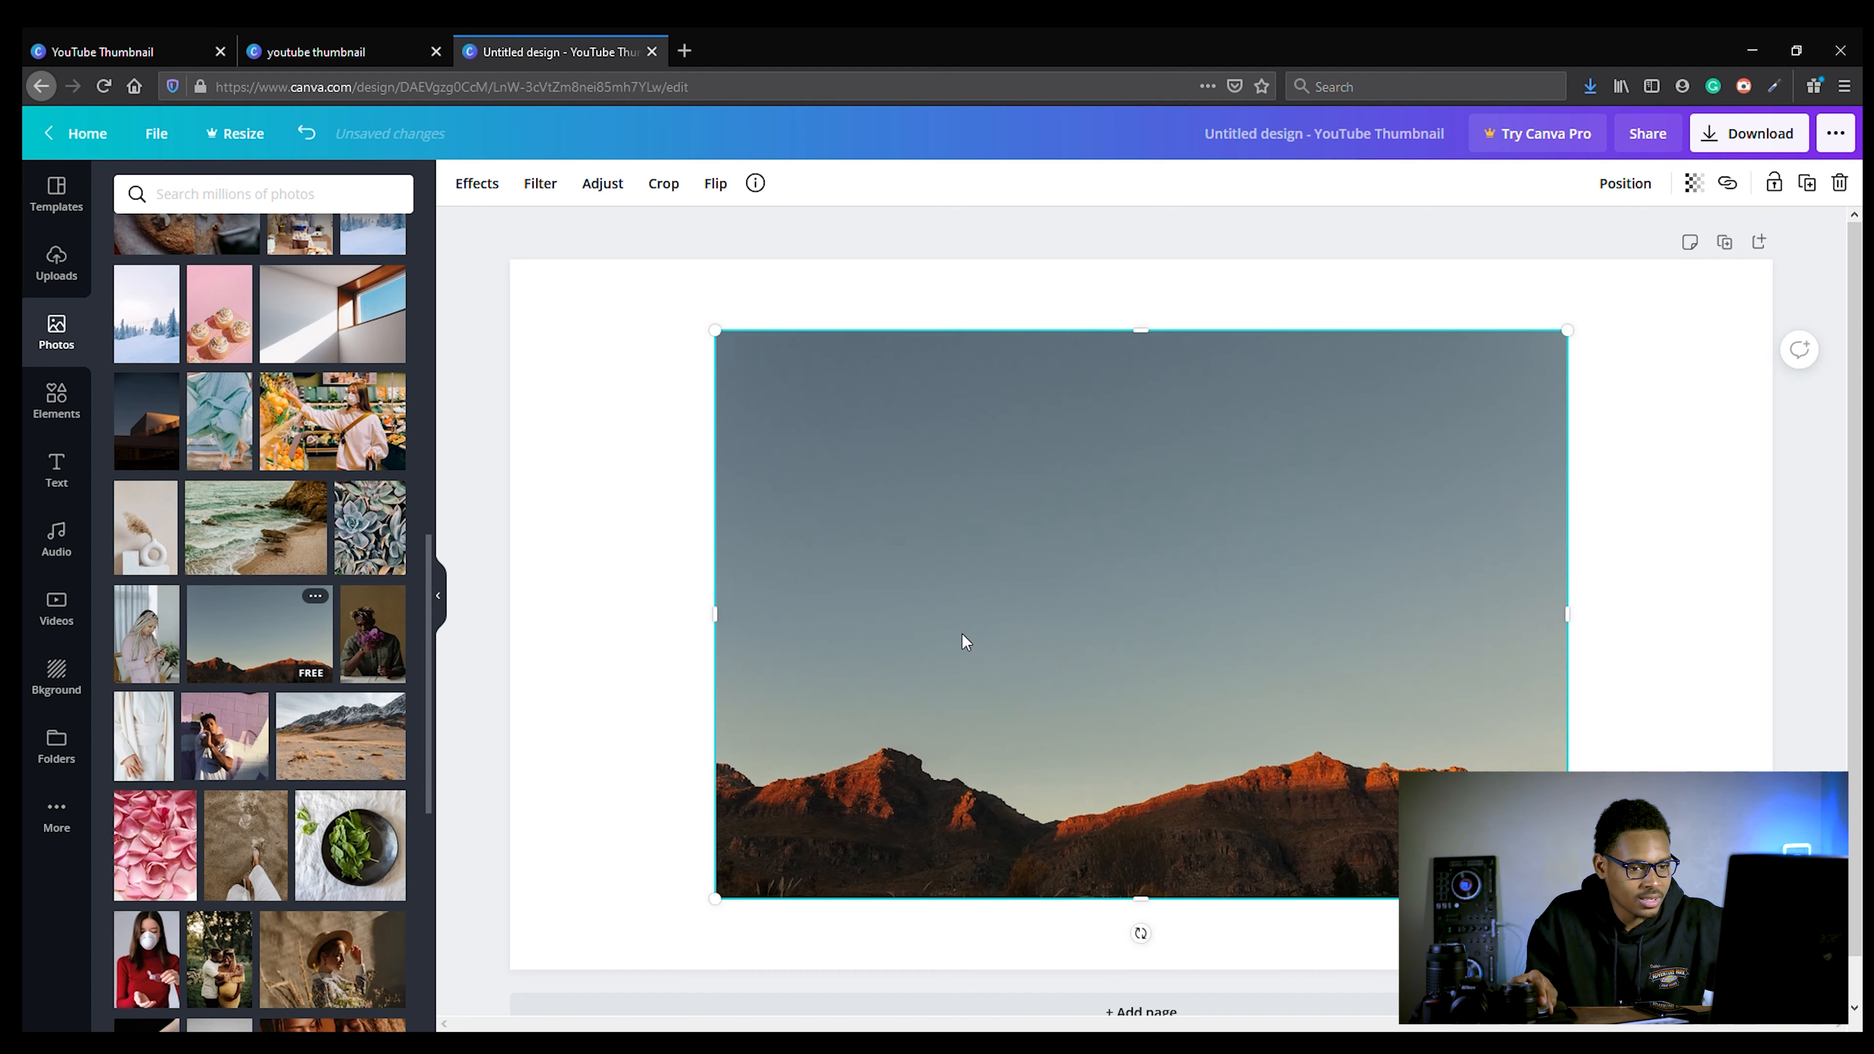
pyautogui.moveTo(676, 336); pyautogui.dragTo(459, 294)
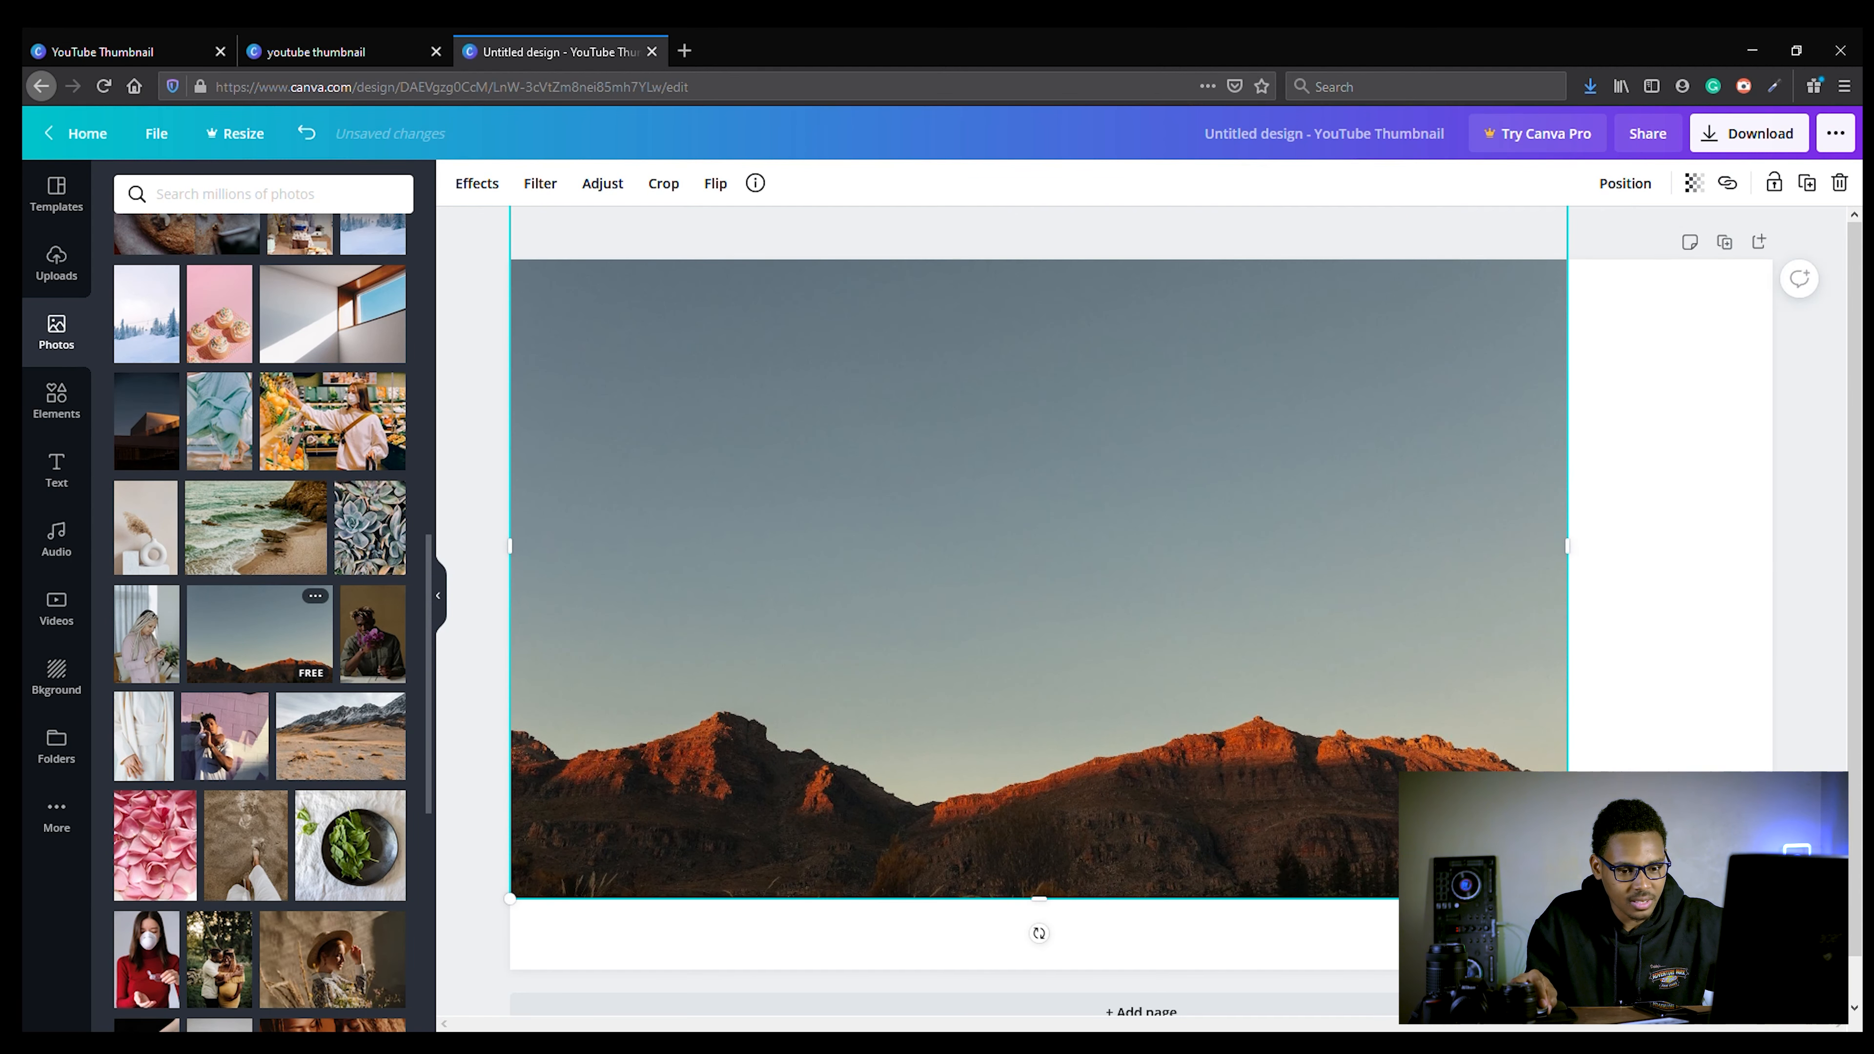
pyautogui.moveTo(1567, 897); pyautogui.dragTo(1772, 1032)
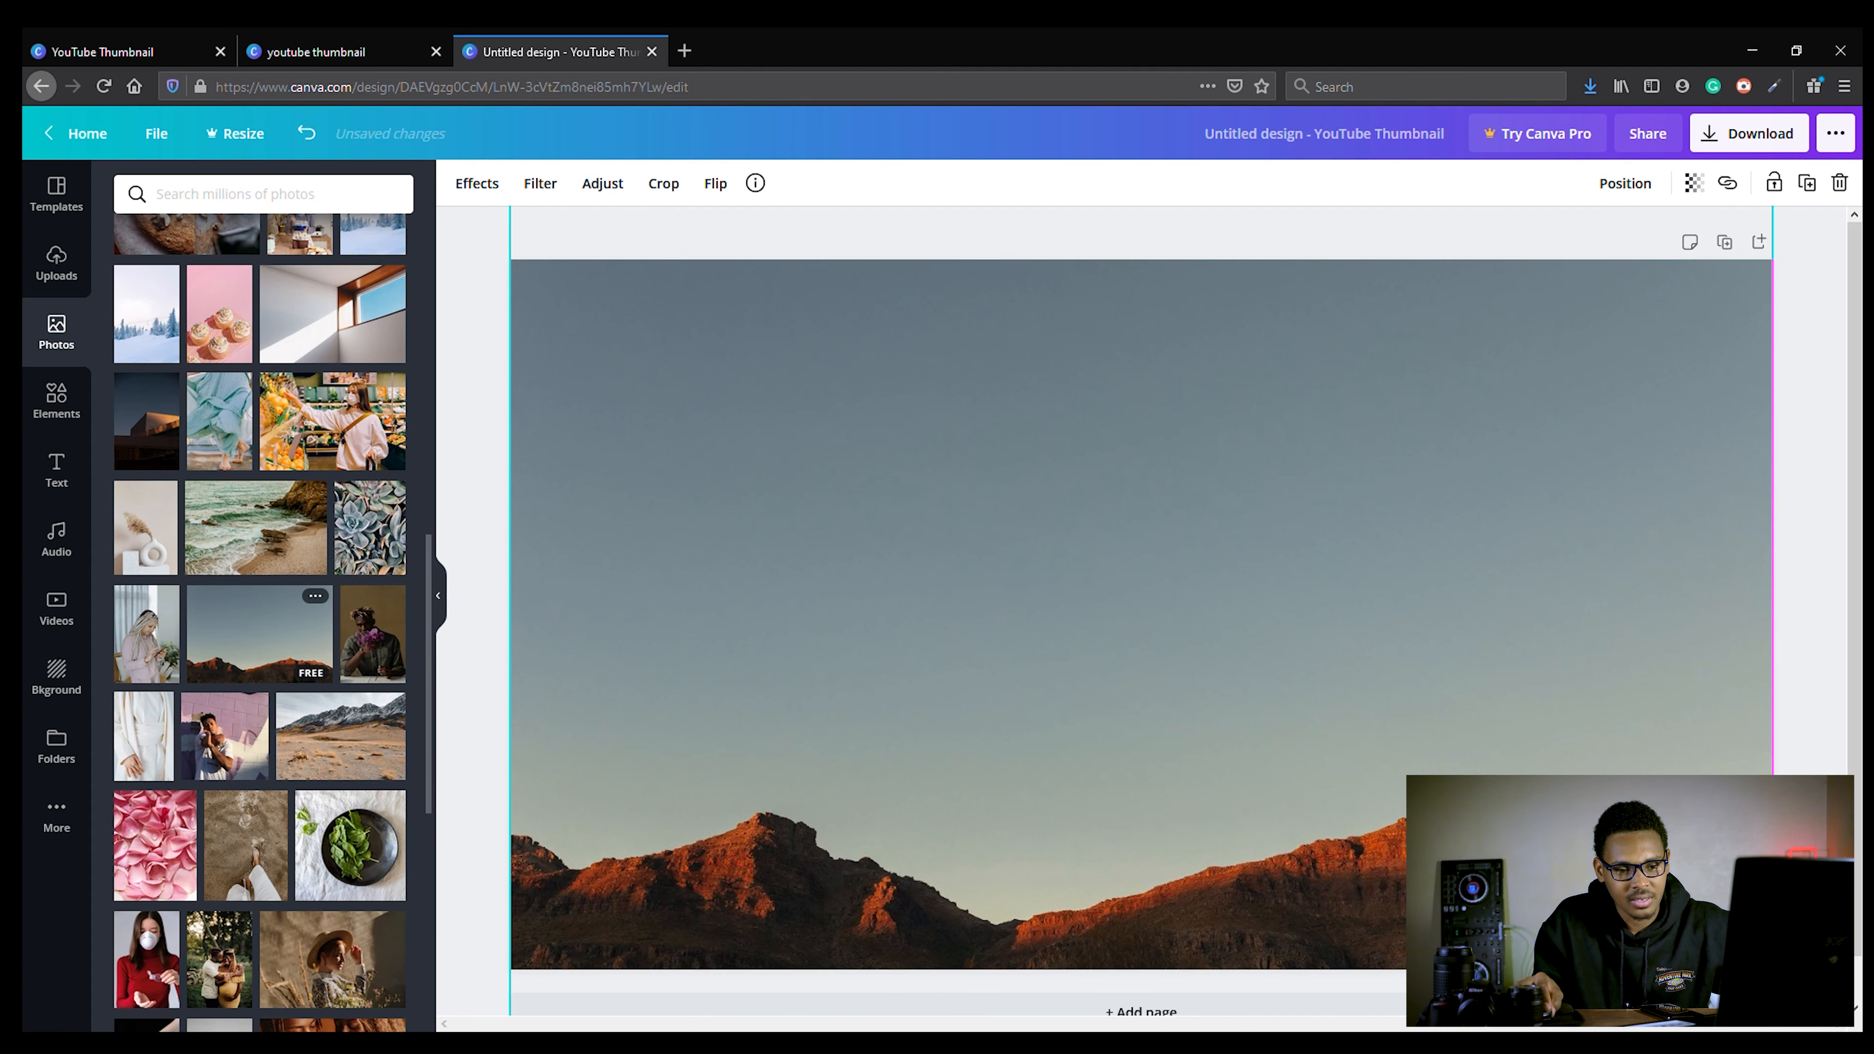
pyautogui.moveTo(1225, 546); pyautogui.dragTo(1229, 490)
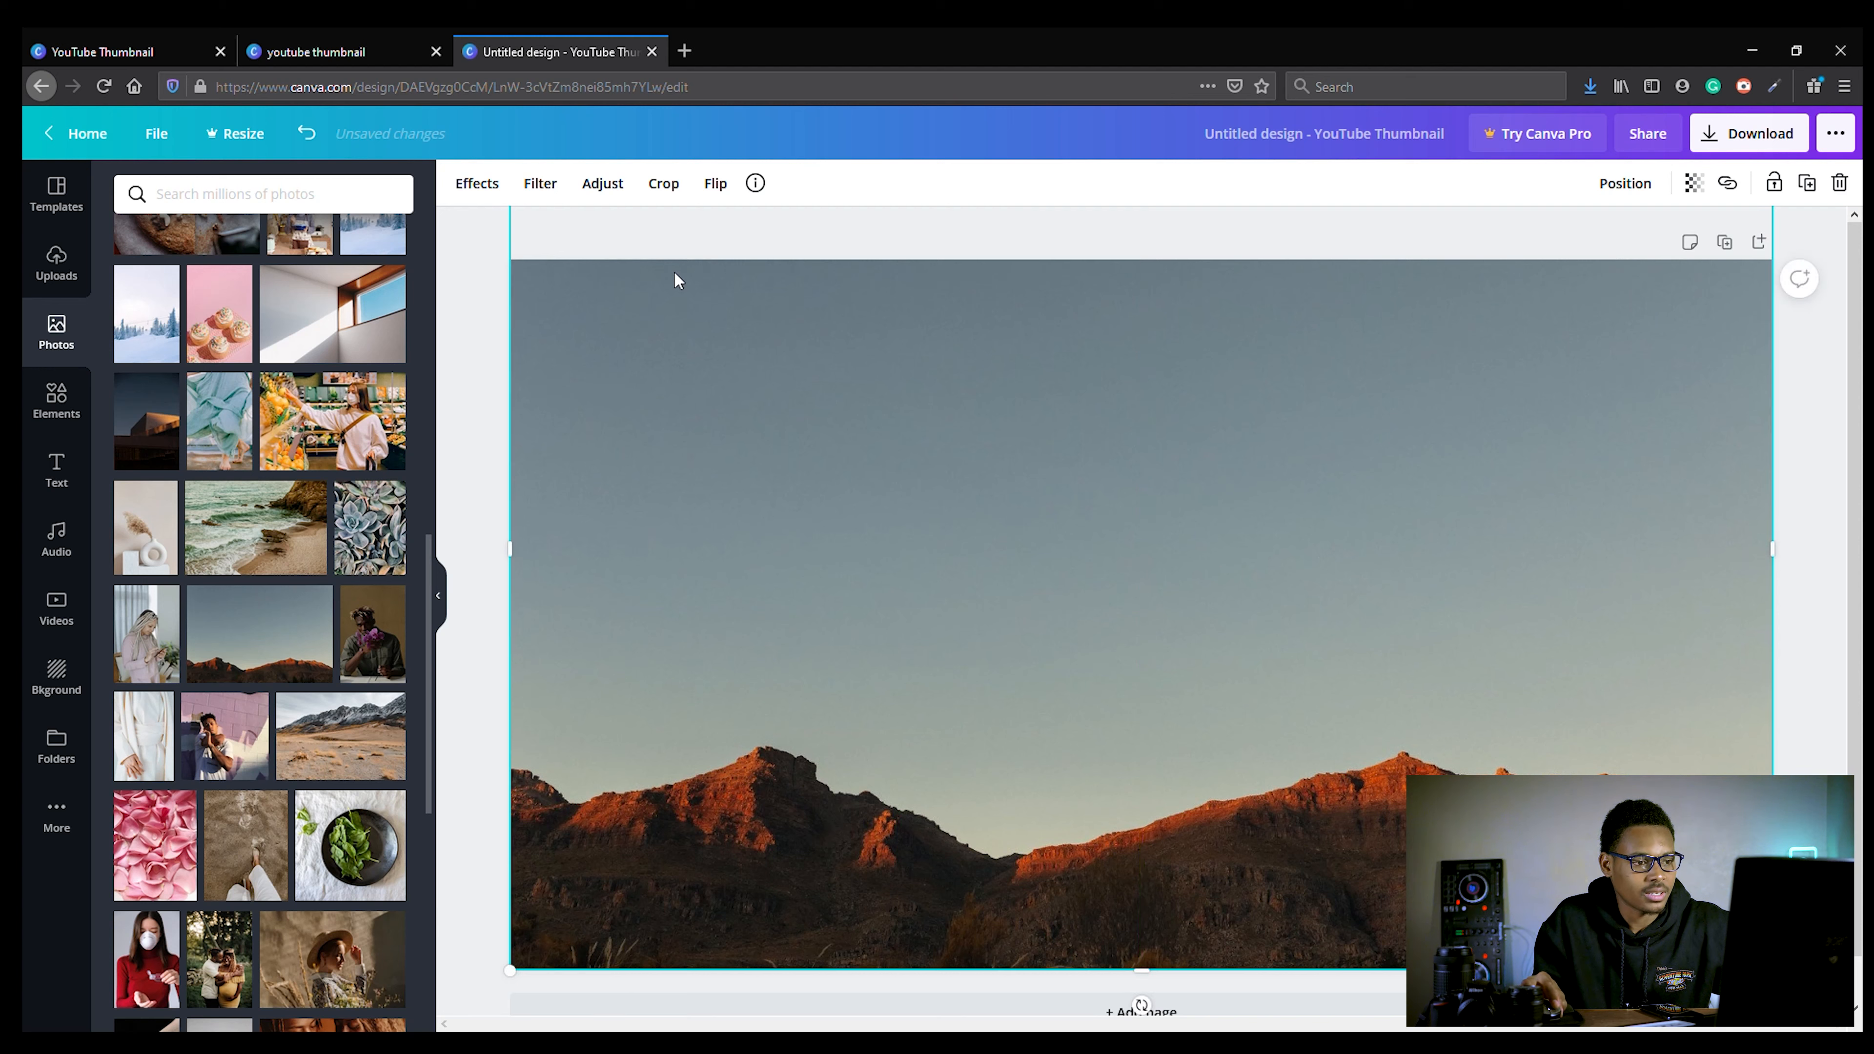
pyautogui.click(486, 249)
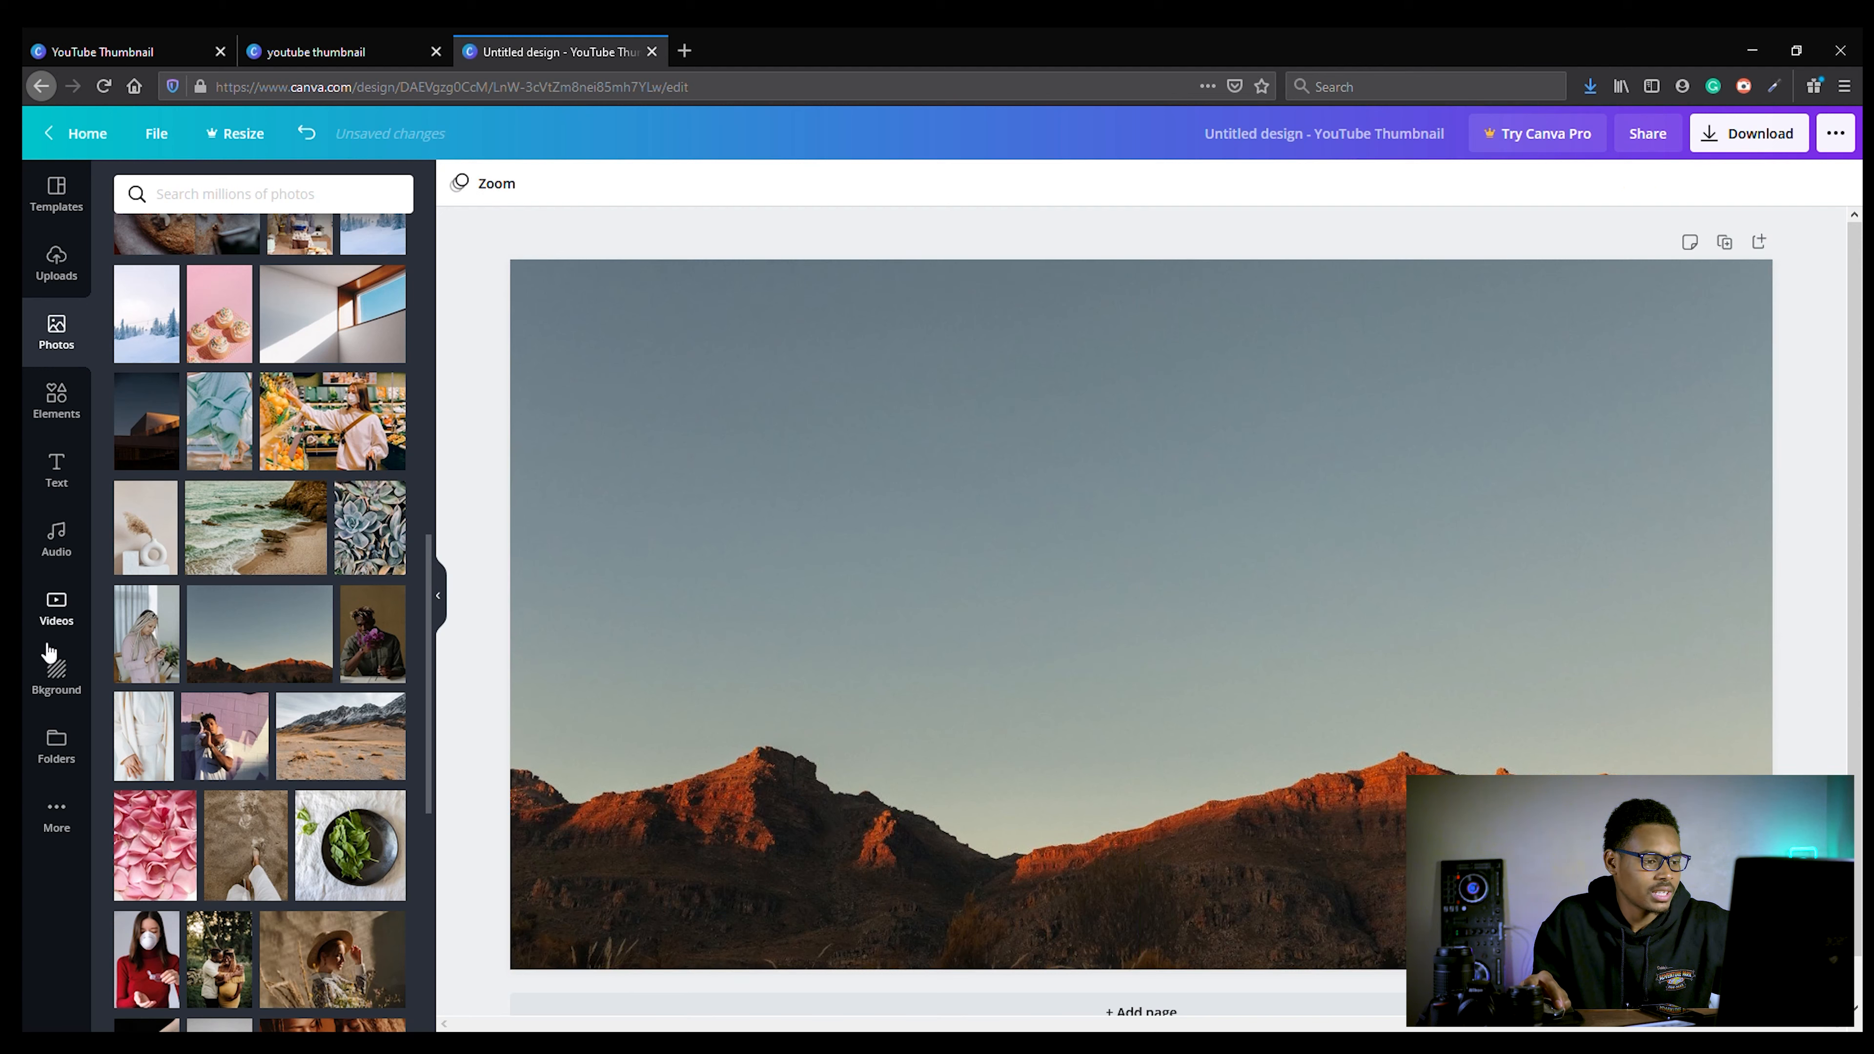
# Add the "Online Sale" font combination with radiating lines and place a single copy near the middle of the page's sky.
pyautogui.click(56, 470)
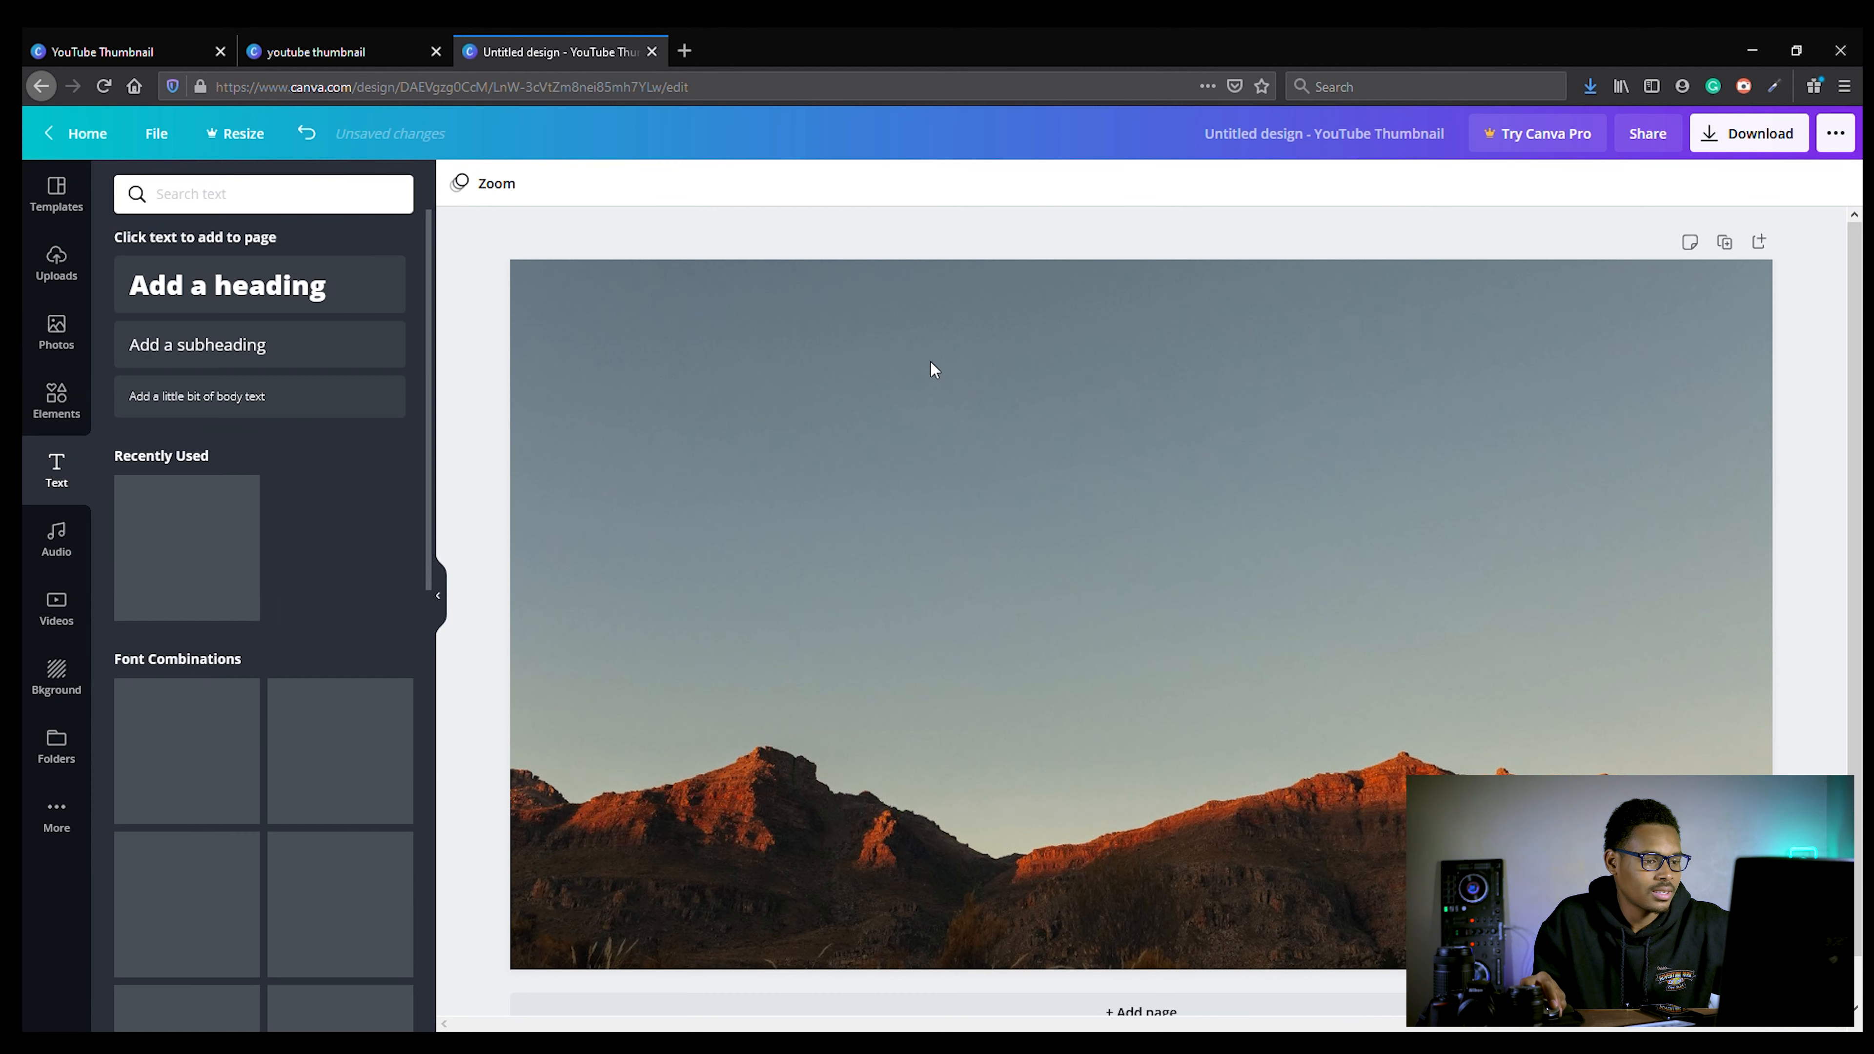
pyautogui.scroll(-5, 275, 680)
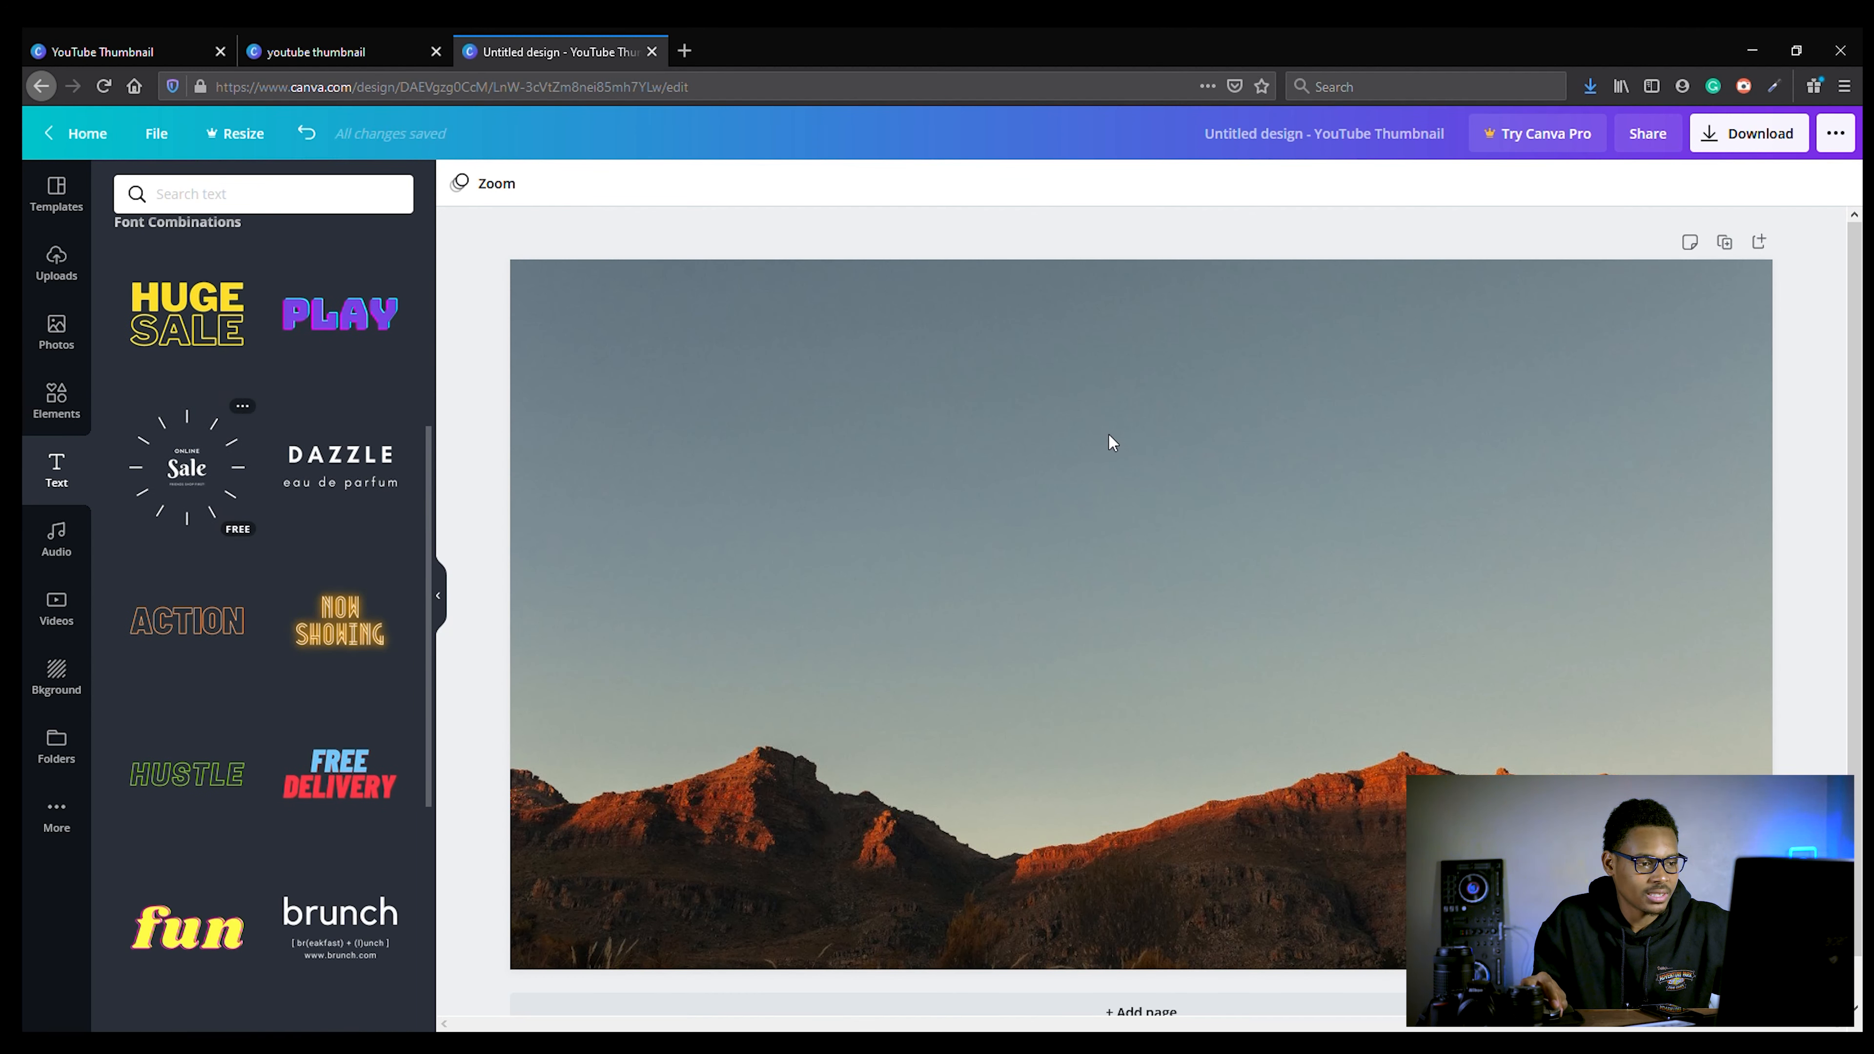
pyautogui.moveTo(188, 467); pyautogui.dragTo(1268, 328)
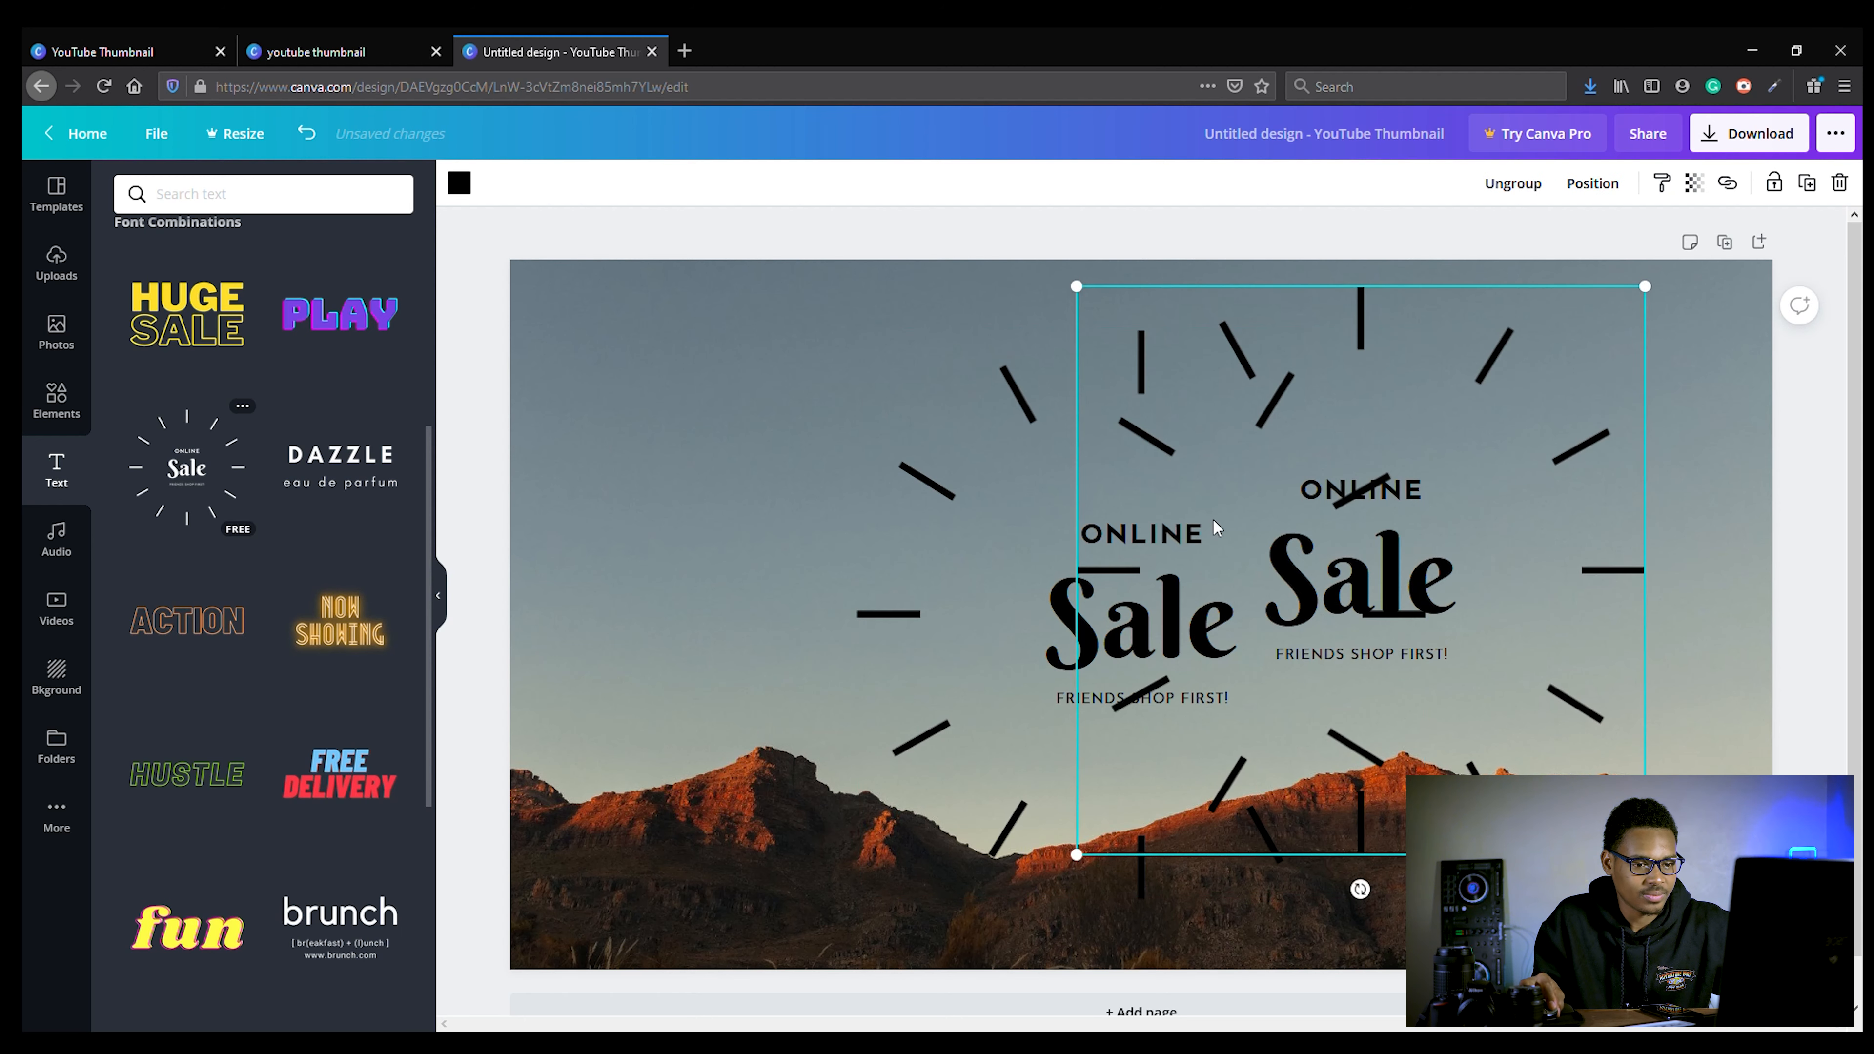
pyautogui.moveTo(1139, 607); pyautogui.dragTo(1101, 554)
# Replace the word "ONLINE" with "OVER" and the word "Sale" with "There".
pyautogui.click(1098, 469)
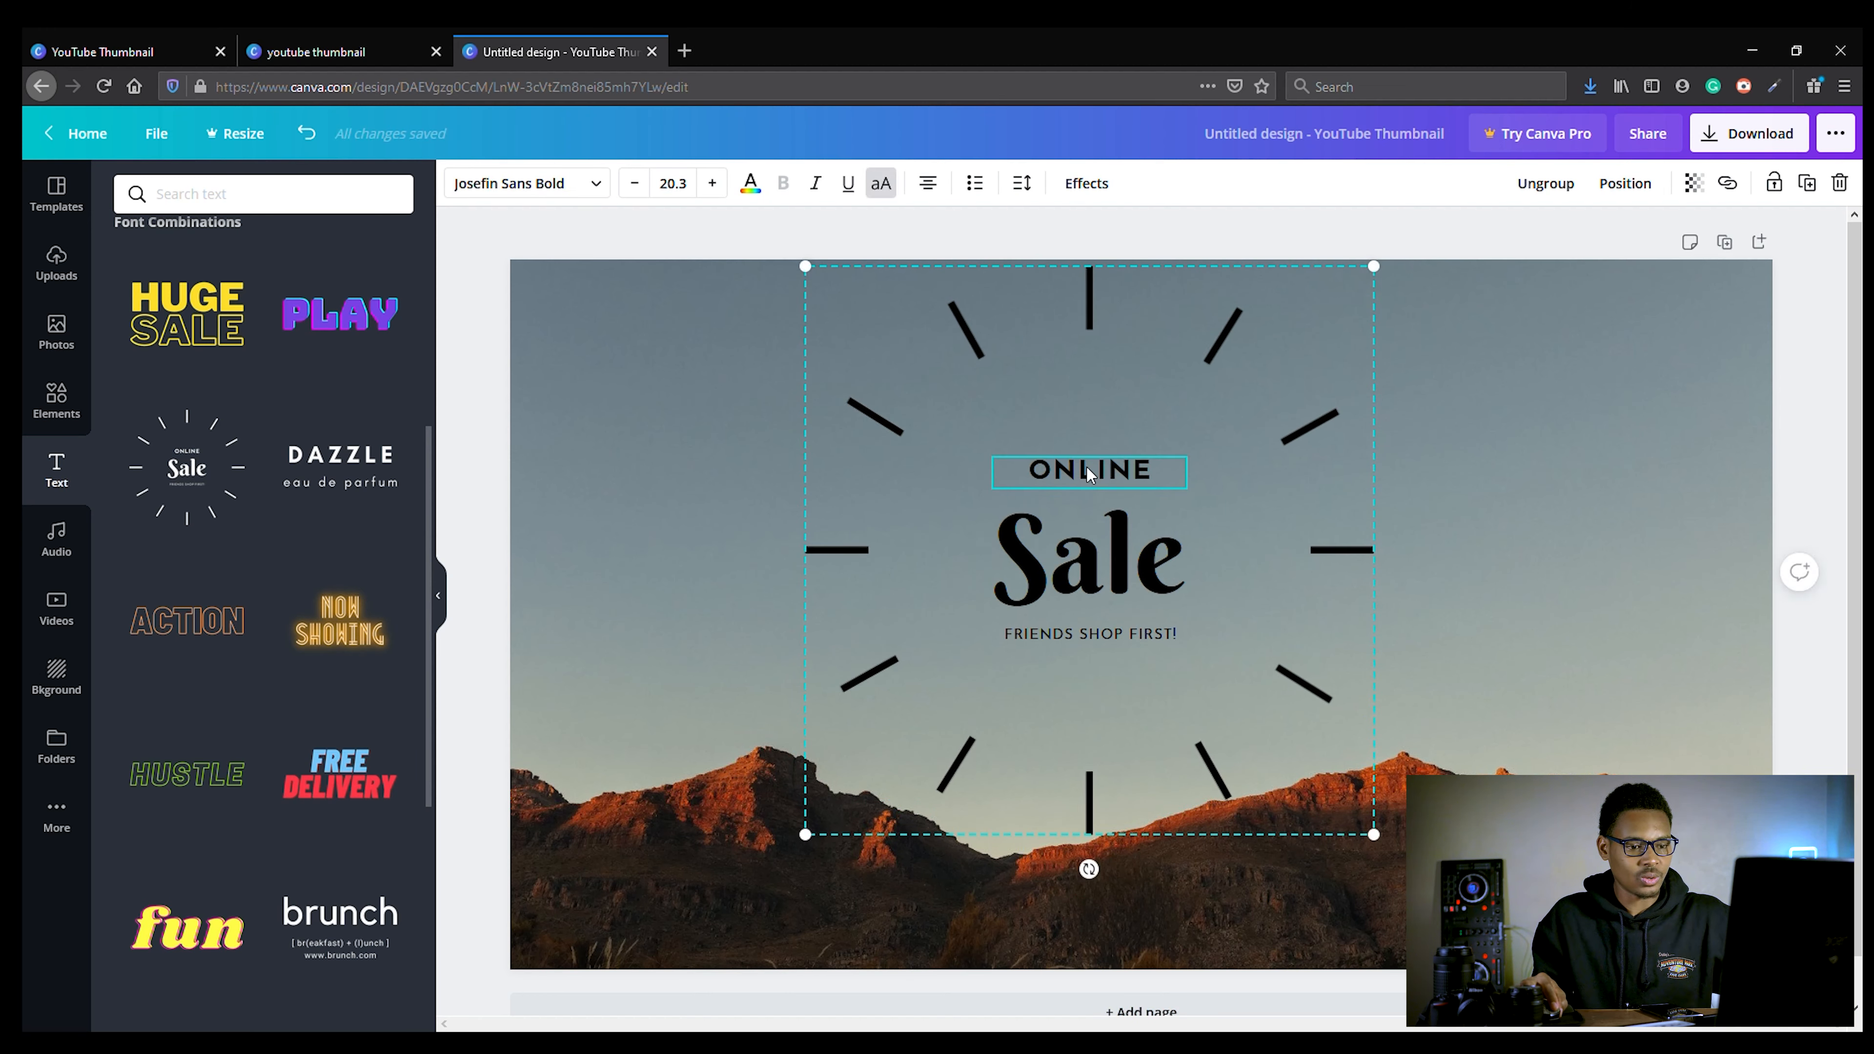
pyautogui.doubleClick(1097, 473)
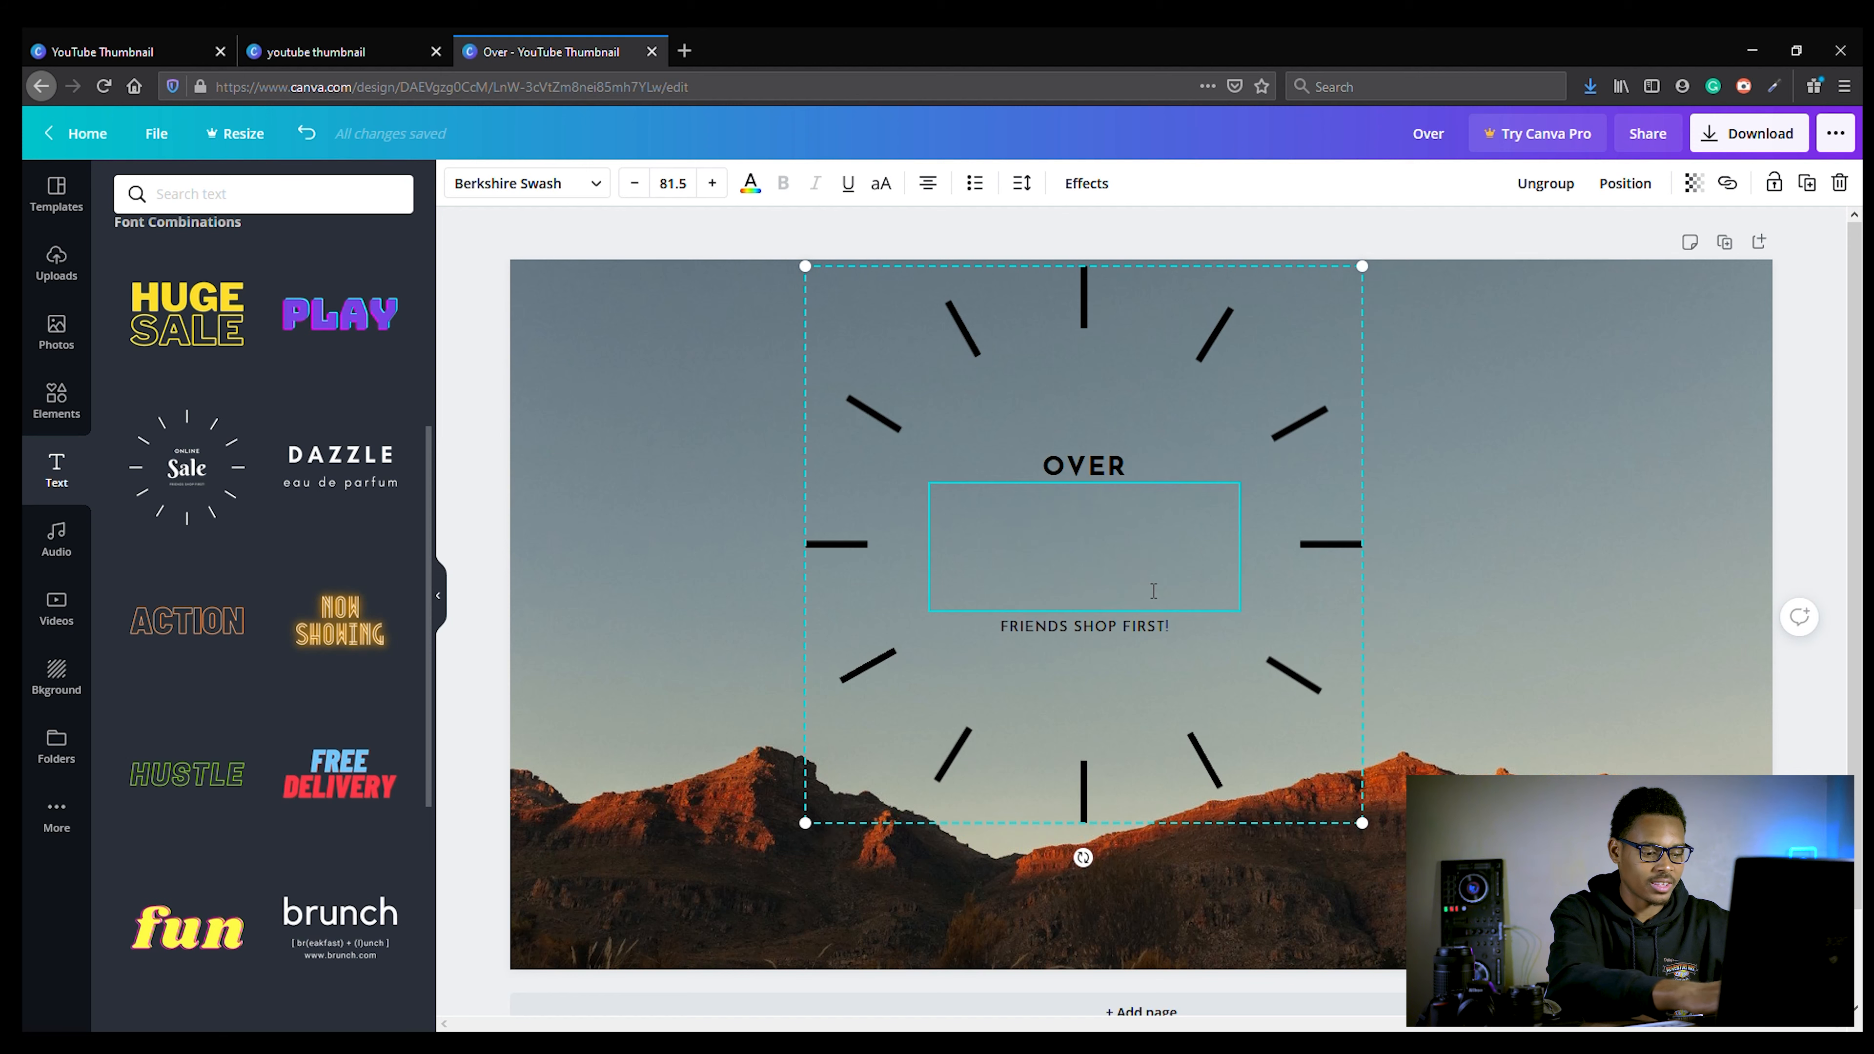
pyautogui.write('There')
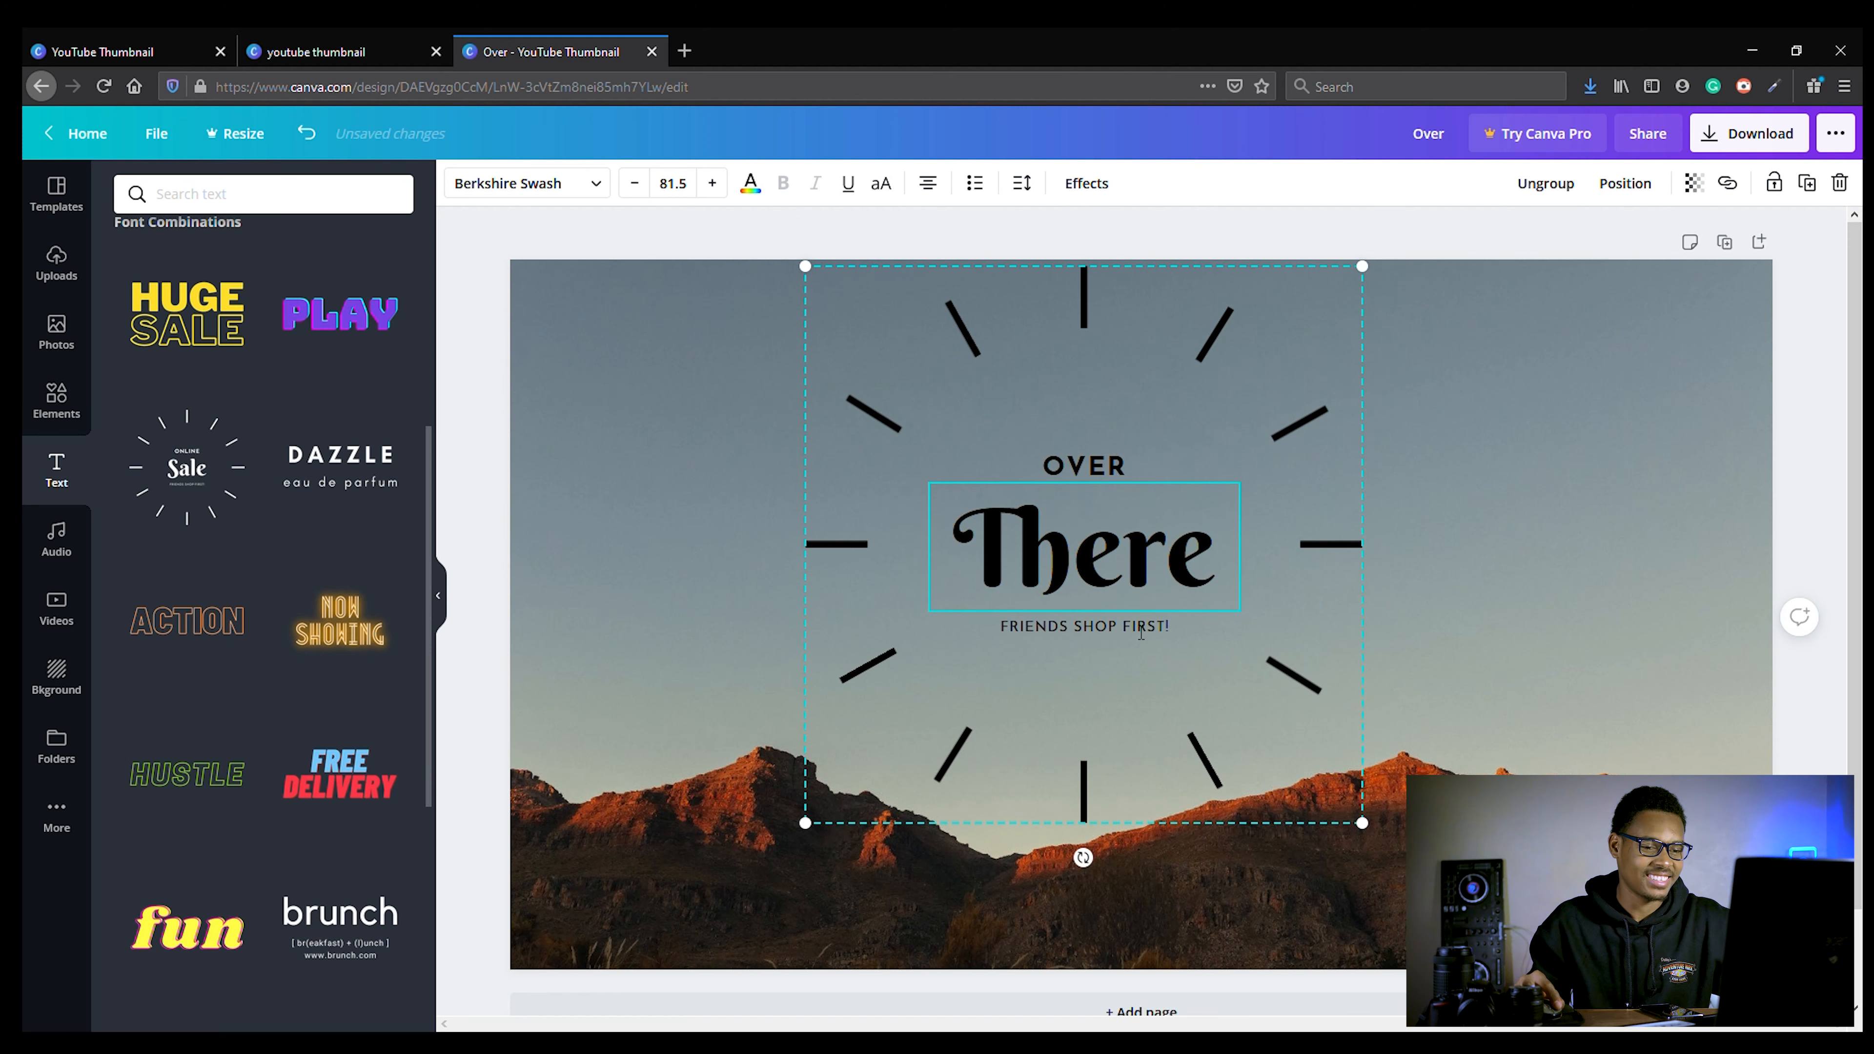
# Replace the "FRIENDS SHOP FIRST!" tagline with "BY" and the artist's name, and leave the text editing.
pyautogui.click(1110, 635)
pyautogui.doubleClick(1116, 633)
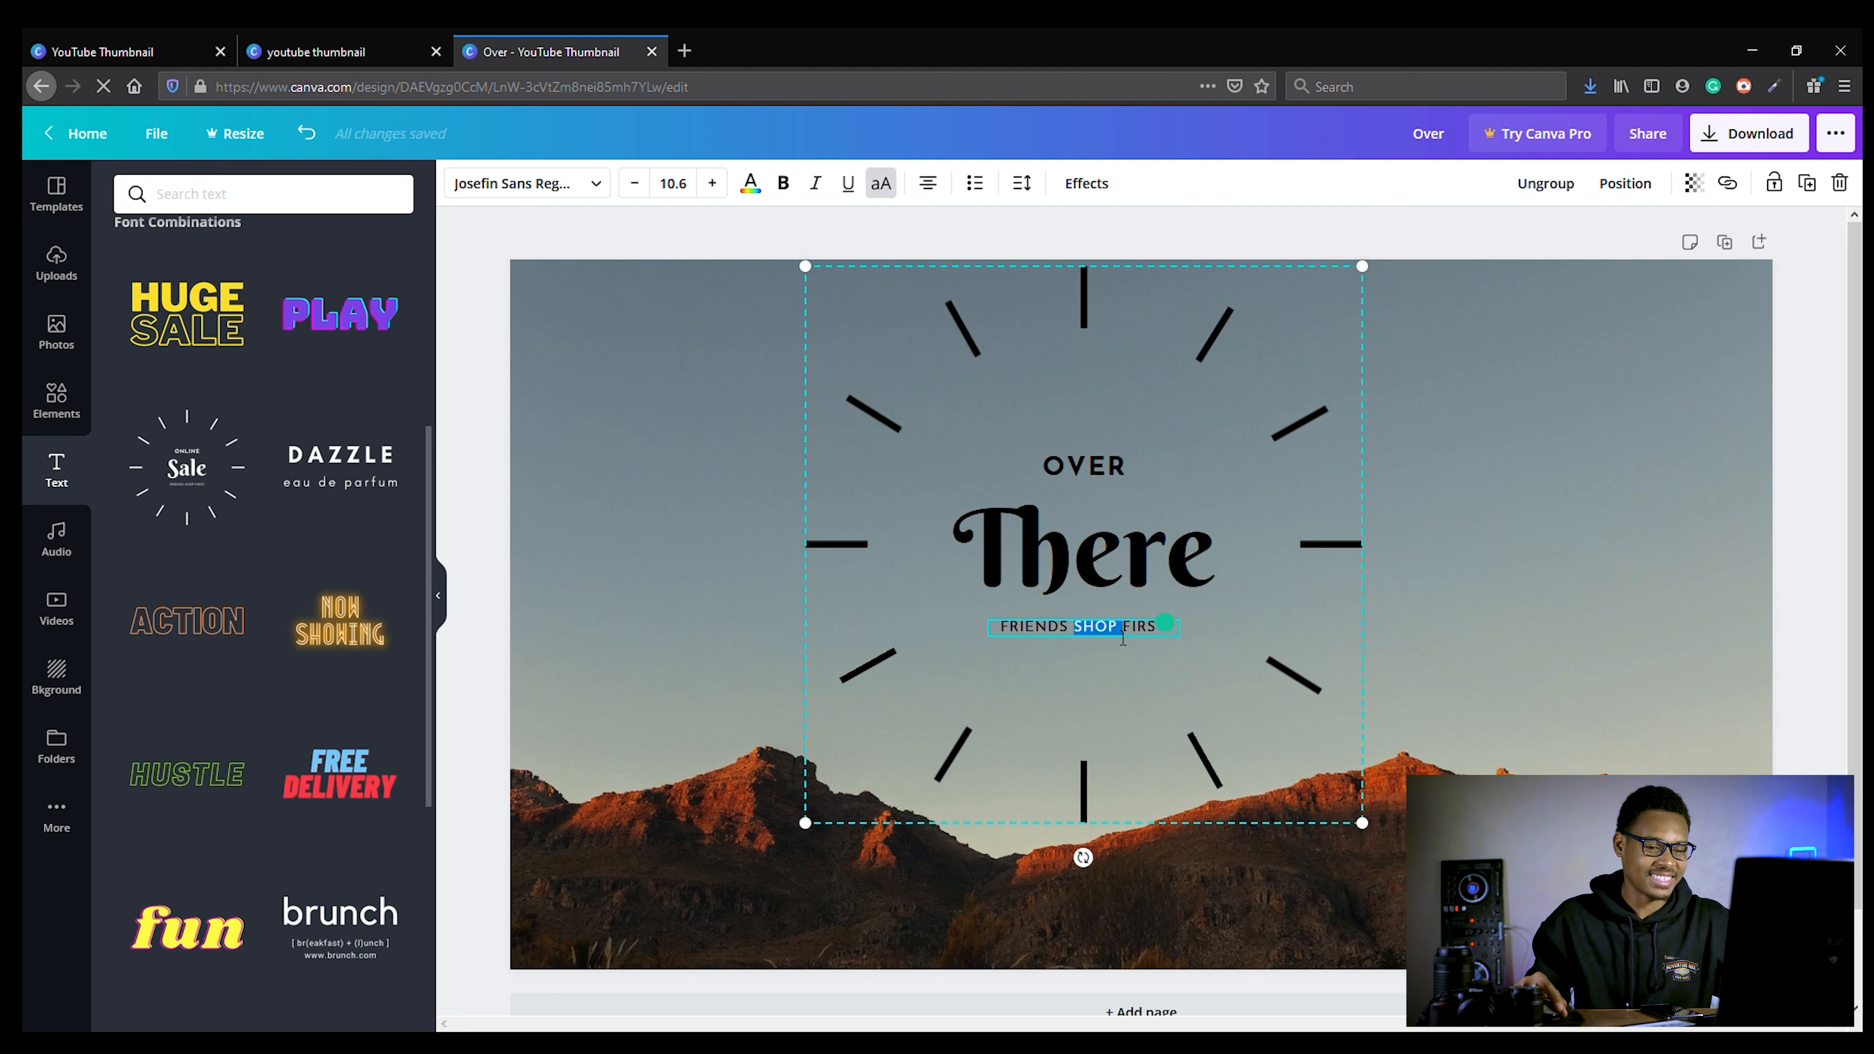
pyautogui.tripleClick(1122, 633)
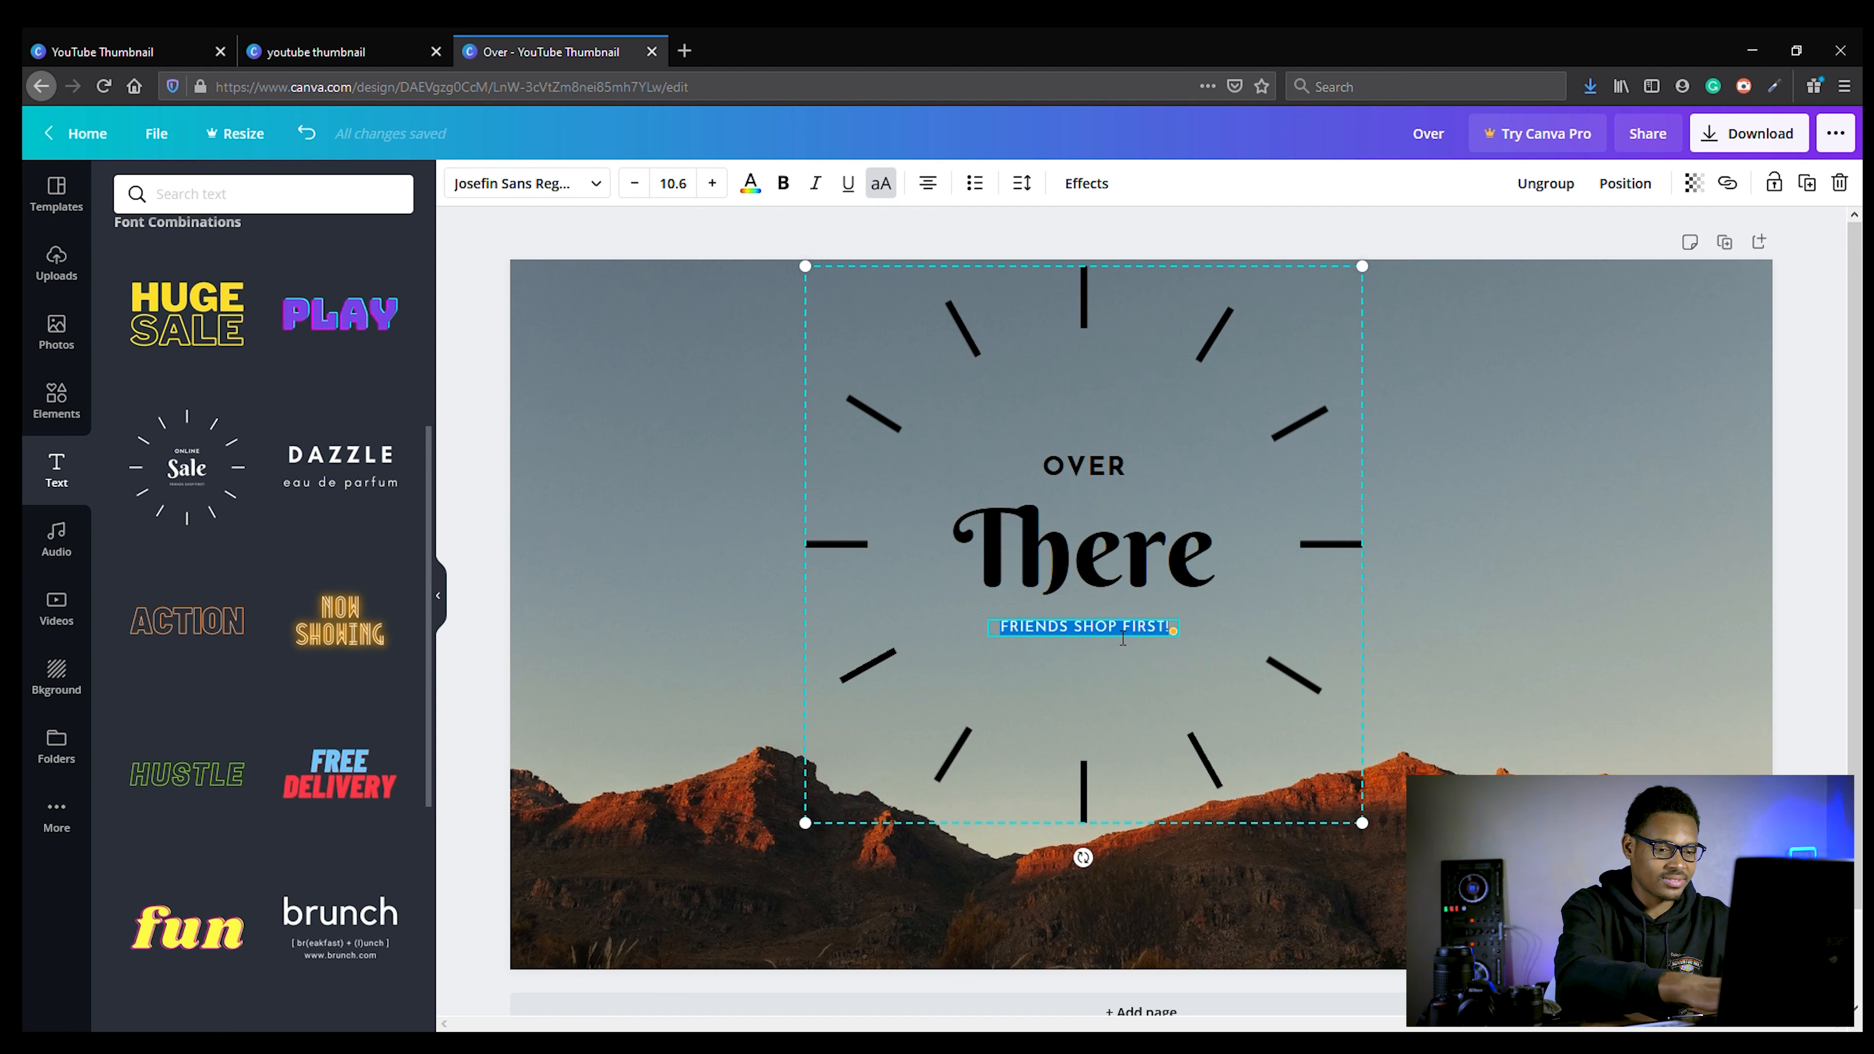
pyautogui.write('BY KING')
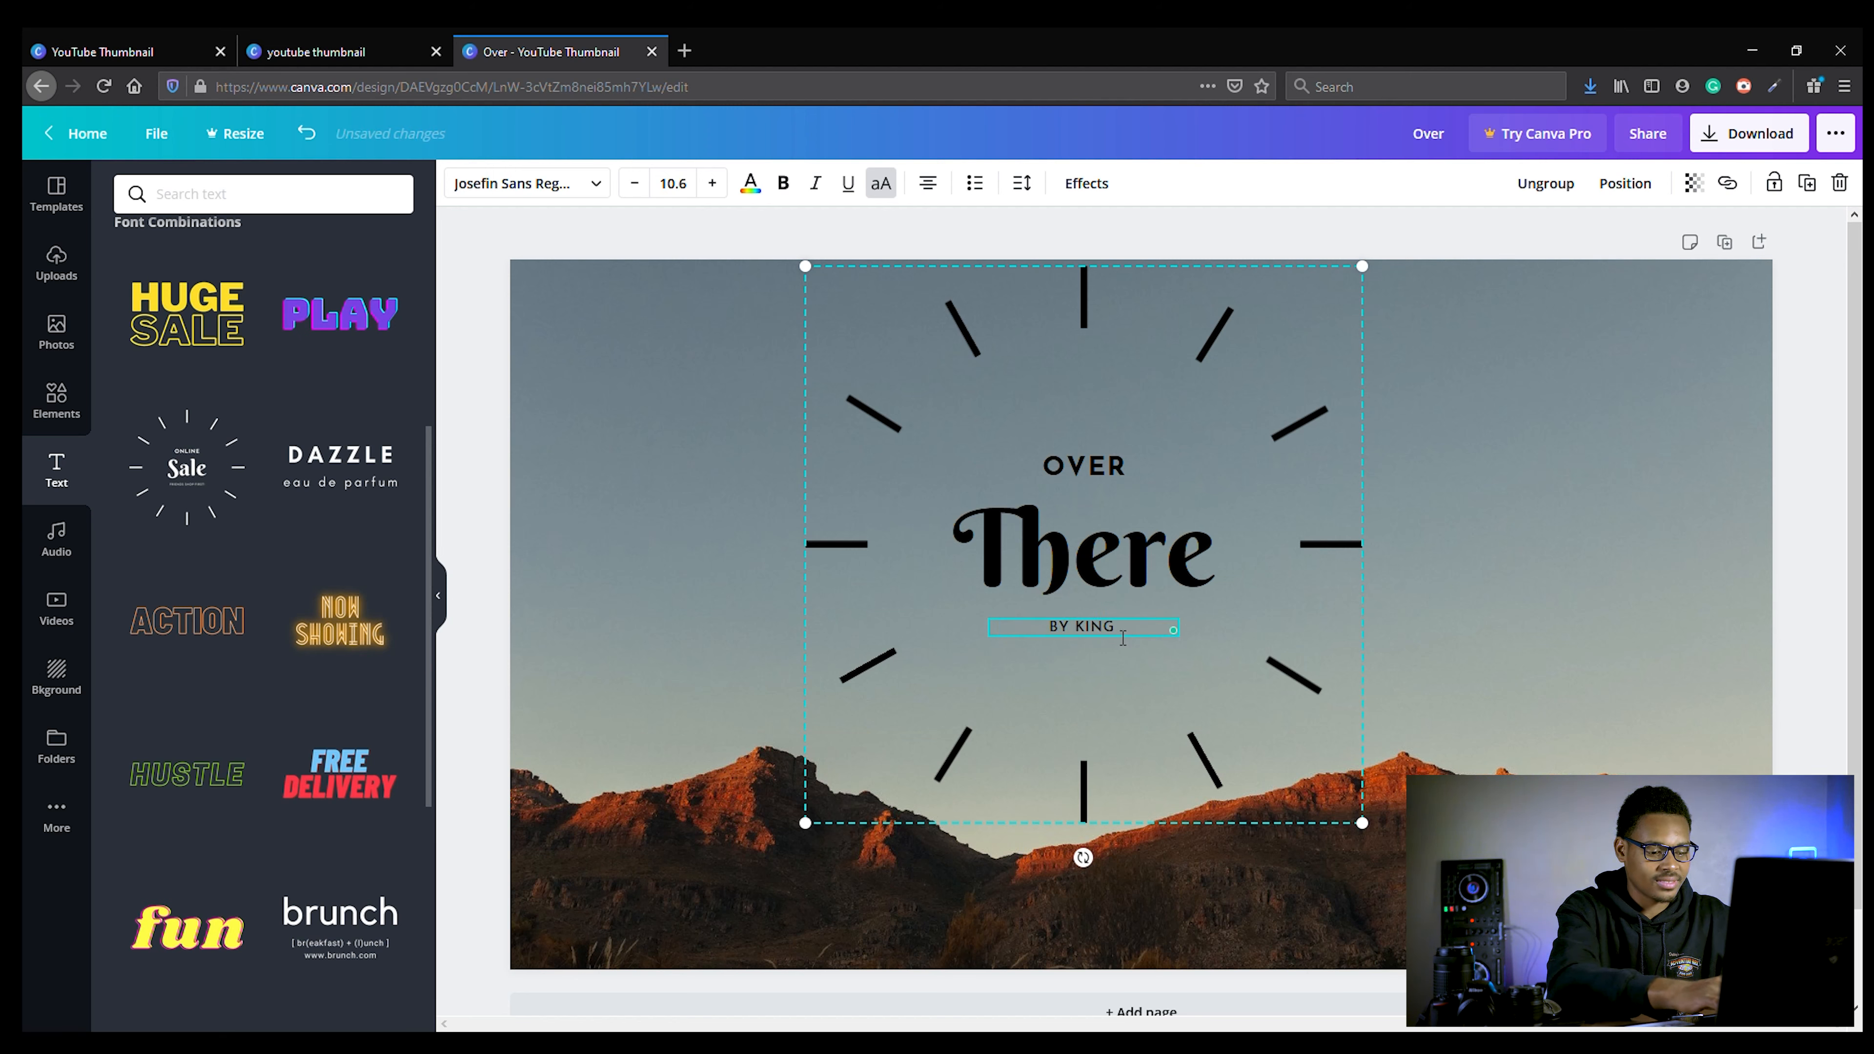
pyautogui.write(' KRYSIS')
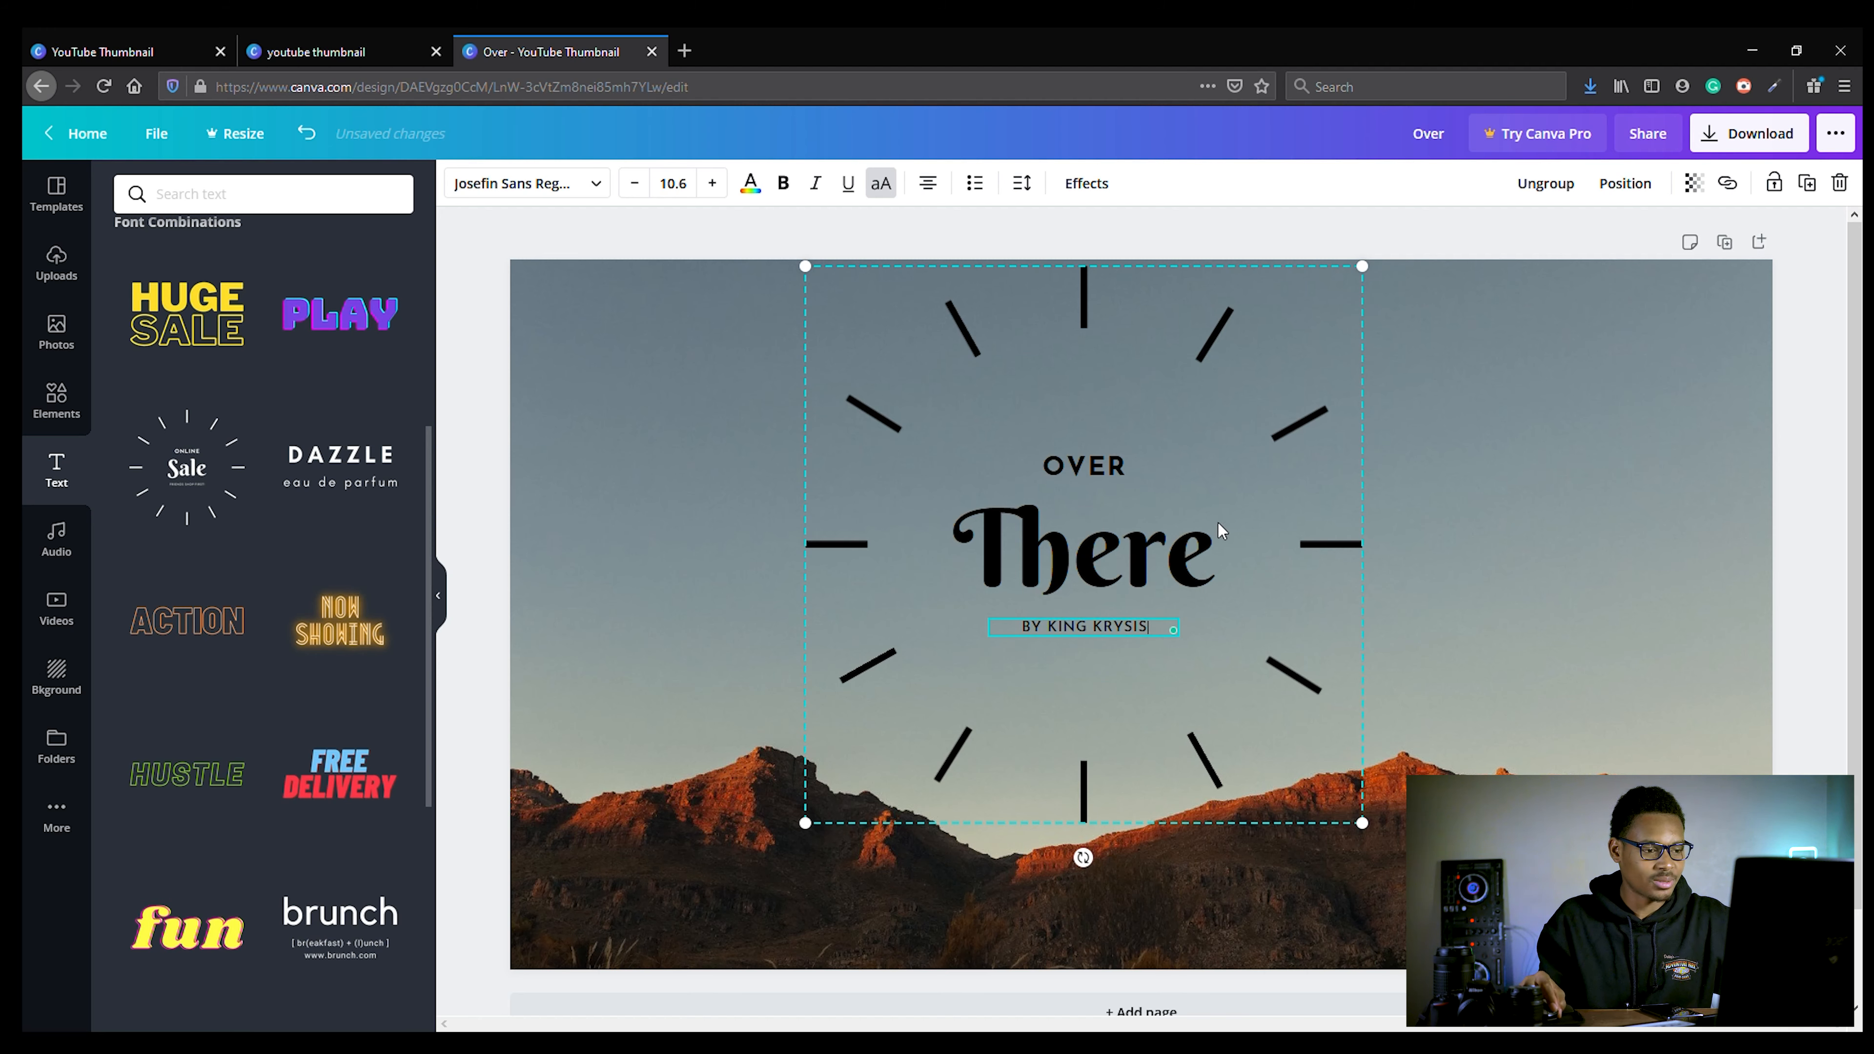
pyautogui.click(1588, 543)
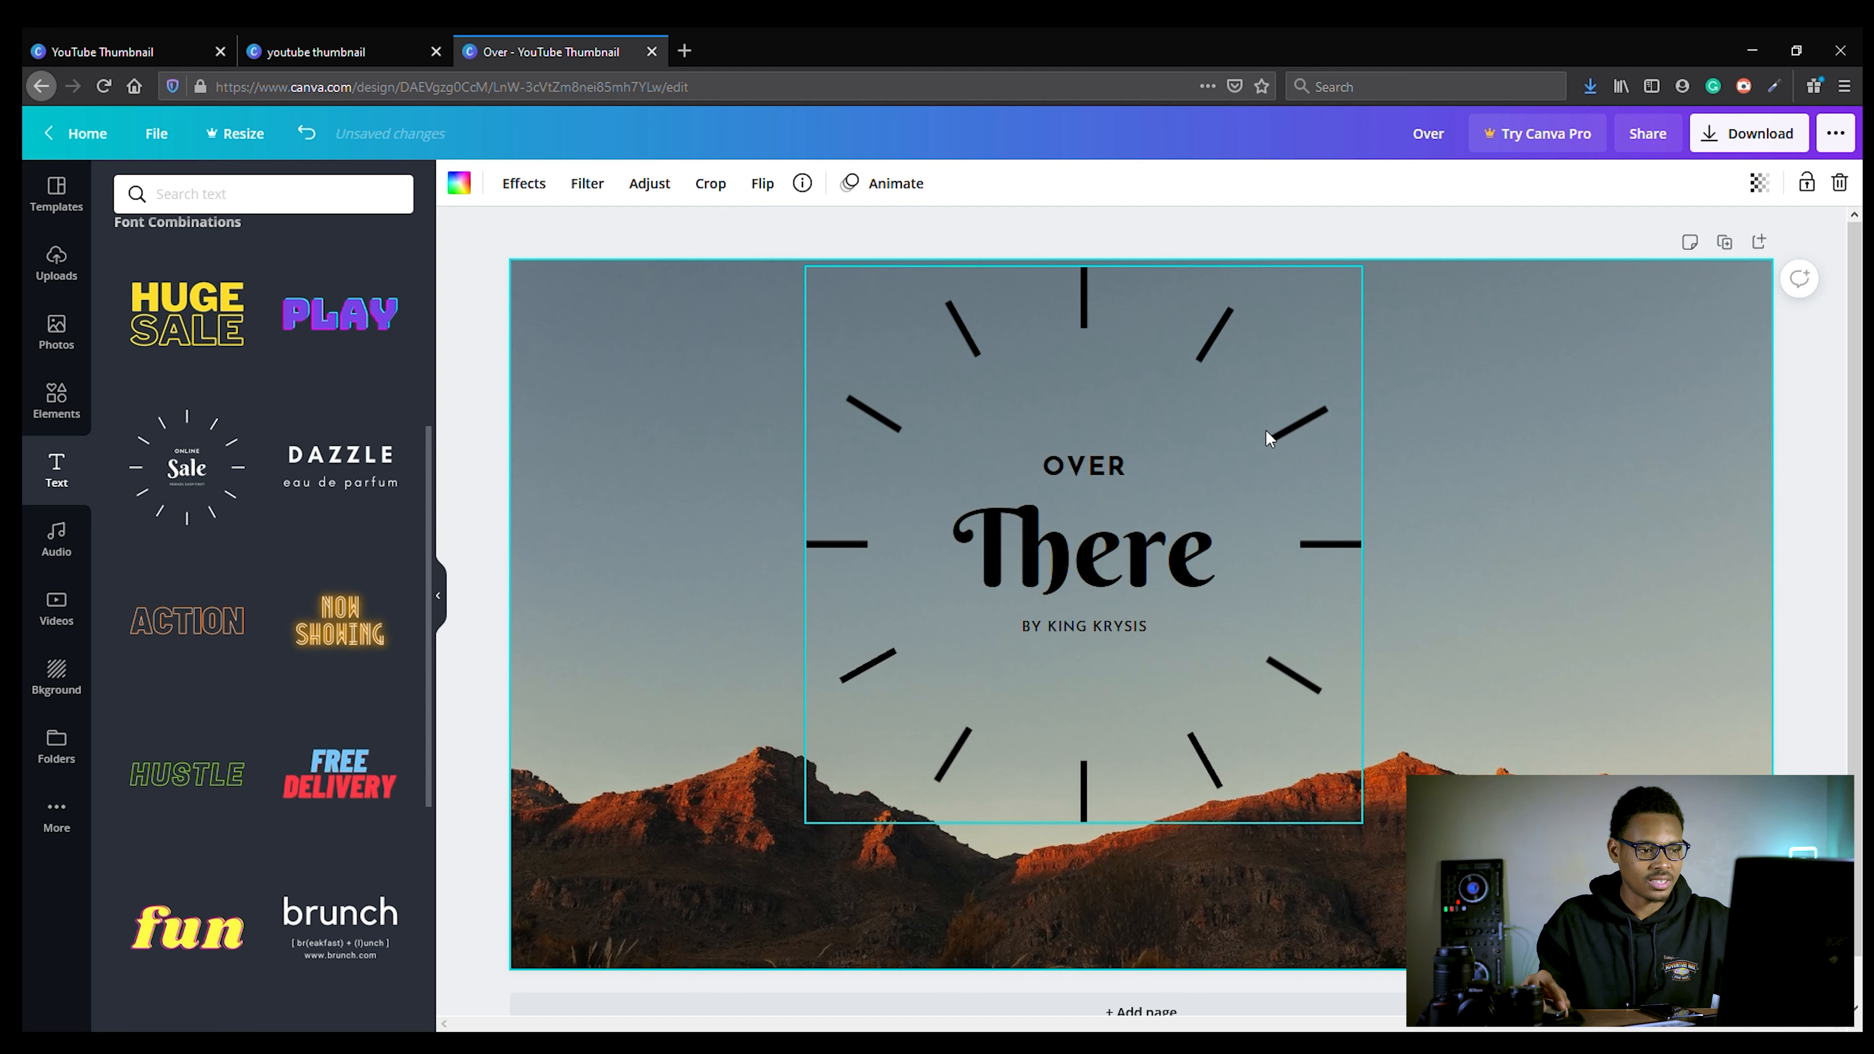
# Try the document's white on the page background and undo the change.
pyautogui.click(459, 183)
pyautogui.click(184, 374)
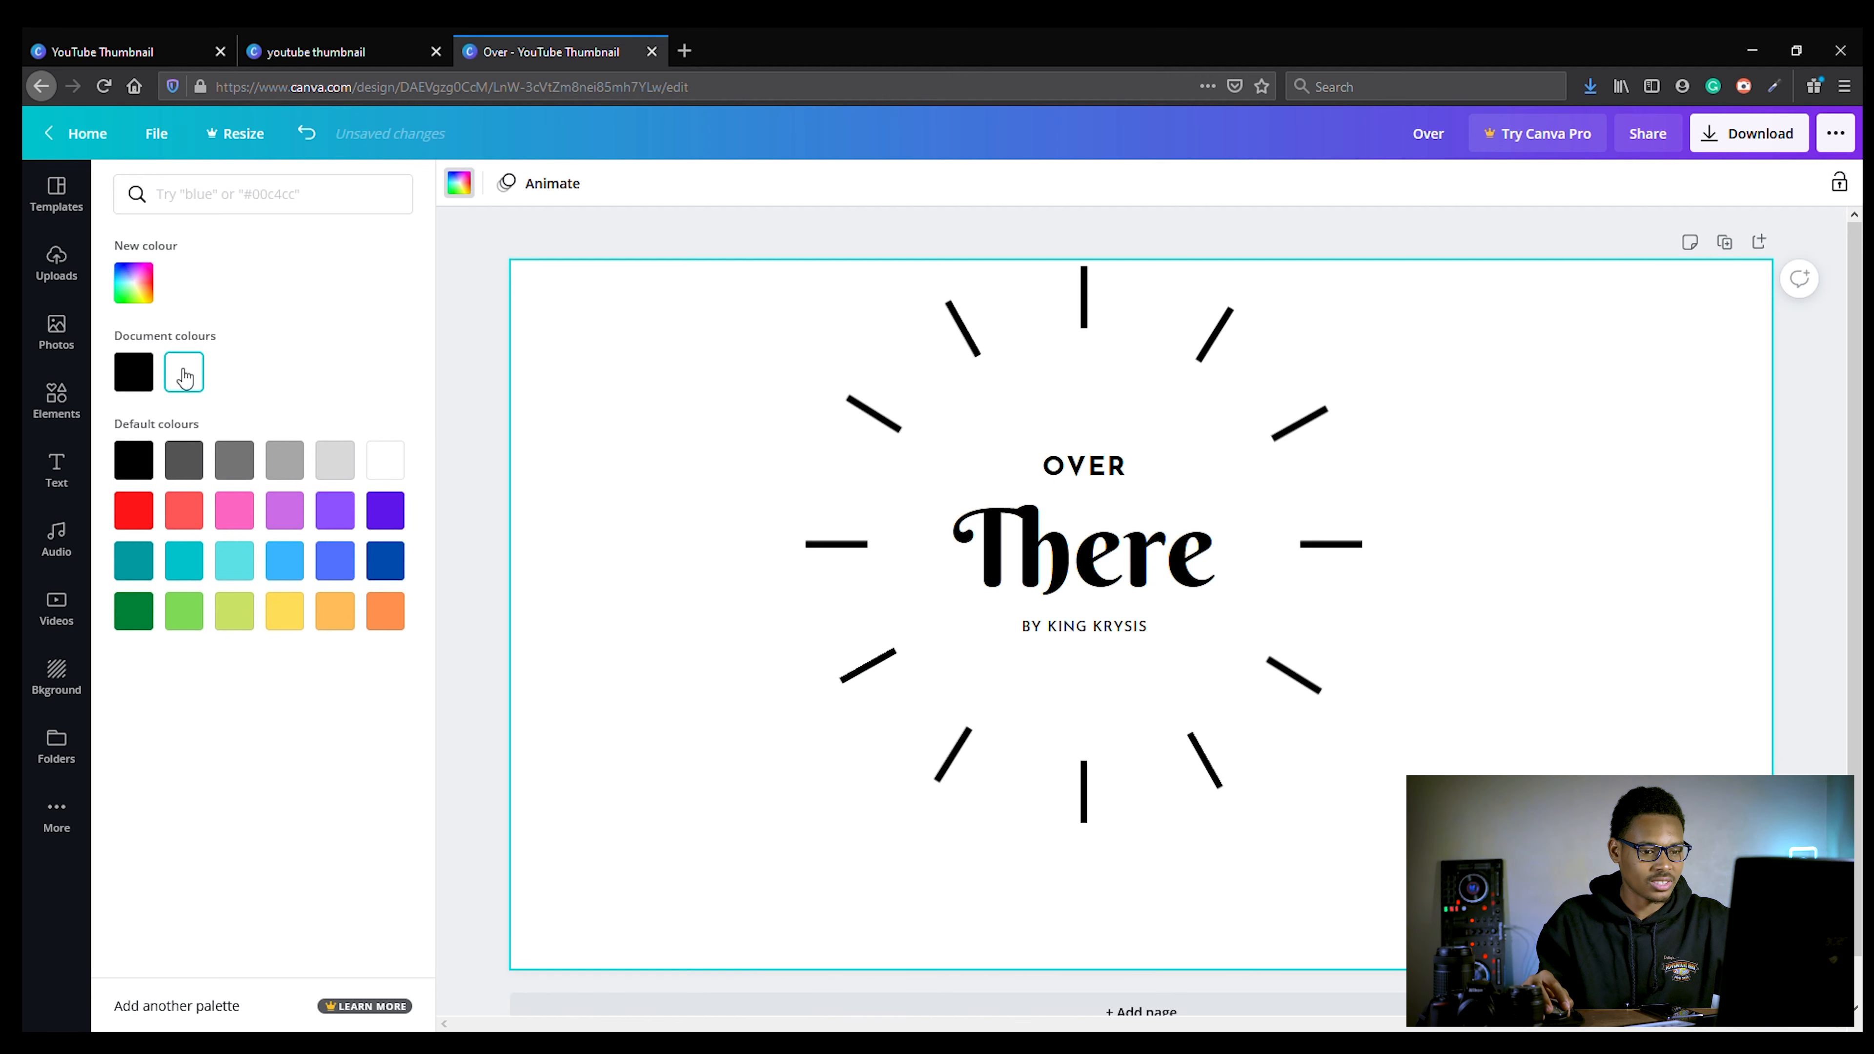
pyautogui.hotkey('ctrl', 'z')
# Select the whole font combination and recolour its radiating lines to the document's white.
pyautogui.click(1012, 351)
pyautogui.click(1084, 311)
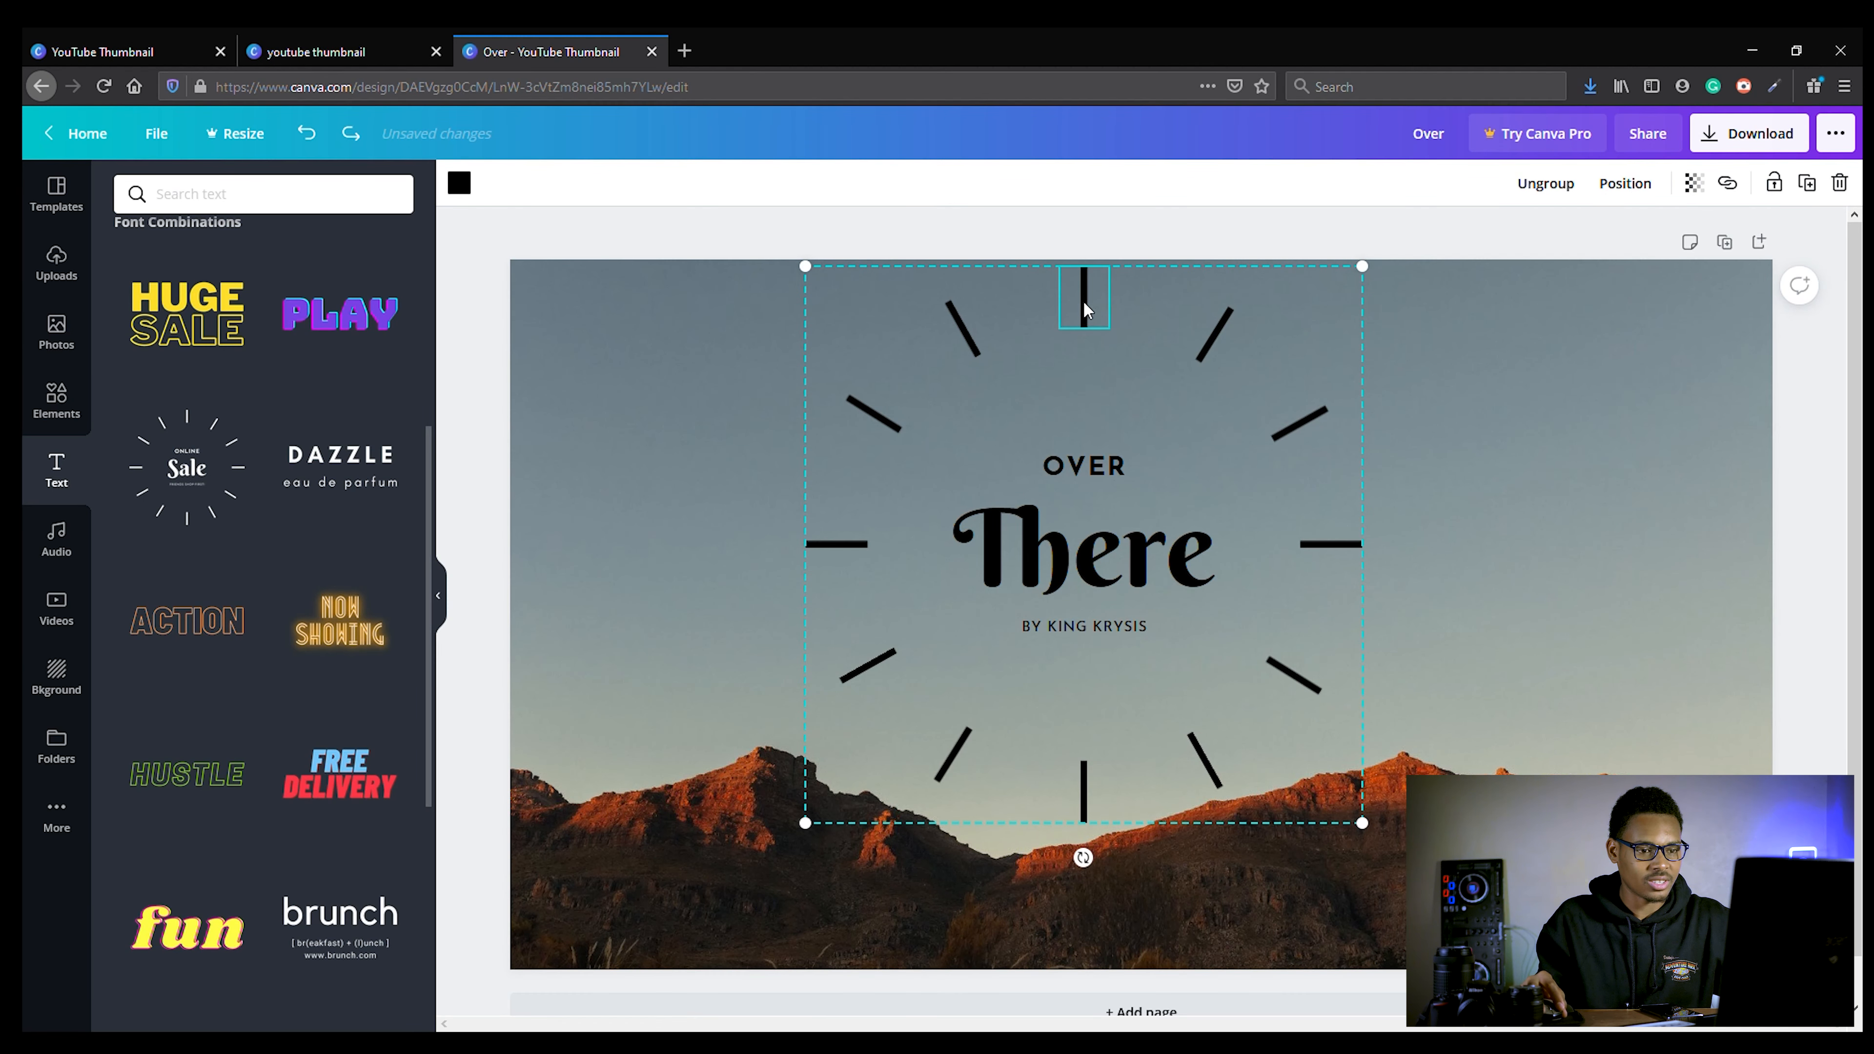
pyautogui.click(960, 340)
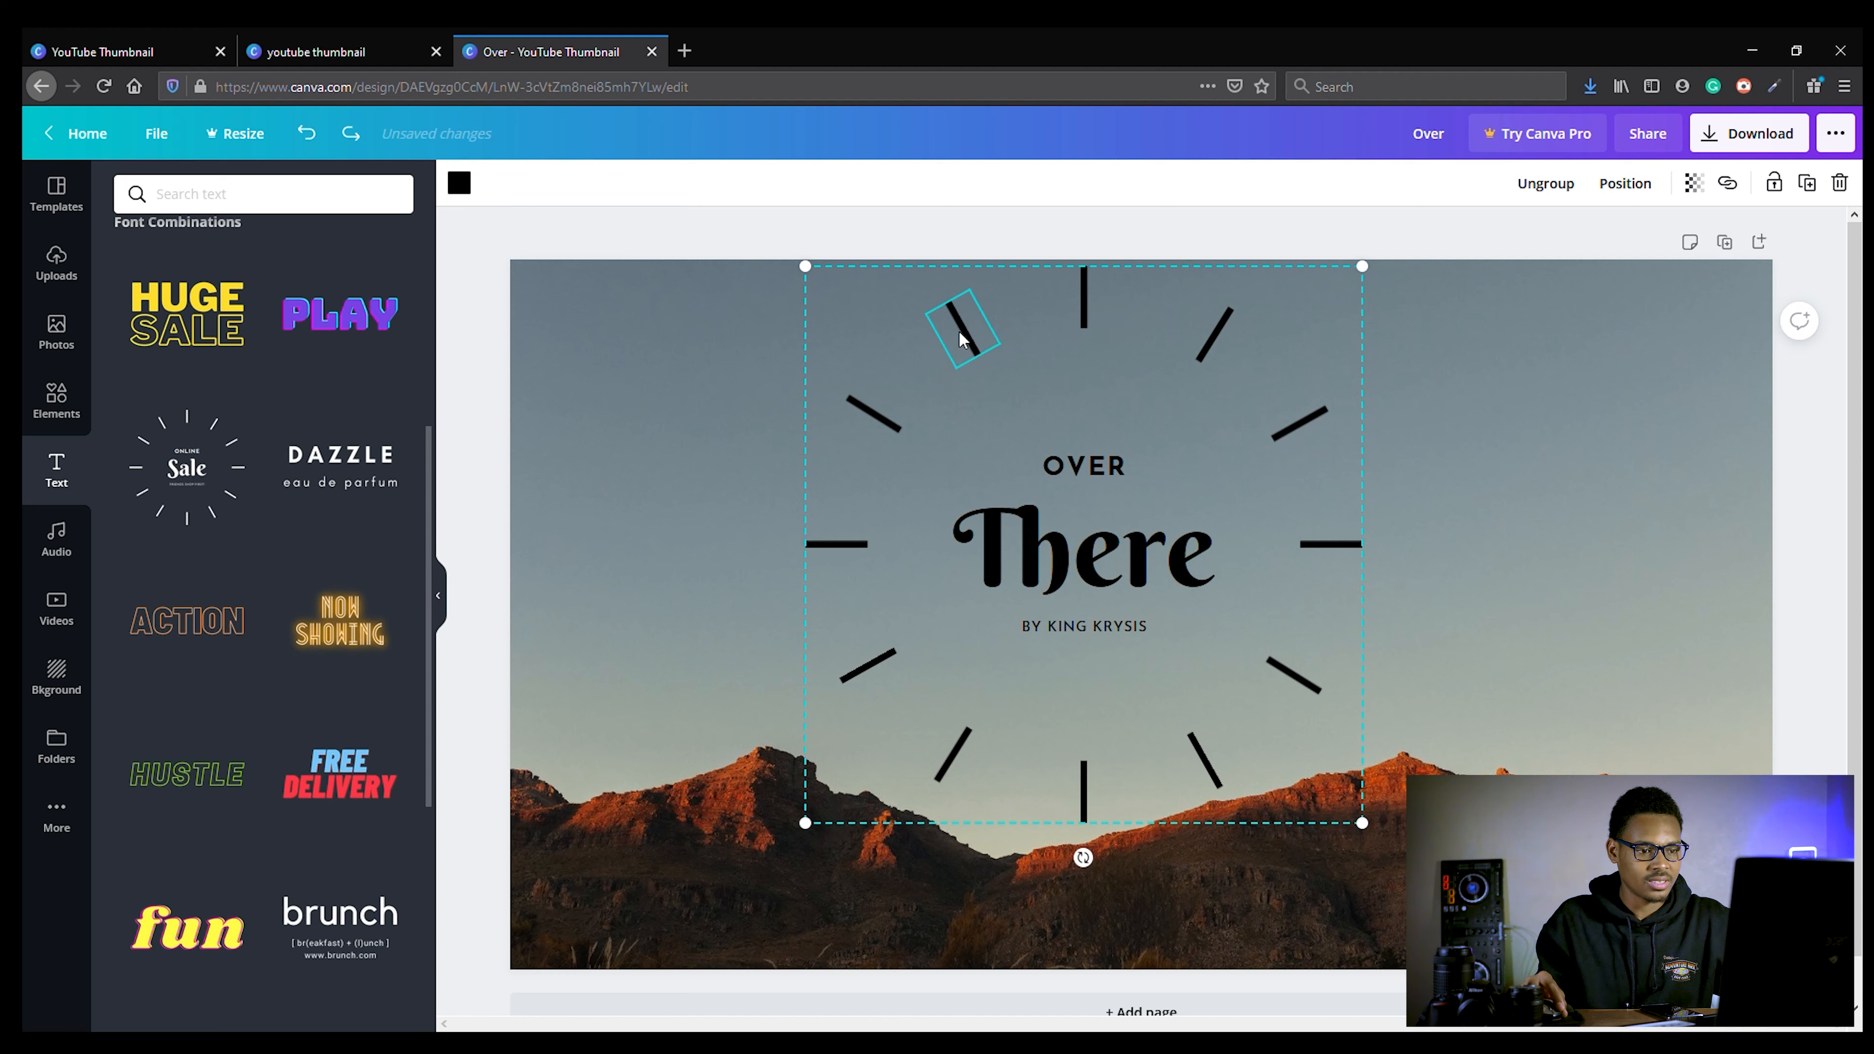
pyautogui.click(804, 322)
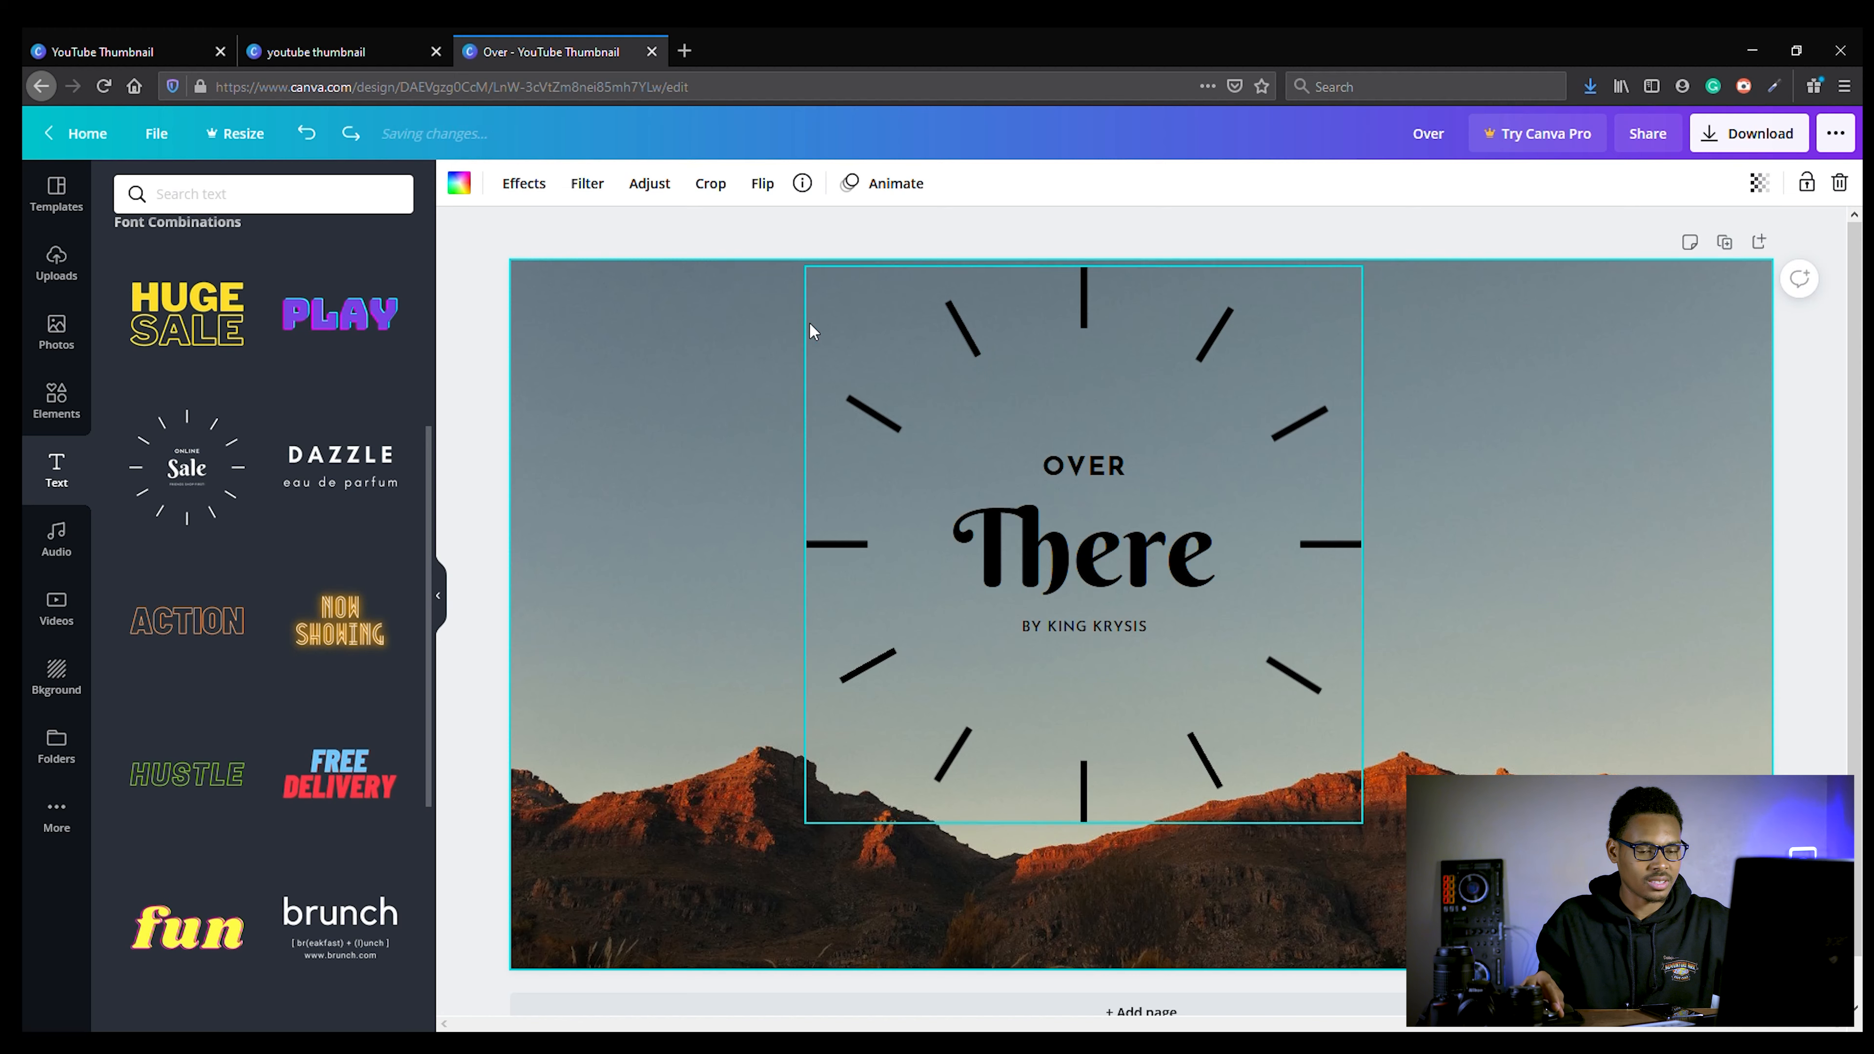
pyautogui.click(1269, 437)
pyautogui.click(460, 184)
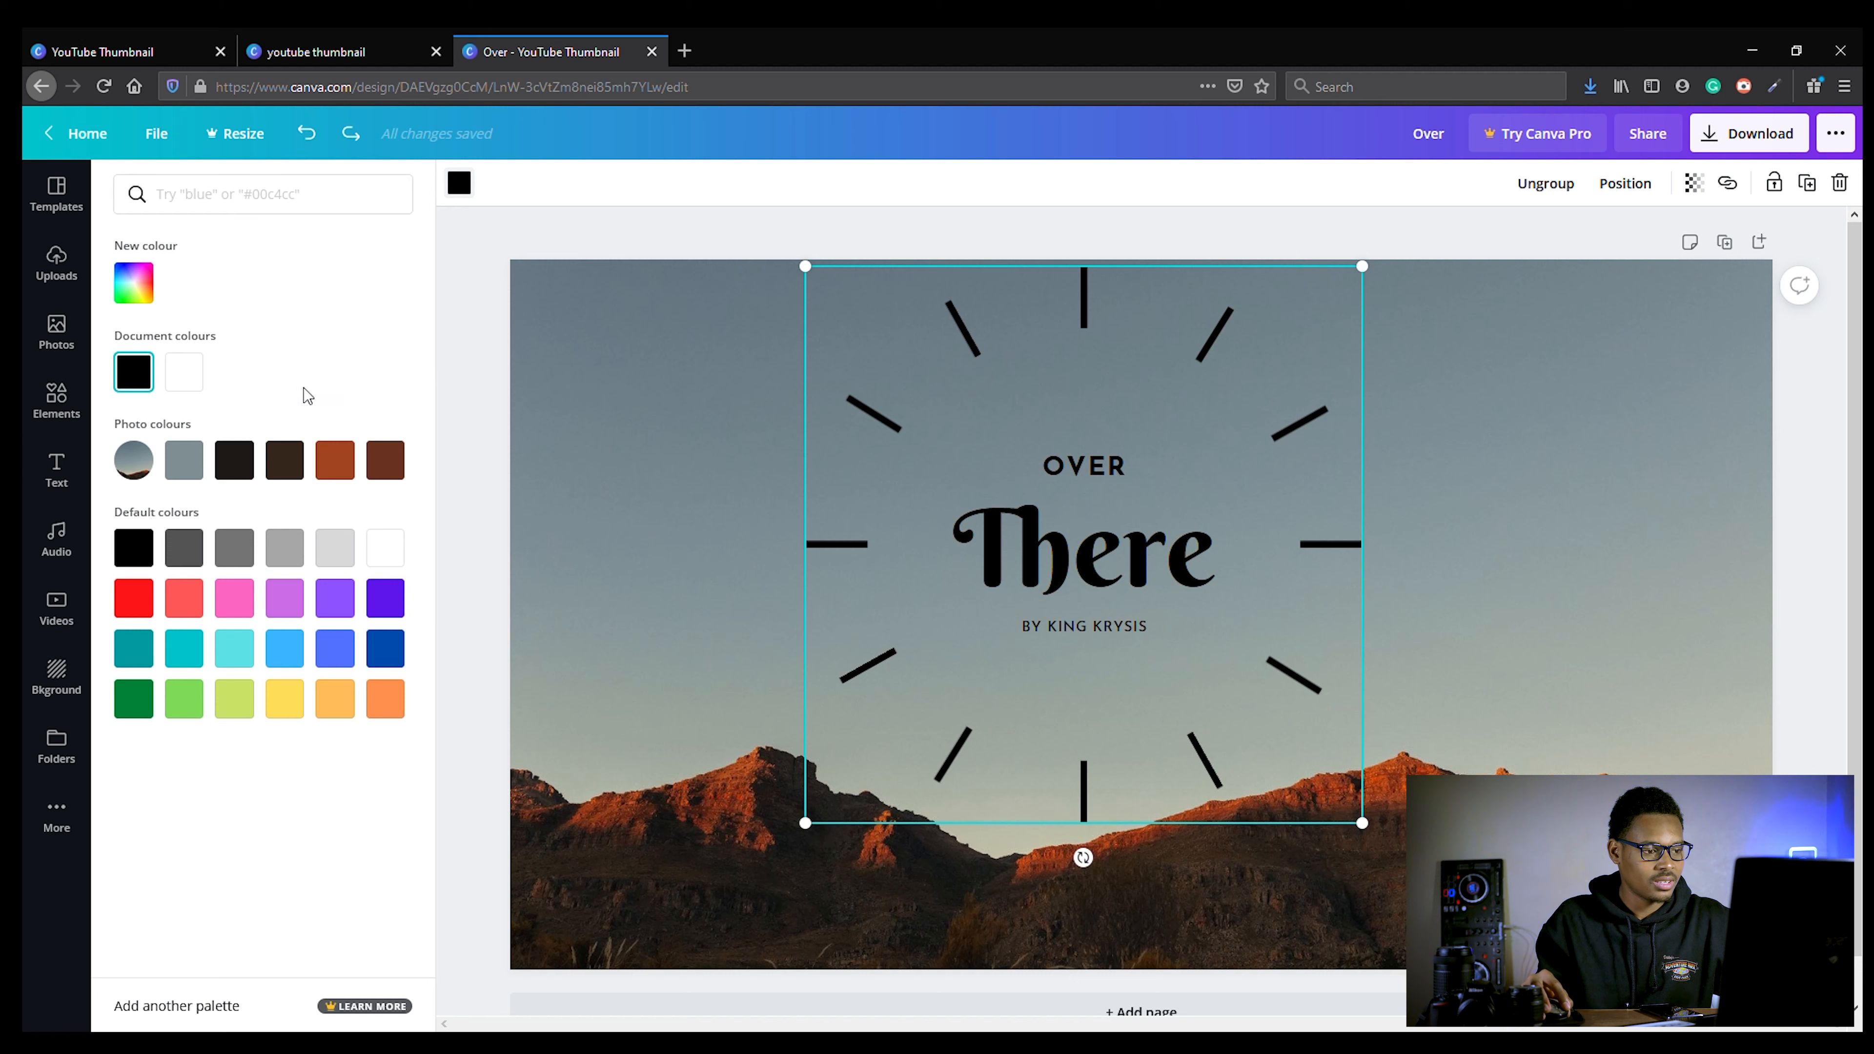
pyautogui.click(202, 381)
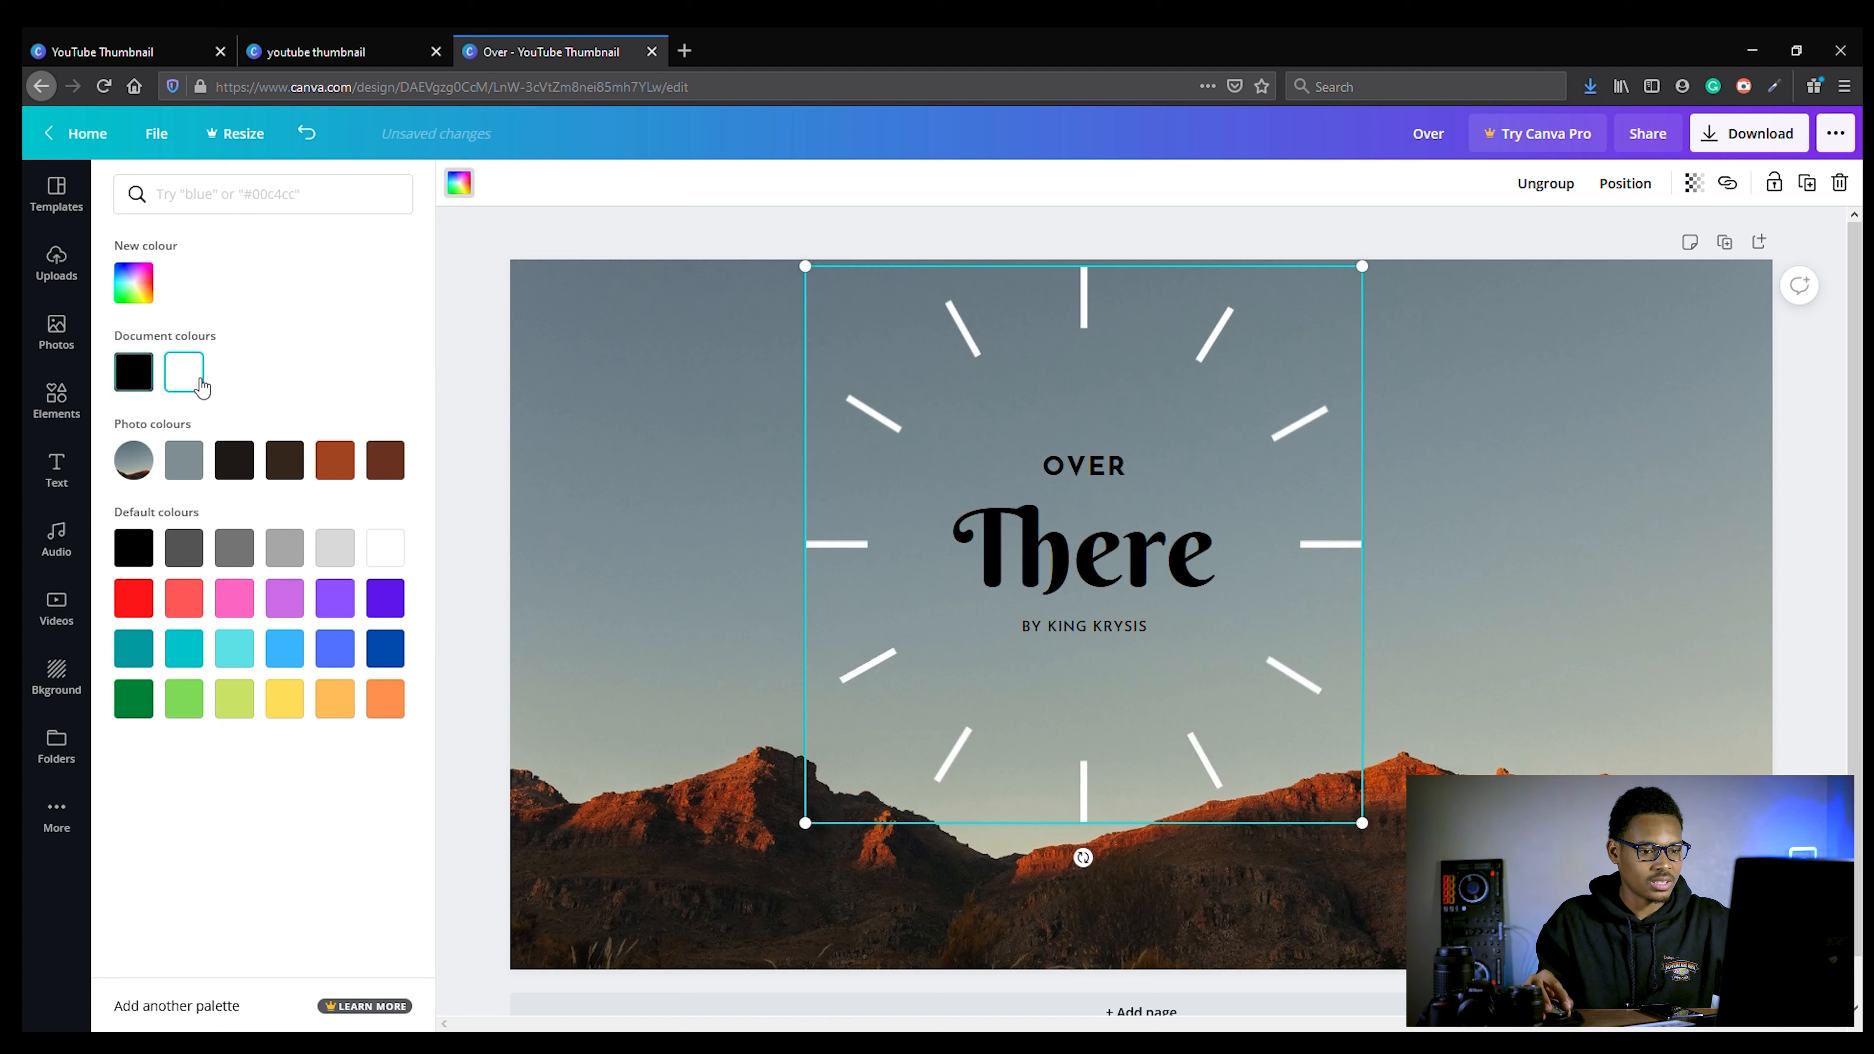
# Change the colour of the words "There" and "OVER" to the document's white.
pyautogui.click(1136, 578)
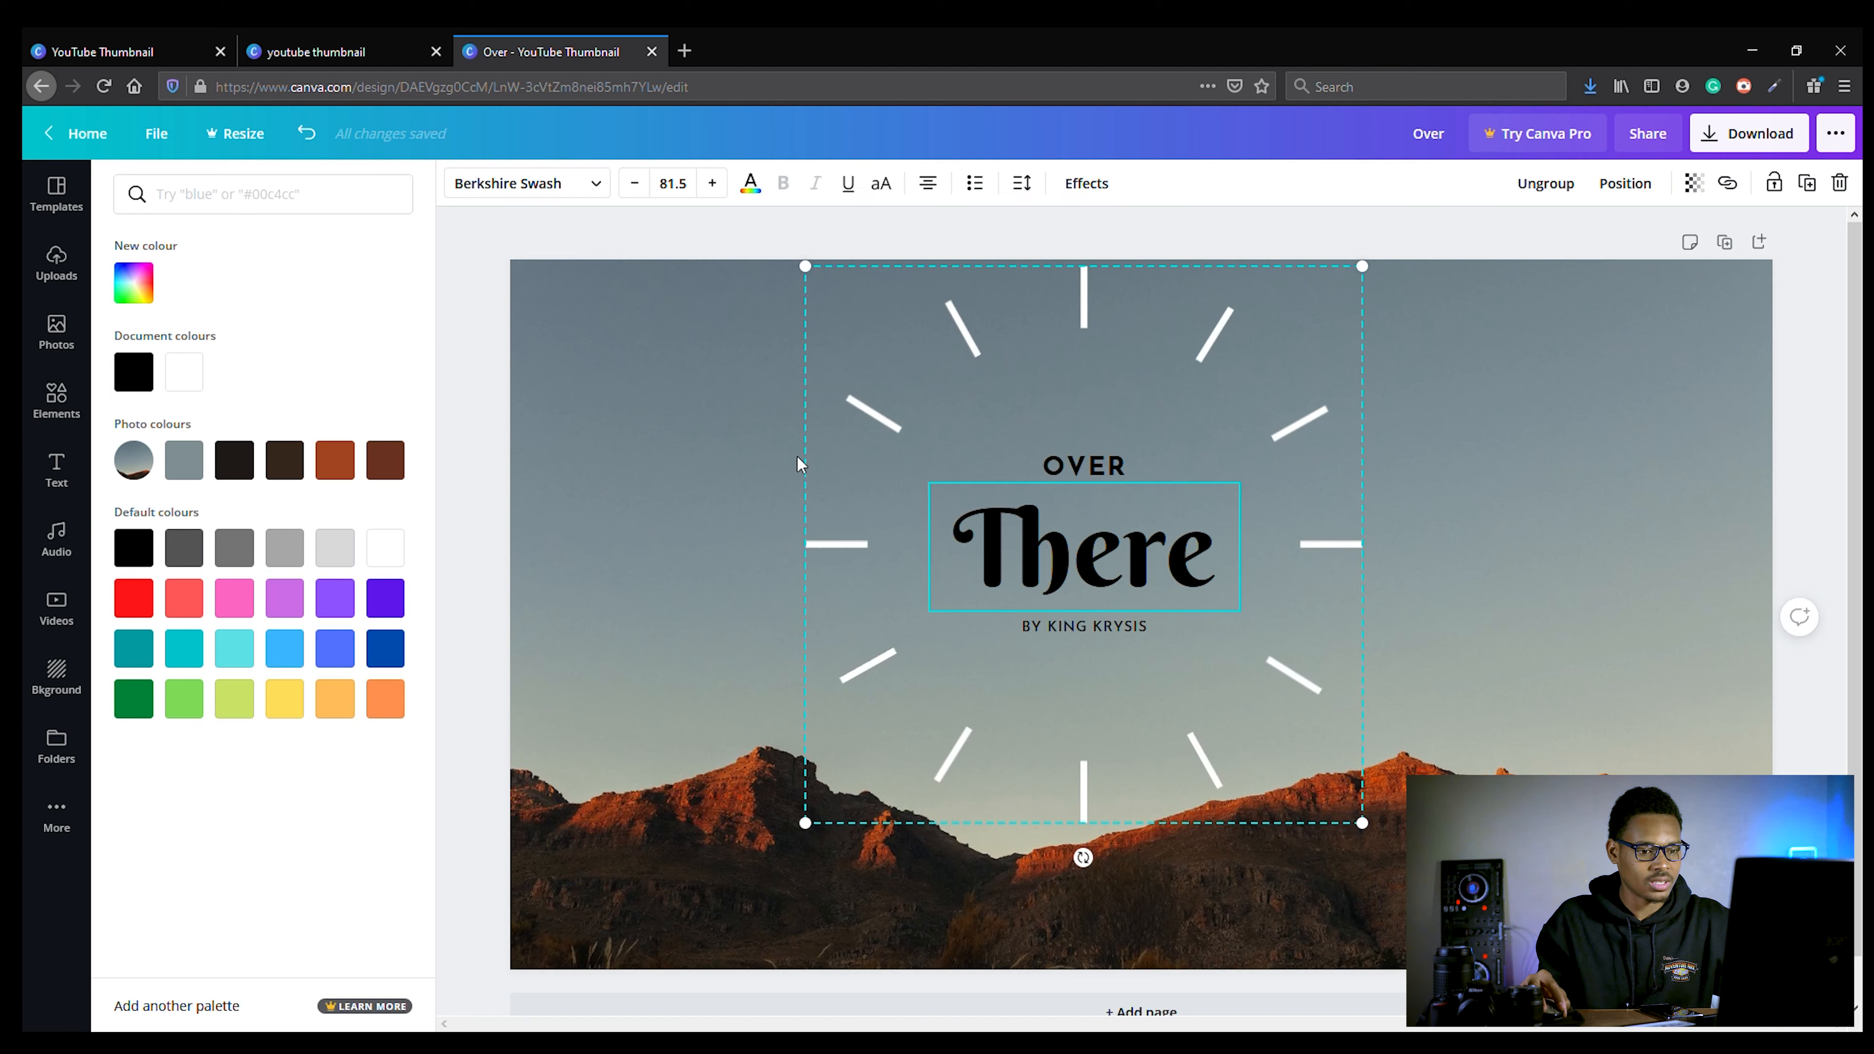
pyautogui.click(185, 371)
pyautogui.click(1105, 473)
pyautogui.click(1107, 474)
pyautogui.click(186, 376)
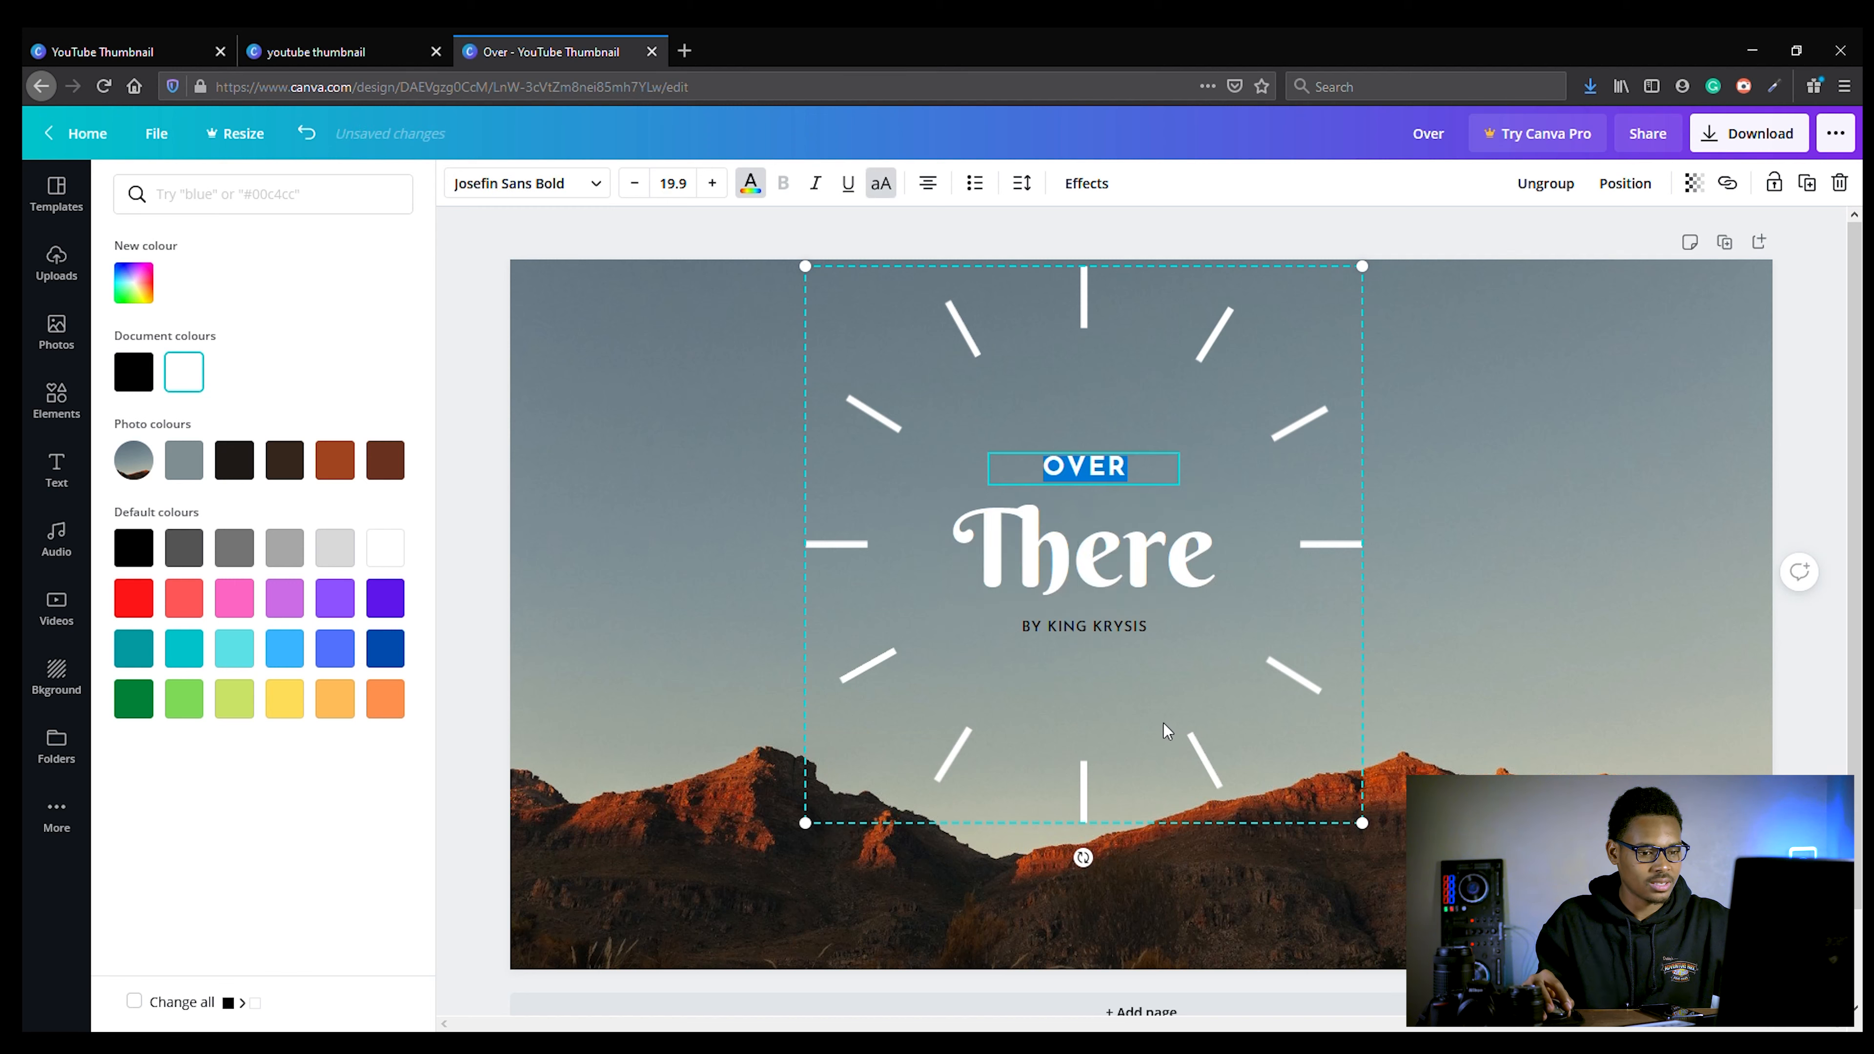
# Change the artist tagline below "There" to the document's white and deselect the text.
pyautogui.click(1124, 628)
pyautogui.click(1124, 628)
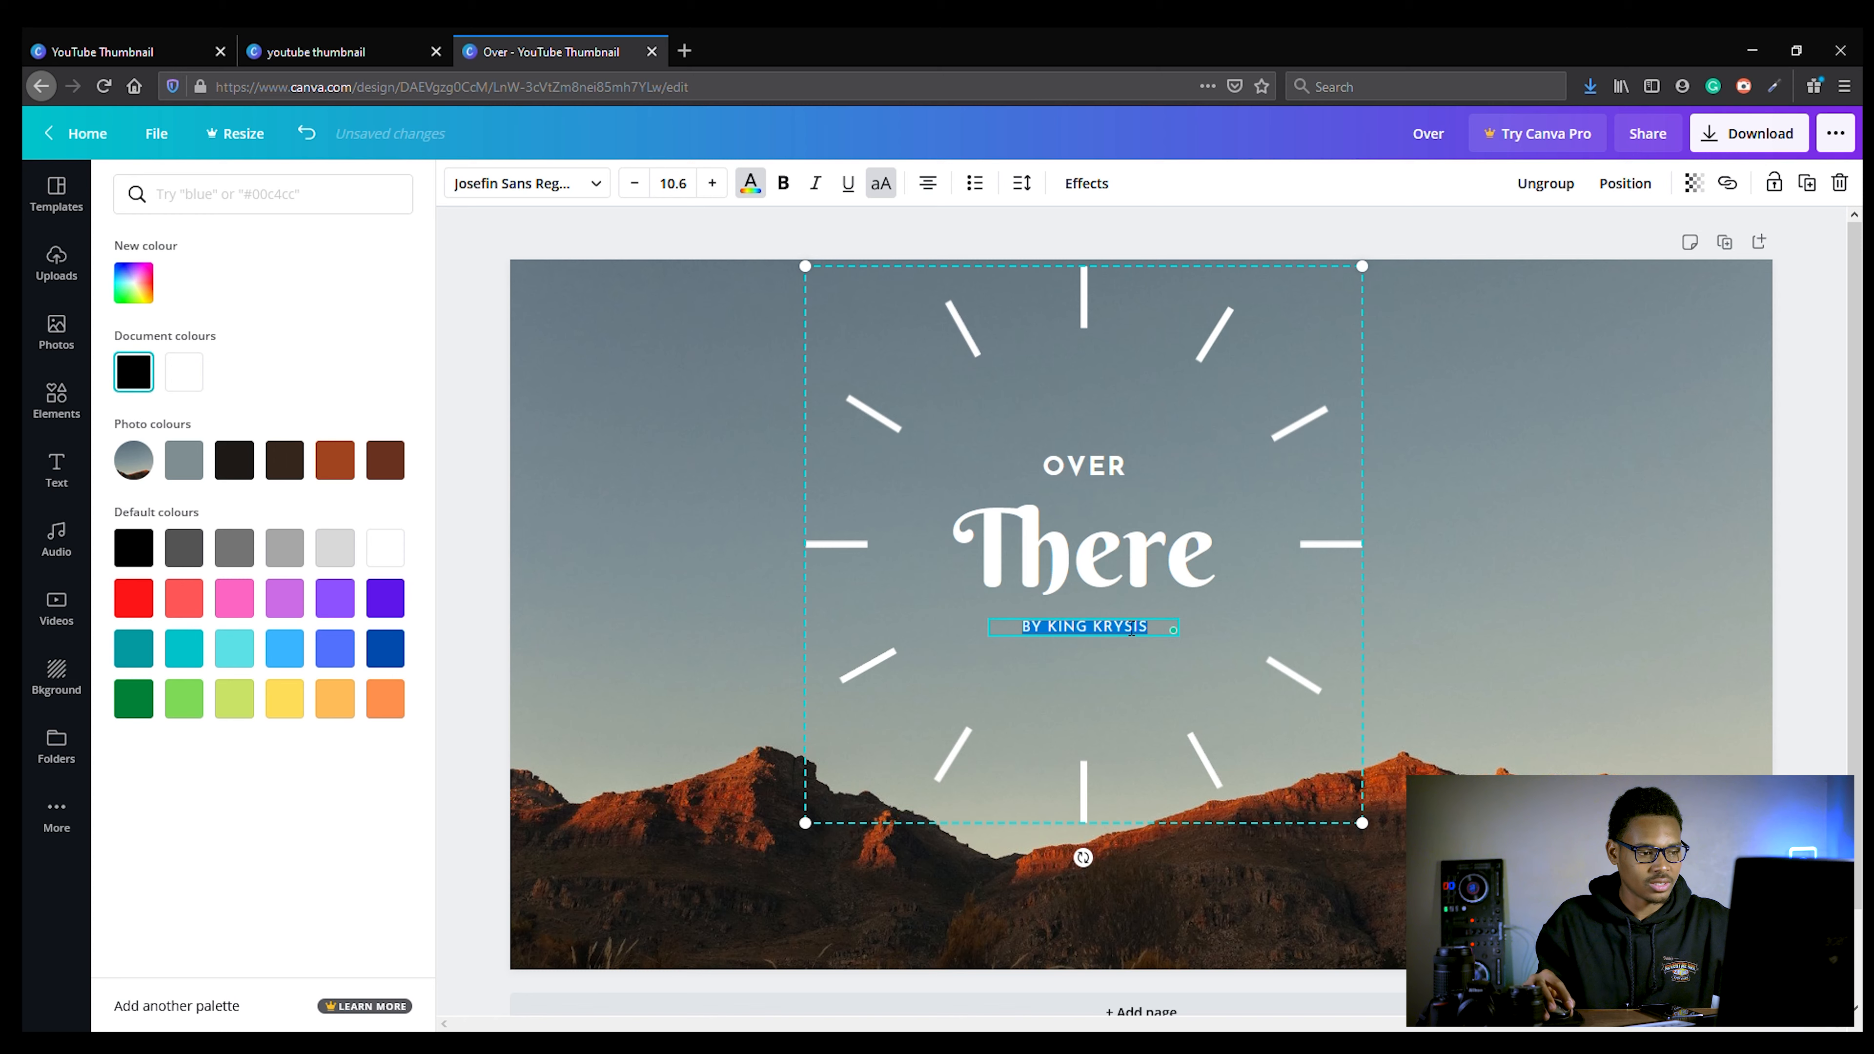
pyautogui.click(184, 372)
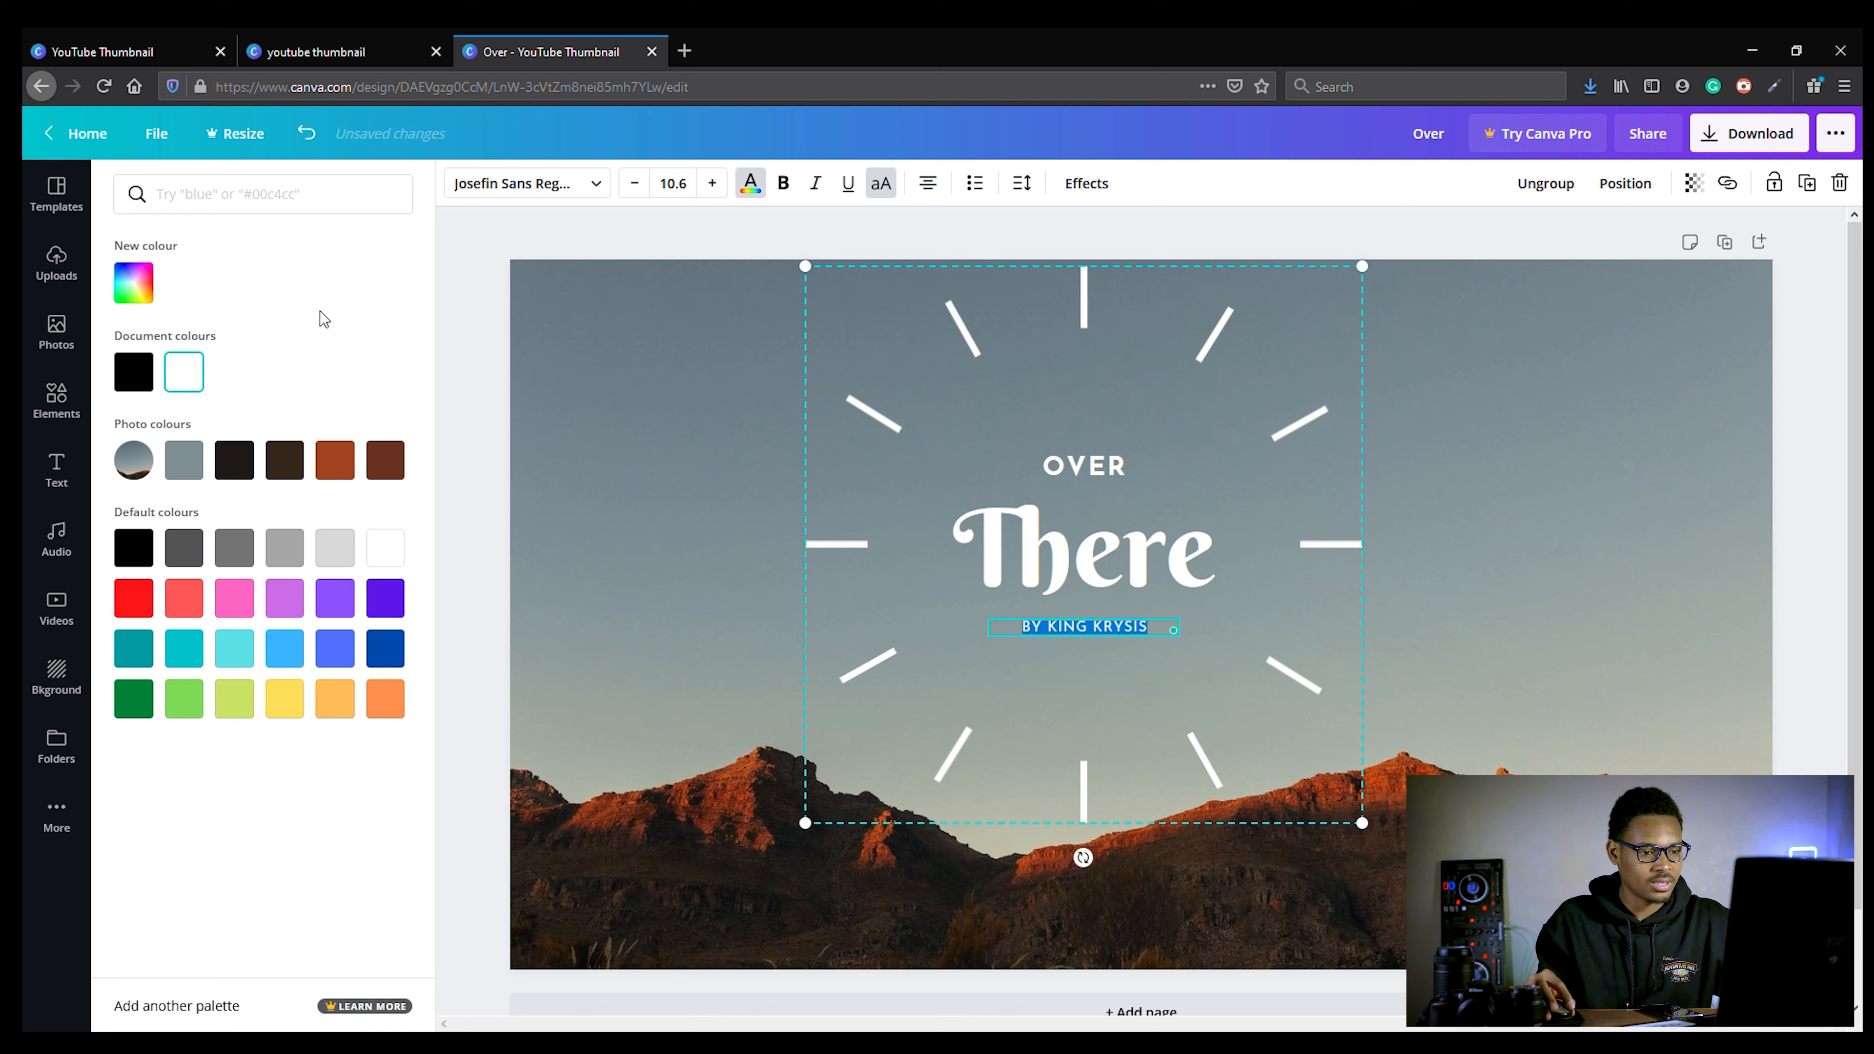
pyautogui.click(717, 444)
pyautogui.click(1490, 434)
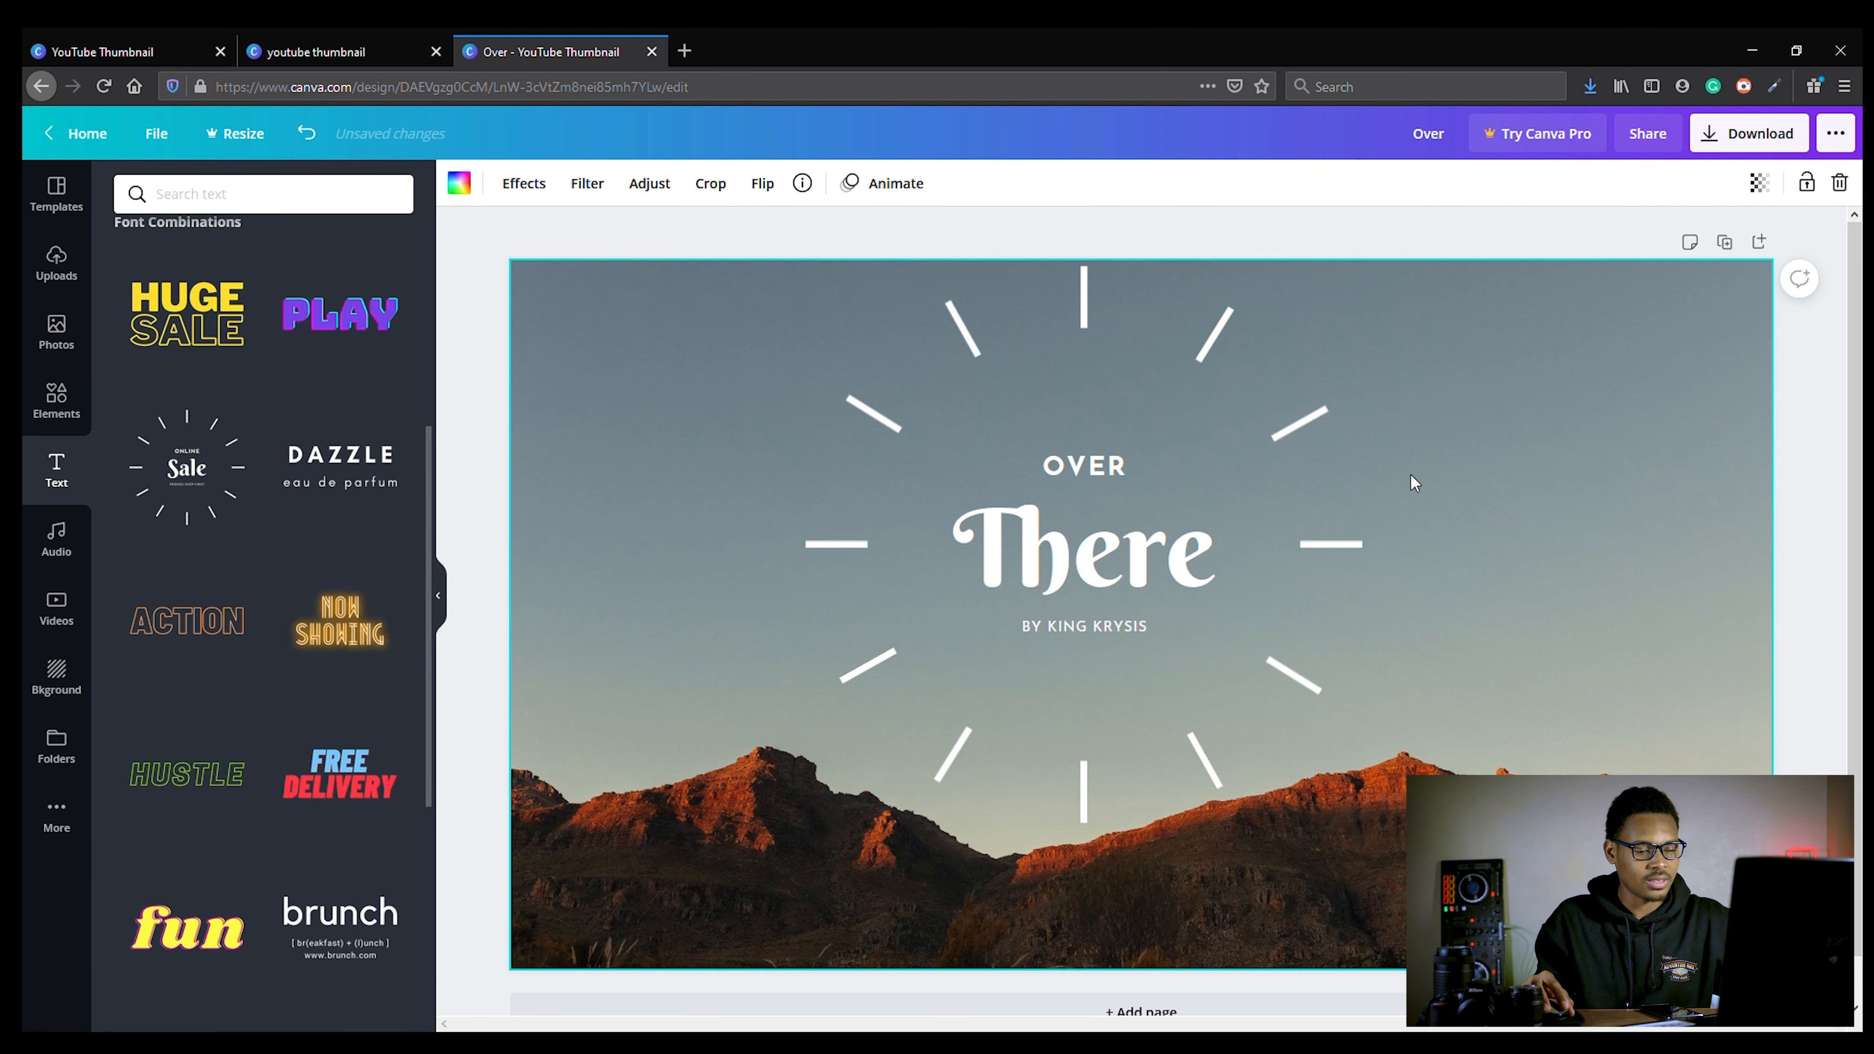